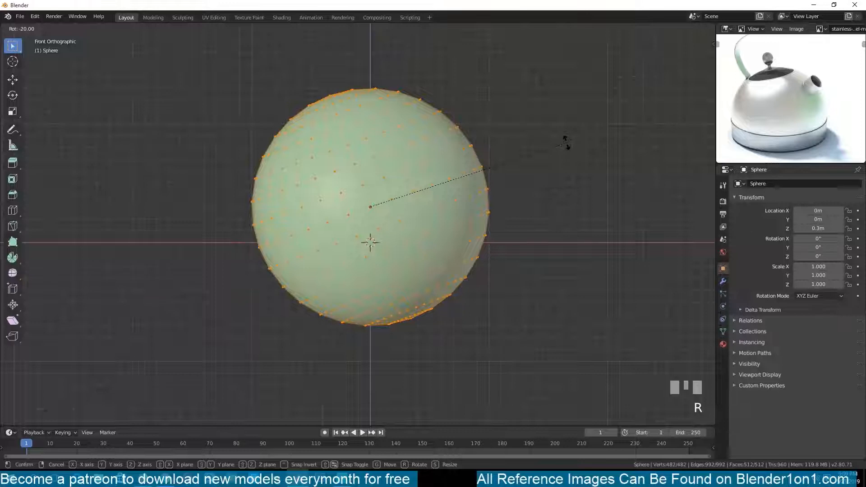
# Step: Select the sphere's tilted pole vertex and grow the selection three times to cover the cap around it
pyautogui.scroll(5, 371, 131)
pyautogui.moveTo(416, 213); pyautogui.dragTo(416, 231, button='middle')
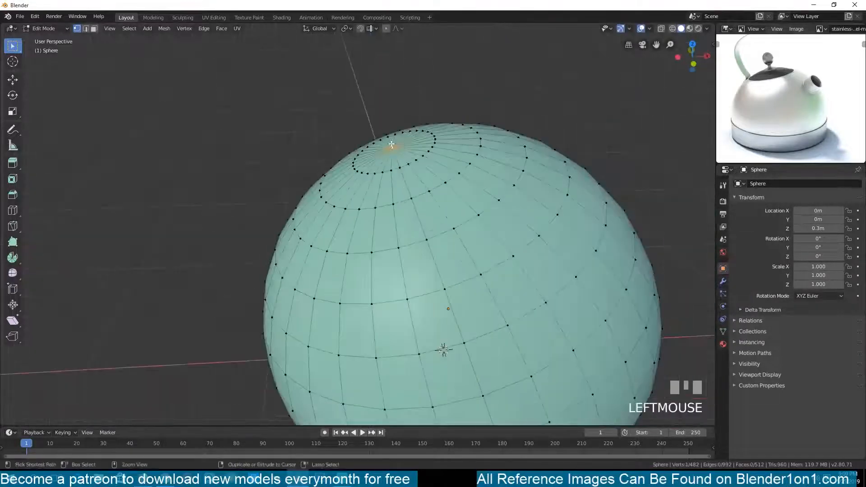
pyautogui.press('ctrl+KP_Add')
pyautogui.press('ctrl+KP_Add')
pyautogui.press('KP_1')
pyautogui.press('ctrl+KP_Add')
pyautogui.scroll(-2, 405, 170)
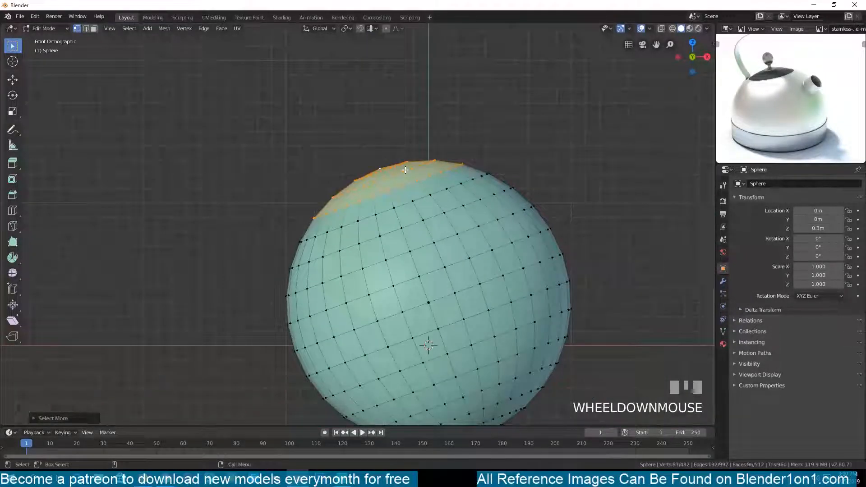
# Step: Add an edge loop around the sphere at the cap's border and scale it
pyautogui.scroll(4, 405, 169)
pyautogui.keyDown('shift'); pyautogui.moveTo(405, 169); pyautogui.dragTo(421, 235, button='middle'); pyautogui.keyUp('shift')
pyautogui.hotkey('ctrl', 'r')
pyautogui.click(448, 206)
pyautogui.rightClick(618, 151)
pyautogui.press('s')
pyautogui.click(640, 143)
# Step: Grow the selection over the tilted cap and separate it from the sphere as its own object
pyautogui.press('ctrl+KP_Add')
pyautogui.press('ctrl+KP_Add')
pyautogui.press('p')
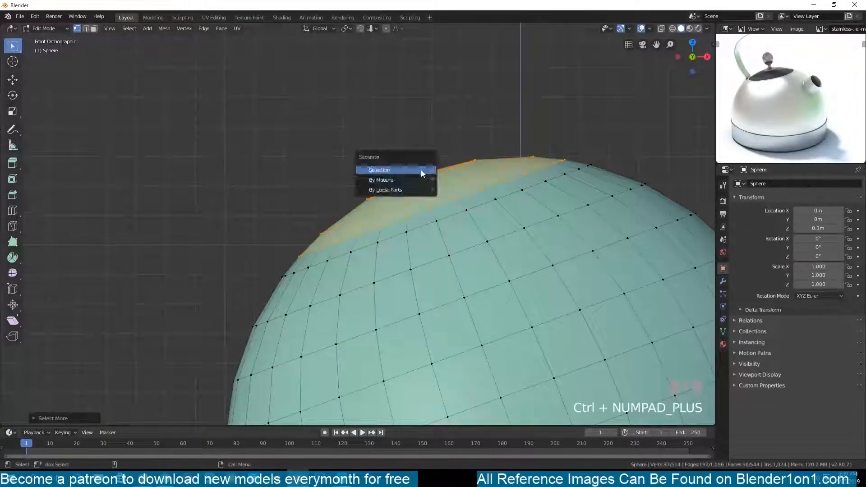
pyautogui.click(421, 169)
pyautogui.press('Tab')
pyautogui.scroll(-3, 447, 203)
pyautogui.keyDown('shift'); pyautogui.moveTo(454, 218); pyautogui.dragTo(444, 133); pyautogui.keyUp('shift')
pyautogui.press('Tab')
pyautogui.scroll(-1, 457, 269)
pyautogui.press('Tab')
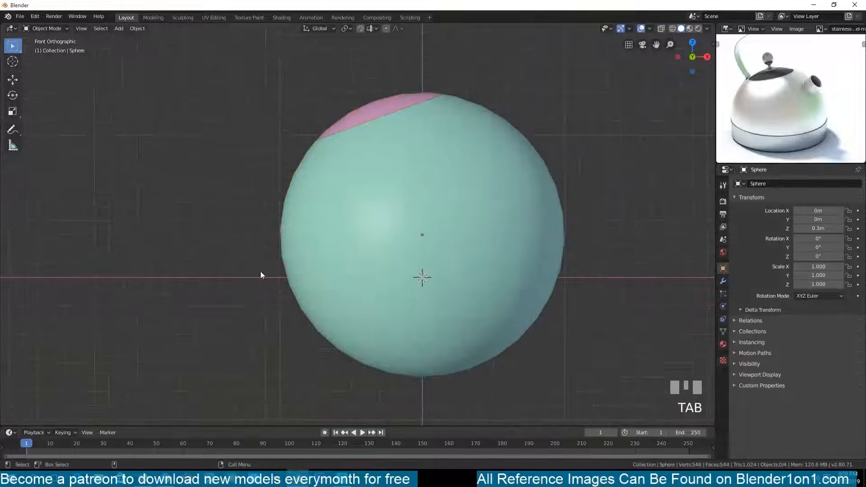
# Step: Add a cube at the sphere's lower part and flatten it to a Z scale of 0.2
pyautogui.scroll(-2, 260, 271)
pyautogui.hotkey('shift', 'a')
pyautogui.click(383, 278)
pyautogui.press('s')
pyautogui.press('z')
pyautogui.keyDown('ctrl'); pyautogui.click(424, 191); pyautogui.keyUp('ctrl')
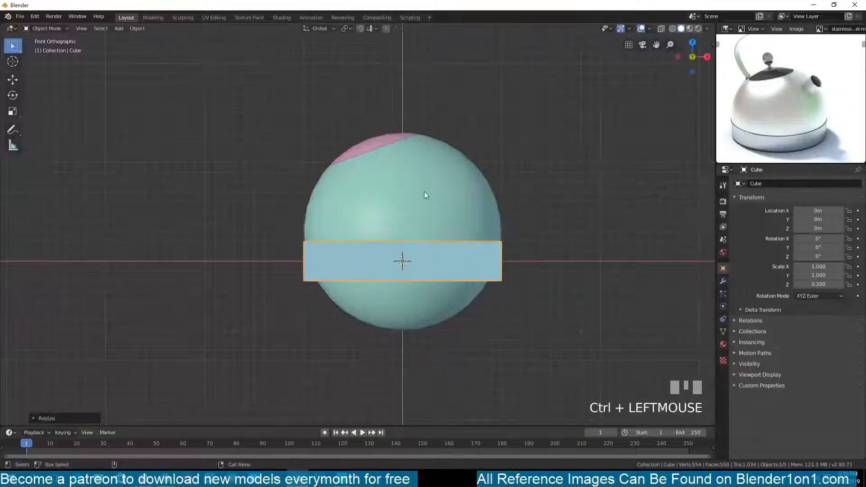
# Step: Scale the cube uniformly to about 2.137 in X and Y, and move it down until its top reaches the ground line
pyautogui.press('g')
pyautogui.press('s')
pyautogui.press('g')
pyautogui.press('z')
pyautogui.click(547, 257)
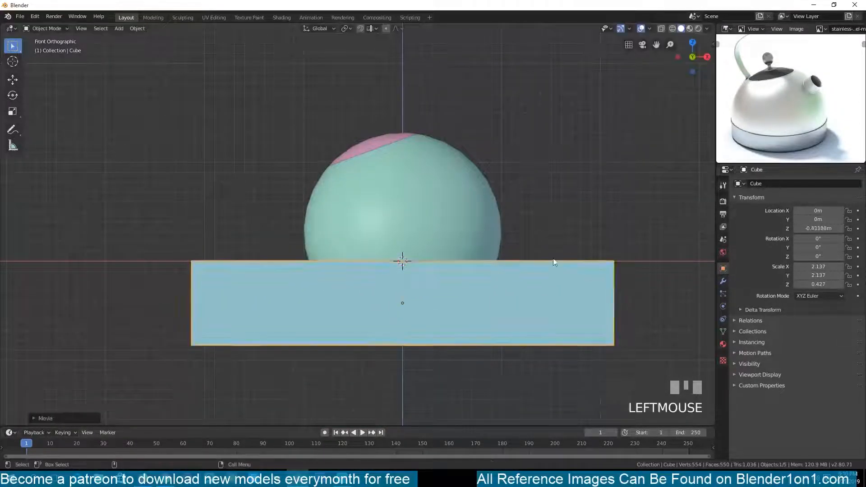
# Step: Fine-tune the cube's height in wireframe to a Z location of about -0.424 m
pyautogui.click(477, 232)
pyautogui.press('Tab')
pyautogui.press('Tab')
pyautogui.scroll(3, 464, 237)
pyautogui.press('z')
pyautogui.click(217, 272)
pyautogui.scroll(3, 262, 263)
pyautogui.press('g')
pyautogui.press('z')
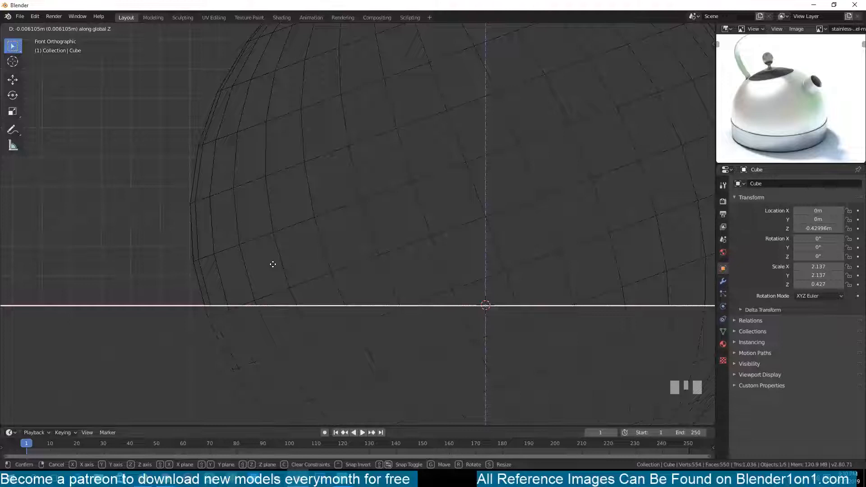
pyautogui.click(272, 267)
pyautogui.scroll(-3, 273, 268)
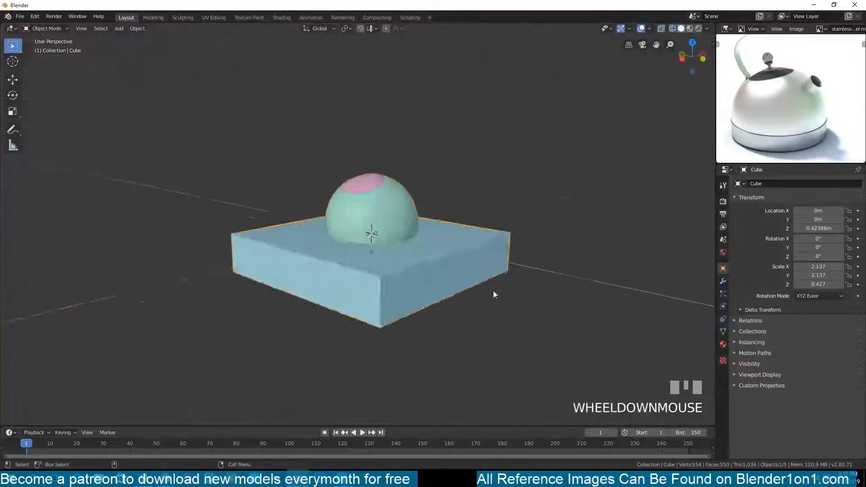
# Step: Cut off the sphere's underside with an applied Boolean modifier using the cube, and delete the cube
pyautogui.click(726, 286)
pyautogui.click(816, 184)
pyautogui.click(702, 232)
pyautogui.click(496, 238)
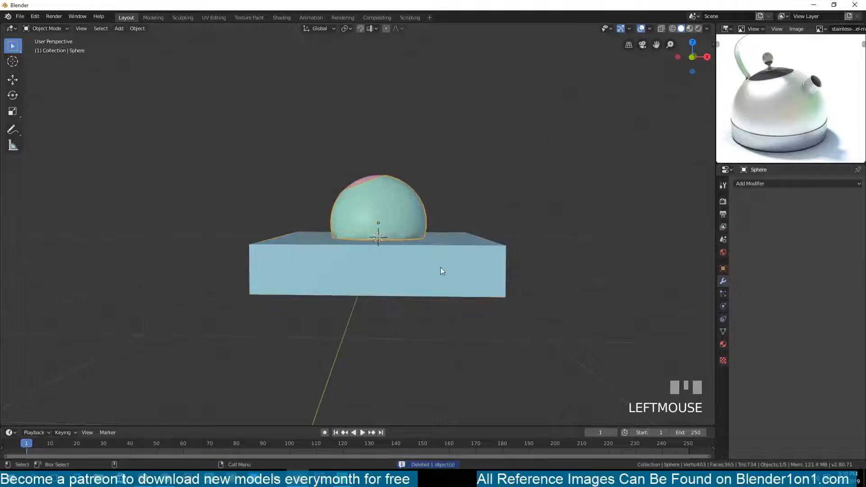
# Step: Delete the flat face closing the bottom of the cut sphere
pyautogui.press('KP_1')
pyautogui.press('Tab')
pyautogui.press('a')
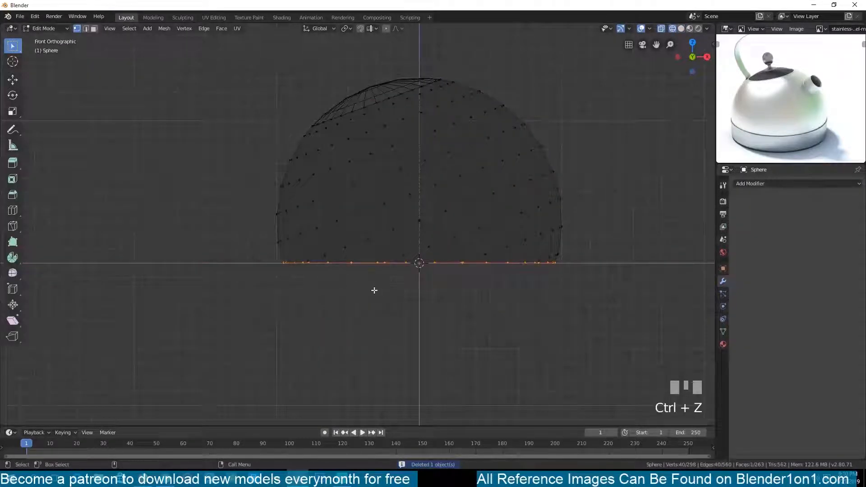
pyautogui.moveTo(372, 290); pyautogui.dragTo(358, 266, button='middle')
pyautogui.press('x')
pyautogui.click(358, 266)
# Step: Delete the rear half of the dome up to the X axis
pyautogui.press('KP_7')
pyautogui.moveTo(170, 87)
pyautogui.mouseDown()
pyautogui.moveTo(642, 213)
pyautogui.moveTo(661, 238)
pyautogui.mouseUp()
pyautogui.press('x')
pyautogui.click(661, 216)
pyautogui.press('z')
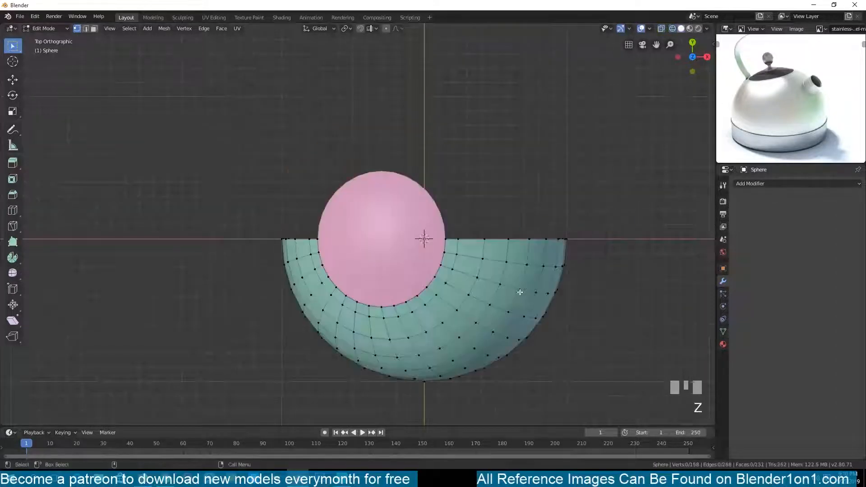
# Step: Merge the two nearly coincident vertices on the bottom rim, right of the dome's centre in front view
pyautogui.press('KP_1')
pyautogui.scroll(8, 311, 289)
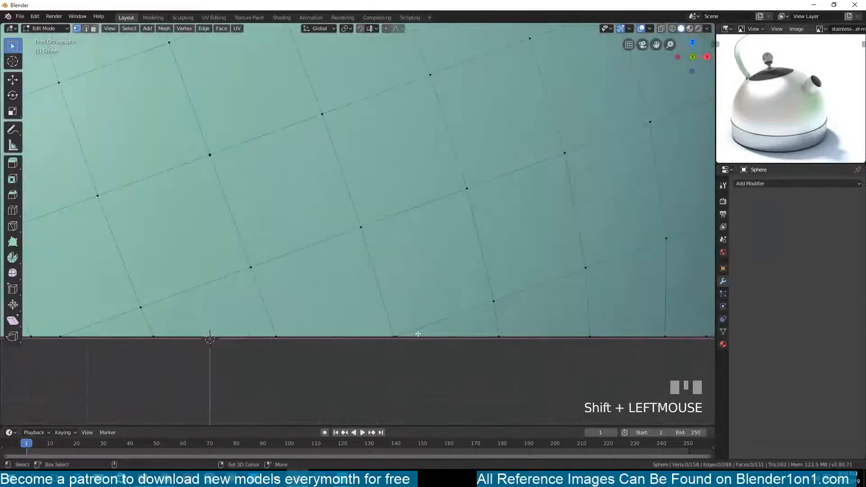
pyautogui.hotkey('alt', 'm')
pyautogui.click(426, 337)
pyautogui.keyDown('shift'); pyautogui.moveTo(683, 340); pyautogui.dragTo(312, 286, button='middle'); pyautogui.keyUp('shift')
pyautogui.scroll(-5, 339, 289)
# Step: Merge the vertex just above the rim near the dome's left end with the rim vertex below it
pyautogui.press('KP_1')
pyautogui.scroll(8, 339, 289)
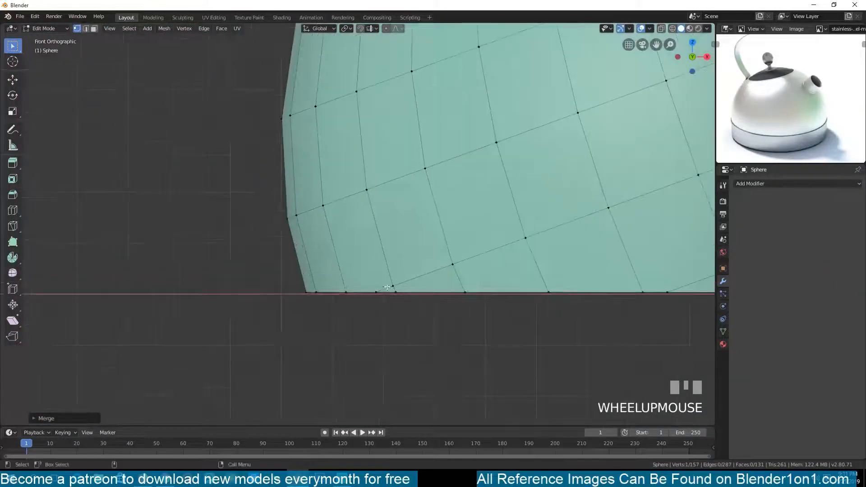
pyautogui.keyDown('shift'); pyautogui.click(394, 285); pyautogui.keyUp('shift')
pyautogui.keyDown('shift'); pyautogui.click(398, 294); pyautogui.keyUp('shift')
pyautogui.hotkey('alt', 'm')
pyautogui.click(398, 293)
# Step: Merge the next pair of close rim vertices, checking them from above
pyautogui.press('a')
pyautogui.keyDown('shift'); pyautogui.moveTo(531, 293); pyautogui.dragTo(367, 273, button='middle'); pyautogui.keyUp('shift')
pyautogui.scroll(-2, 367, 272)
pyautogui.click(502, 271)
pyautogui.press('KP_7')
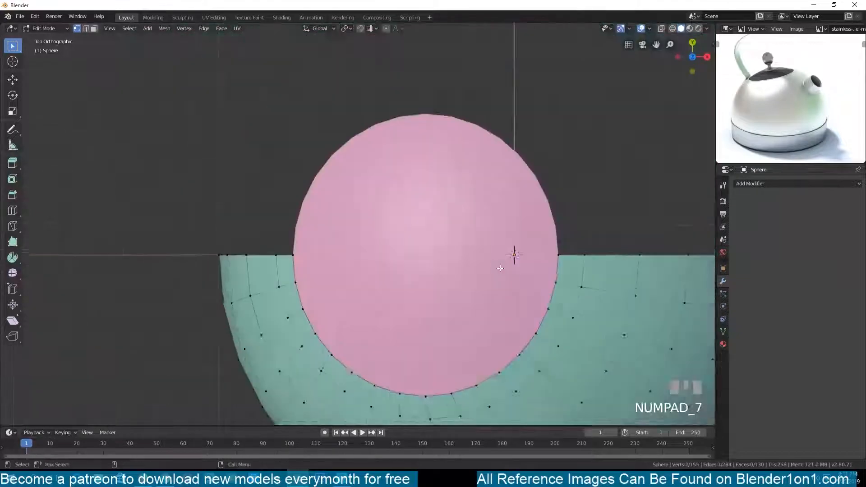
pyautogui.scroll(8, 309, 193)
pyautogui.hotkey('alt', 'm')
pyautogui.click(431, 314)
# Step: Merge the remaining close vertices on the bottom rim near the dome's right end
pyautogui.hotkey('alt', 'a')
pyautogui.hotkey('shift', 'z')
pyautogui.scroll(-5, 517, 335)
pyautogui.press('KP_1')
pyautogui.scroll(1, 513, 294)
pyautogui.keyDown('shift'); pyautogui.moveTo(513, 294); pyautogui.dragTo(339, 314, button='middle'); pyautogui.keyUp('shift')
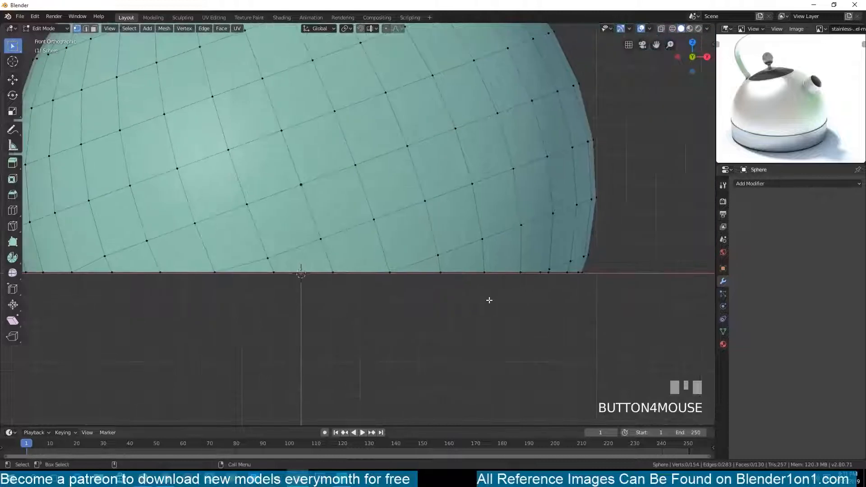
pyautogui.scroll(2, 273, 264)
pyautogui.hotkey('alt', 'm')
pyautogui.click(323, 272)
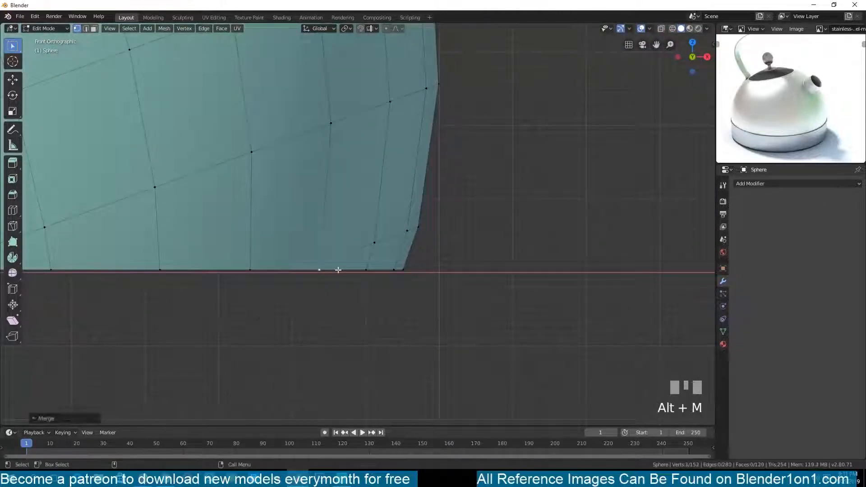
# Step: Slide two vertices near the dome's bottom rim along their edges to even out the mesh
pyautogui.hotkey('alt', 'a')
pyautogui.scroll(-7, 265, 245)
pyautogui.keyDown('shift'); pyautogui.moveTo(209, 260); pyautogui.dragTo(439, 257, button='middle'); pyautogui.keyUp('shift')
pyautogui.scroll(2, 375, 265)
pyautogui.click(394, 227)
pyautogui.press('g')
pyautogui.press('g')
pyautogui.click(389, 228)
pyautogui.hotkey('alt', 'a')
pyautogui.click(243, 230)
pyautogui.keyDown('shift'); pyautogui.moveTo(263, 257); pyautogui.dragTo(348, 270, button='middle'); pyautogui.keyUp('shift')
pyautogui.press('g')
pyautogui.press('g')
pyautogui.click(247, 245)
pyautogui.scroll(-3, 262, 265)
# Step: Add a Mirror modifier to the half dome on the Y axis only and apply it
pyautogui.press('`')
pyautogui.press('Tab')
pyautogui.scroll(-1, 347, 270)
pyautogui.click(752, 184)
pyautogui.click(676, 274)
pyautogui.click(745, 234)
pyautogui.click(743, 243)
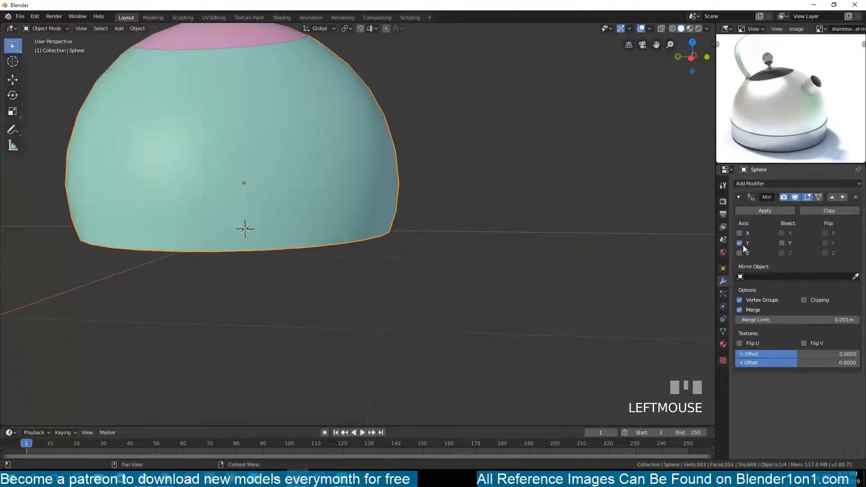
pyautogui.click(771, 211)
# Step: Add a level 2 Subdivision Surface modifier to the dome and check its shape from the front
pyautogui.press('`')
pyautogui.moveTo(408, 225); pyautogui.dragTo(324, 329, button='middle')
pyautogui.press('`')
pyautogui.hotkey('ctrl', '2')
pyautogui.press('KP_3')
pyautogui.press('KP_1')
pyautogui.click(409, 212)
pyautogui.press('Tab')
pyautogui.press('Tab')
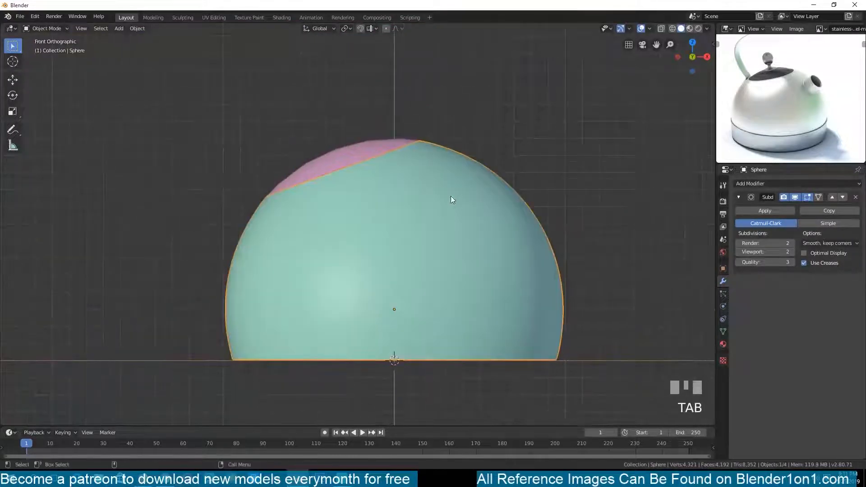
# Step: Start saving the file and create a new folder named Stainless Steel Teapot in the may folder
pyautogui.hotkey('ctrl', 's')
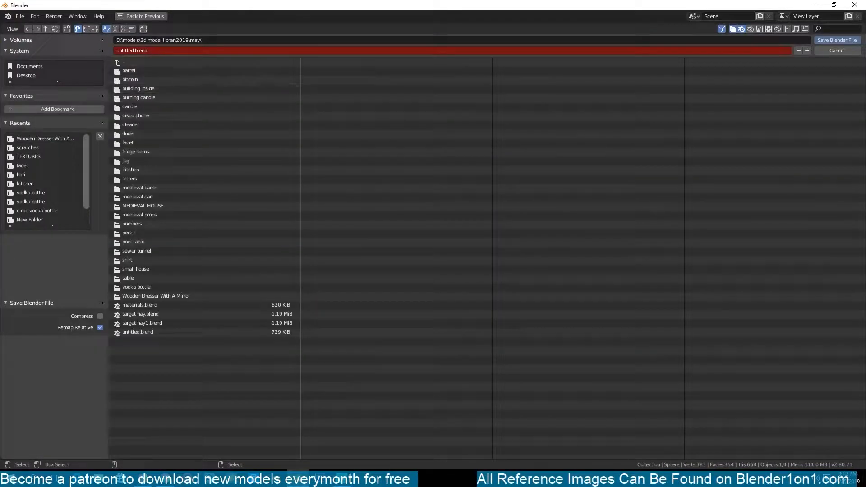
pyautogui.click(67, 28)
pyautogui.write('Stainless Steel Teapot')
pyautogui.press('Return')
pyautogui.click(186, 275)
# Step: Name the file Stainless Steel Teapot and save it in the new folder
pyautogui.click(212, 49)
pyautogui.write('Stainless Steel Teapot')
pyautogui.press('Return')
pyautogui.click(855, 43)
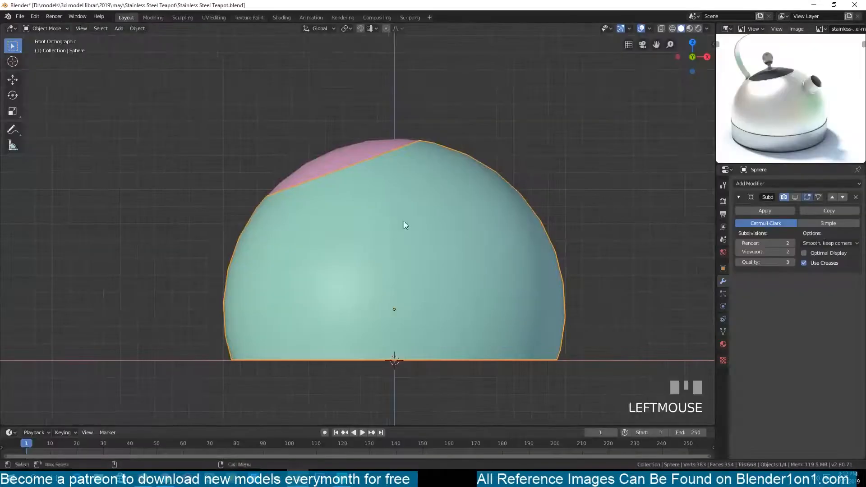
# Step: Inset the faces around the centre of the separated lid cap
pyautogui.scroll(3, 301, 140)
pyautogui.hotkey('alt', 'a')
pyautogui.press('KP_Decimal')
pyautogui.press('Tab')
pyautogui.press('`')
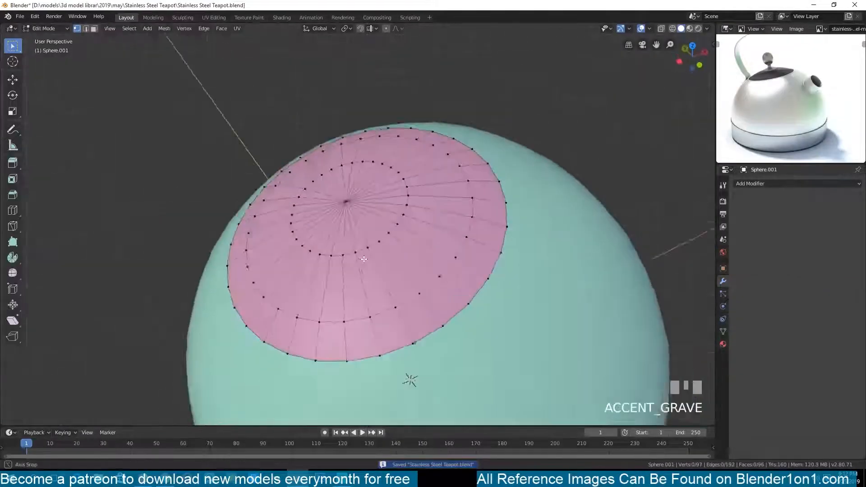
pyautogui.scroll(2, 364, 225)
pyautogui.press('ctrl+KP_Add')
pyautogui.press('i')
pyautogui.click(366, 205)
pyautogui.press('KP_1')
pyautogui.hotkey('alt', 's')
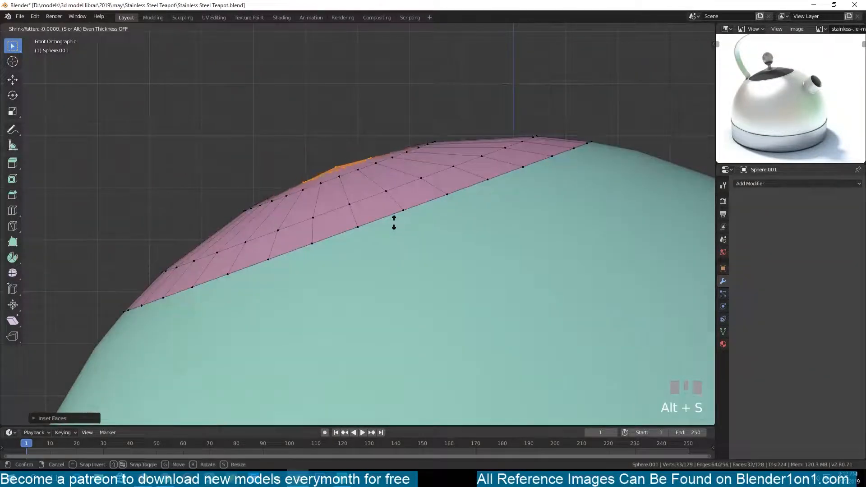
pyautogui.rightClick(393, 223)
# Step: Add a level 2 Subdivision Surface modifier to the lid and clear the selection
pyautogui.press('`')
pyautogui.hotkey('ctrl', '2')
pyautogui.scroll(2, 410, 230)
pyautogui.hotkey('alt', 'a')
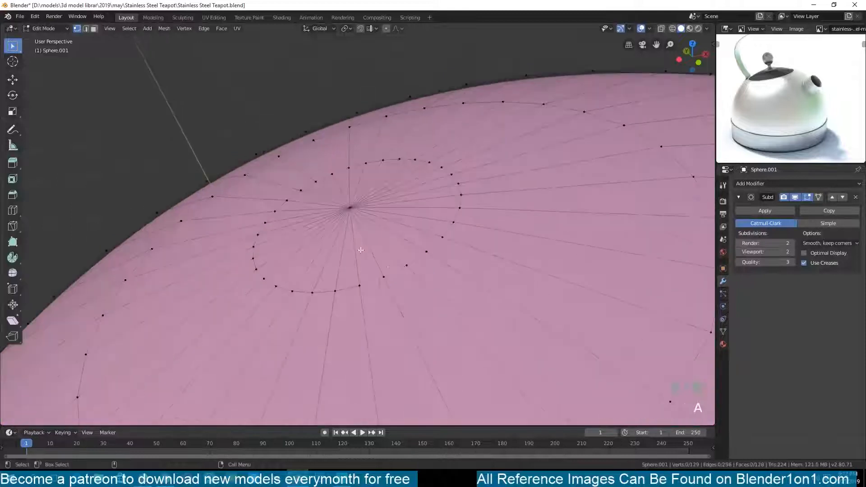
# Step: Bevel the edge ring around the lid's centre into a very narrow band
pyautogui.press('2')
pyautogui.keyDown('alt'); pyautogui.click(417, 259); pyautogui.keyUp('alt')
pyautogui.hotkey('ctrl', 'b')
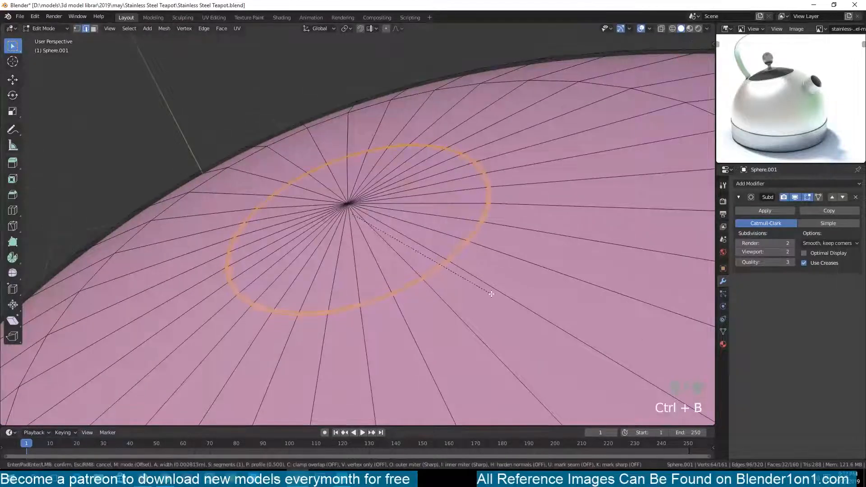
pyautogui.click(493, 299)
# Step: Add supporting edge loops tight against the bevelled ring on the lid
pyautogui.hotkey('alt', 'a')
pyautogui.press('`')
pyautogui.press('Tab')
pyautogui.click(481, 253)
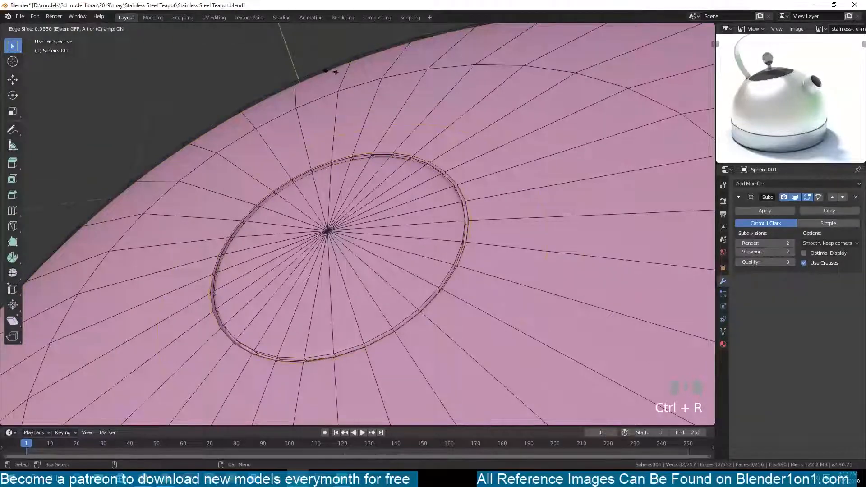
pyautogui.click(335, 71)
# Step: Inset the faces around the lid's centre and fatten them slightly outward along their normals
pyautogui.press('`')
pyautogui.press('ctrl+KP_Add')
pyautogui.press('KP_3')
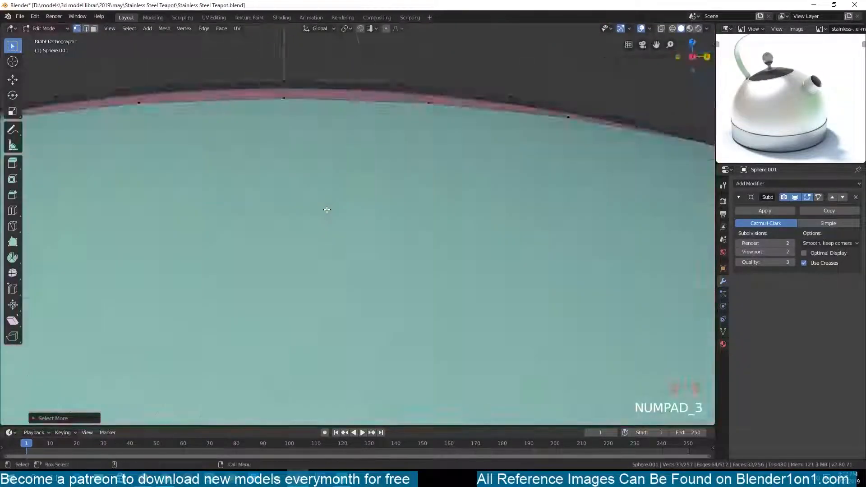
pyautogui.press('KP_1')
pyautogui.press('KP_Decimal')
pyautogui.press('i')
pyautogui.click(386, 224)
pyautogui.hotkey('alt', 's')
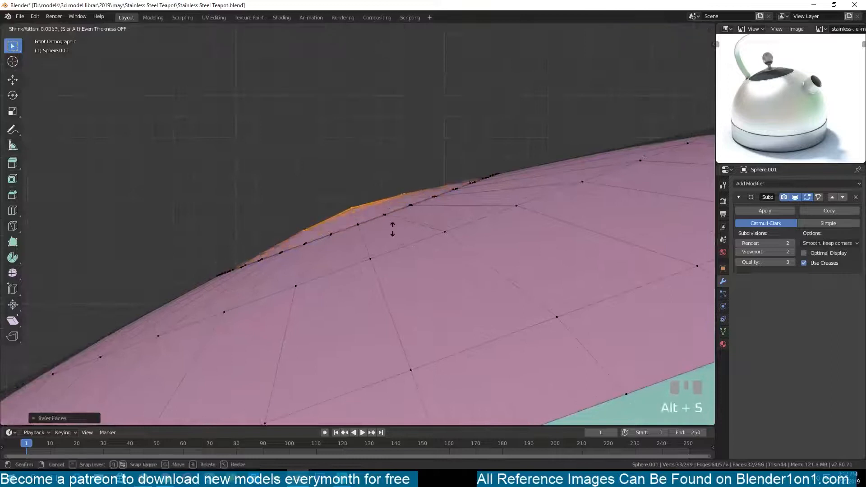
pyautogui.click(403, 191)
# Step: Inset the raised centre faces again to form a smaller ring around the lid's centre
pyautogui.hotkey('alt', 's')
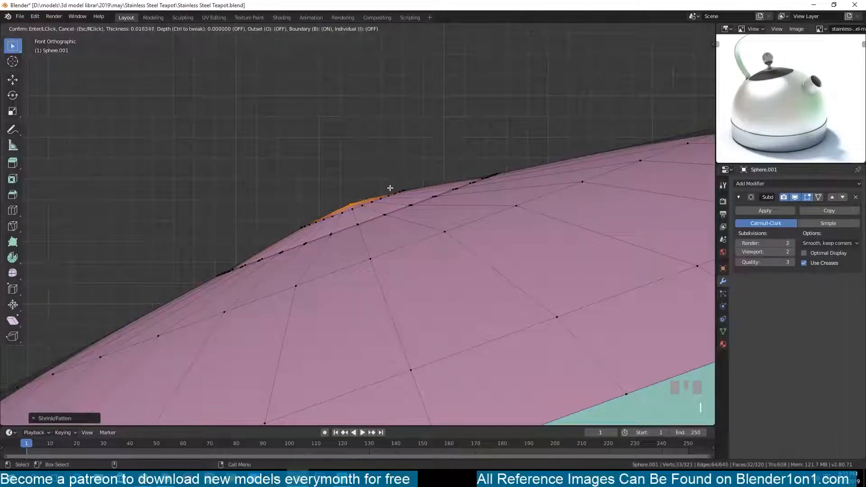
pyautogui.click(367, 171)
pyautogui.hotkey('ctrl', 'r')
pyautogui.hotkey('ctrl', 'z')
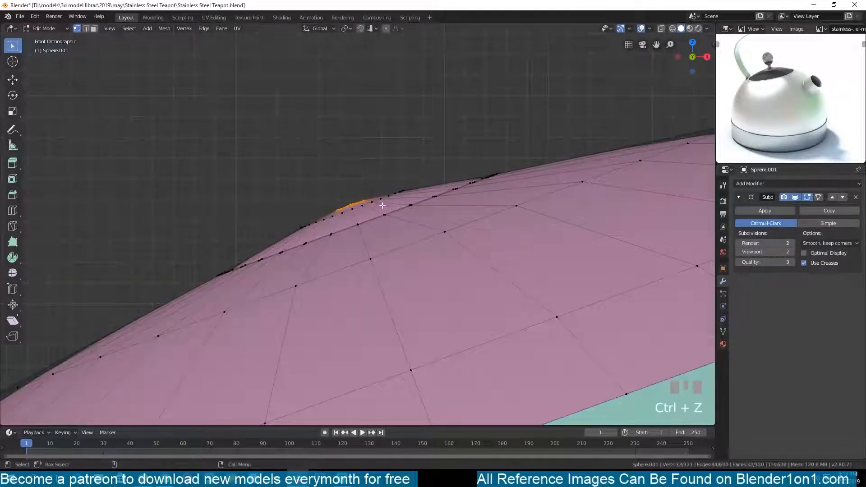
# Step: Merge the vertices of the innermost ring in small groups all the way around the lid's centre to simplify it
pyautogui.press('KP_7')
pyautogui.scroll(5, 365, 231)
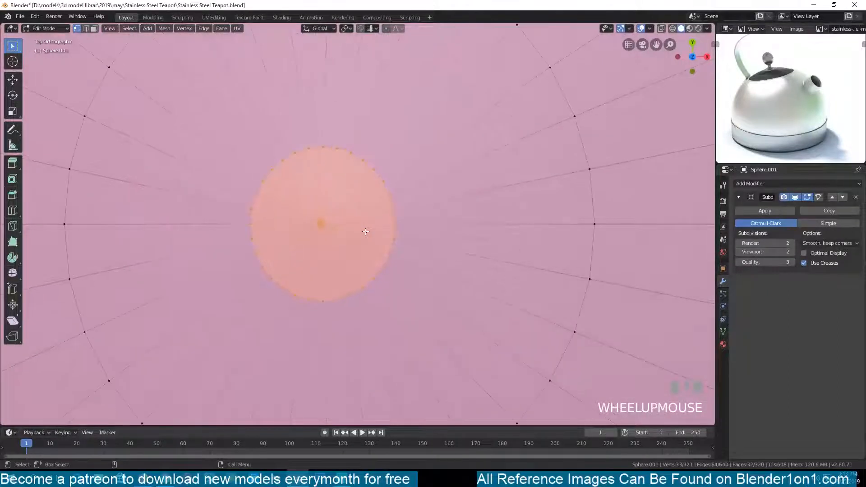
pyautogui.click(399, 231)
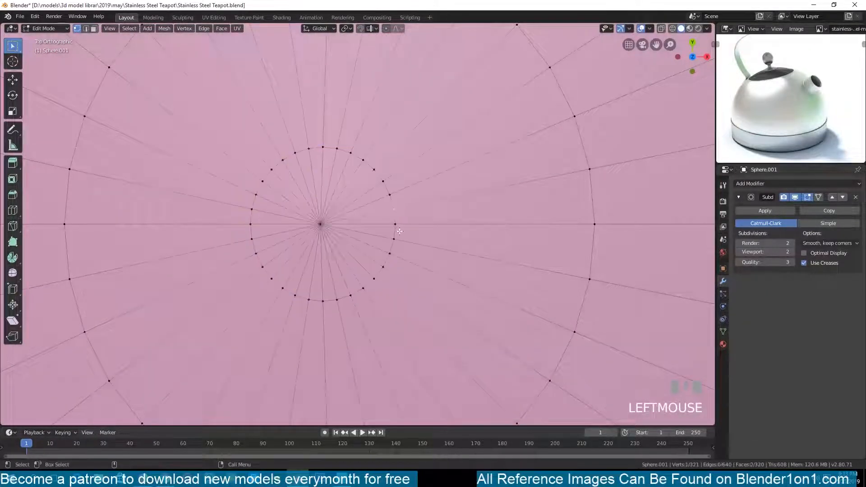
pyautogui.keyDown('ctrl'); pyautogui.click(383, 185); pyautogui.keyUp('ctrl')
pyautogui.hotkey('alt', 'm')
pyautogui.click(402, 213)
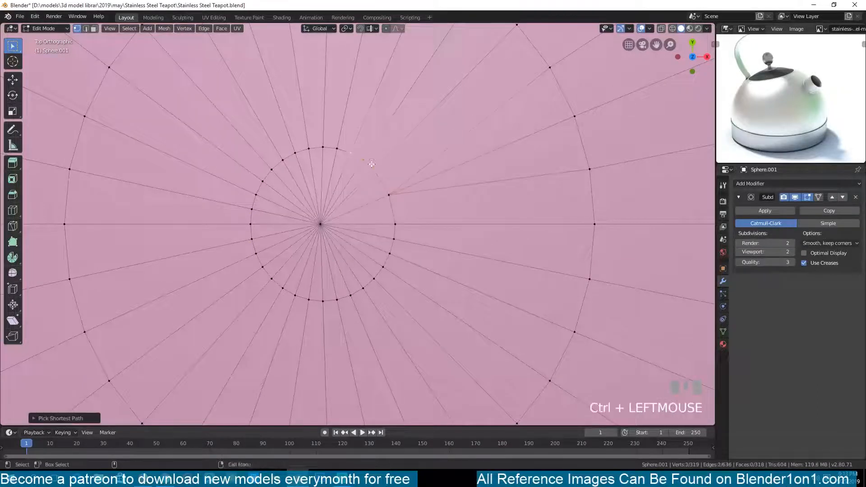
pyautogui.keyDown('shift'); pyautogui.click(352, 154); pyautogui.keyUp('shift')
pyautogui.hotkey('alt', 'm')
pyautogui.click(358, 162)
pyautogui.click(336, 149)
pyautogui.keyDown('ctrl'); pyautogui.click(309, 149); pyautogui.keyUp('ctrl')
pyautogui.hotkey('alt', 'm')
pyautogui.click(333, 154)
pyautogui.click(294, 154)
pyautogui.keyDown('ctrl'); pyautogui.click(268, 169); pyautogui.keyUp('ctrl')
pyautogui.hotkey('alt', 'm')
pyautogui.click(268, 172)
pyautogui.click(262, 181)
pyautogui.keyDown('ctrl'); pyautogui.click(252, 208); pyautogui.keyUp('ctrl')
pyautogui.hotkey('alt', 'm')
pyautogui.click(261, 207)
pyautogui.click(250, 225)
pyautogui.hotkey('alt', 'm')
pyautogui.click(294, 291)
pyautogui.hotkey('alt', 'a')
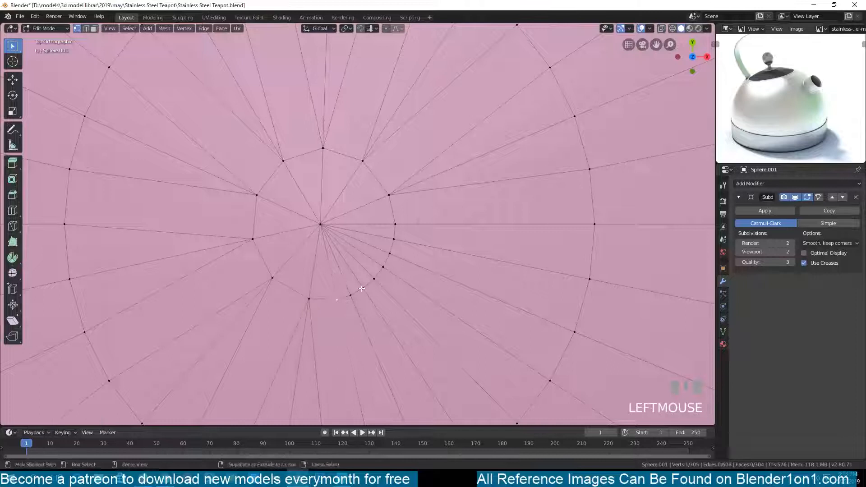
pyautogui.hotkey('alt', 'm')
pyautogui.click(394, 256)
pyautogui.hotkey('alt', 'a')
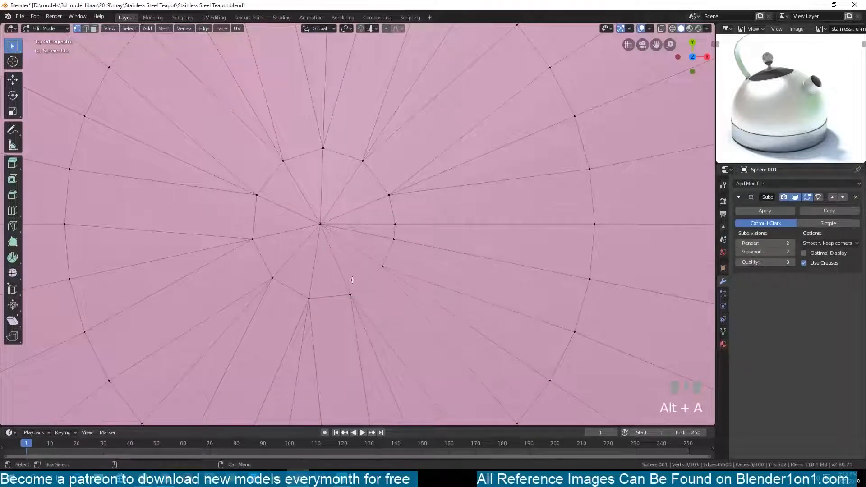
pyautogui.hotkey('alt', 'm')
pyautogui.click(395, 224)
pyautogui.hotkey('alt', 'a')
pyautogui.scroll(-6, 389, 254)
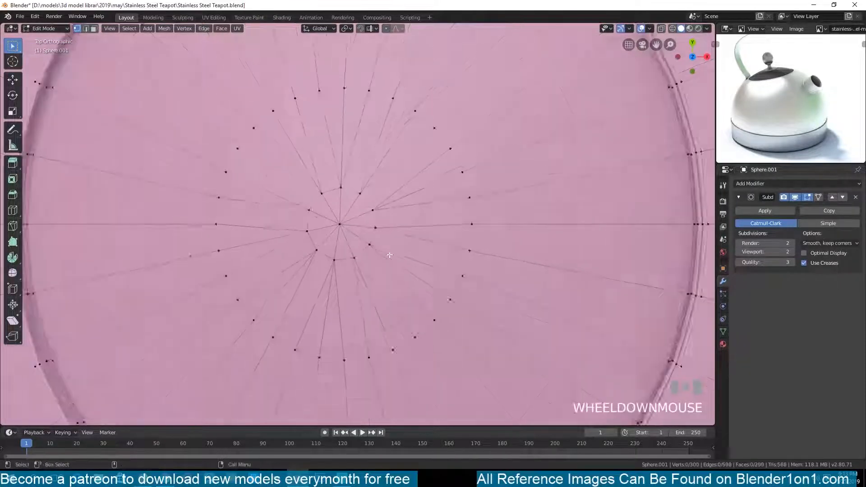
pyautogui.scroll(1, 388, 257)
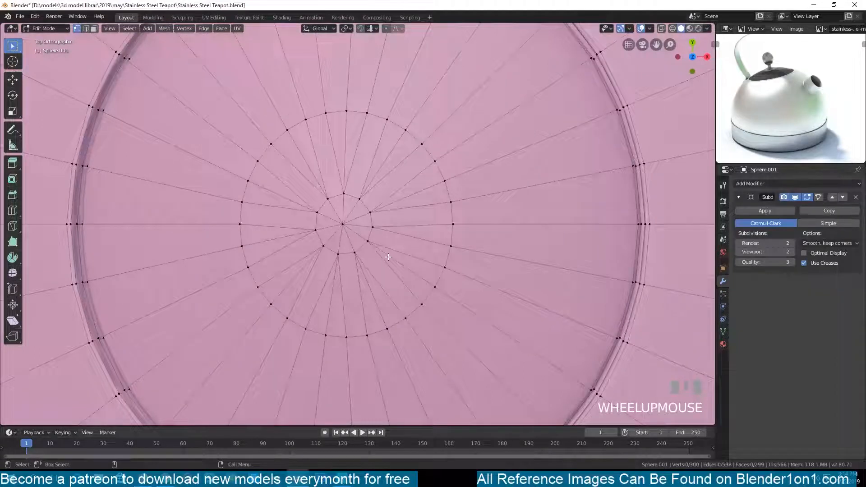
pyautogui.press('Tab')
pyautogui.press('Tab')
pyautogui.scroll(-1, 376, 266)
# Step: Round the simplified ring around the lid's centre into an even circle with To Sphere
pyautogui.click(345, 224)
pyautogui.press('ctrl+KP_Add')
pyautogui.keyDown('shift'); pyautogui.click(346, 224); pyautogui.keyUp('shift')
pyautogui.hotkey('shift', 'alt', 's')
pyautogui.click(353, 246)
# Step: Extrude the lid's centre faces upward into a tilted knob stem and scale its tip
pyautogui.moveTo(356, 255); pyautogui.dragTo(335, 214, button='middle')
pyautogui.keyDown('shift'); pyautogui.click(348, 193); pyautogui.keyUp('shift')
pyautogui.press('KP_1')
pyautogui.press('e')
pyautogui.click(375, 72)
pyautogui.press('s')
pyautogui.click(333, 95)
# Step: Add two edge loops along the stem and scale each one to refine its taper
pyautogui.hotkey('ctrl', 'r')
pyautogui.click(347, 163)
pyautogui.click(350, 172)
pyautogui.press('s')
pyautogui.click(336, 140)
pyautogui.hotkey('ctrl', 'r')
pyautogui.click(335, 140)
pyautogui.click(337, 138)
pyautogui.press('s')
pyautogui.click(359, 111)
# Step: Add a cube at the stem's tip using the 3D cursor and scale it down to knob size
pyautogui.keyDown('shift'); pyautogui.moveTo(359, 112); pyautogui.dragTo(407, 214, button='middle'); pyautogui.keyUp('shift')
pyautogui.scroll(3, 376, 201)
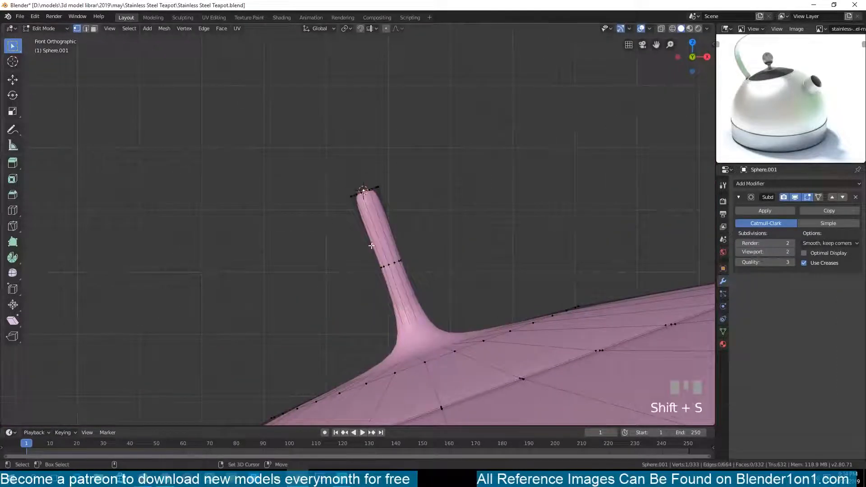
pyautogui.hotkey('shift', 'a')
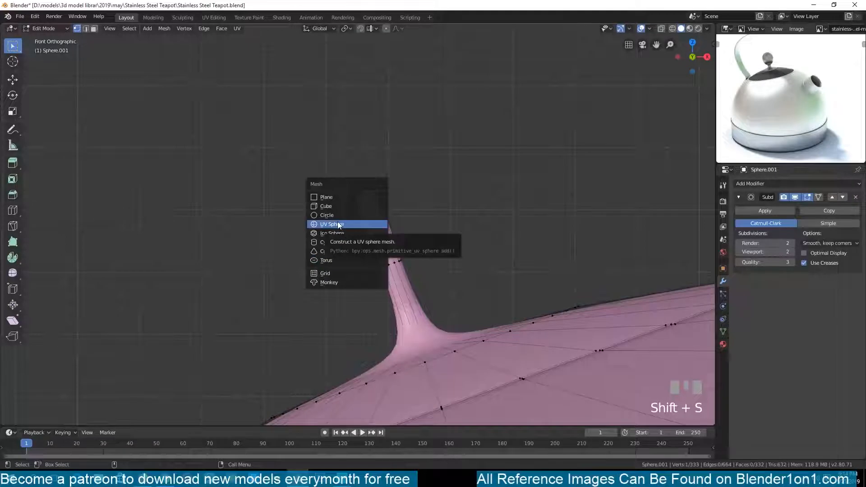
pyautogui.click(326, 206)
pyautogui.press('s')
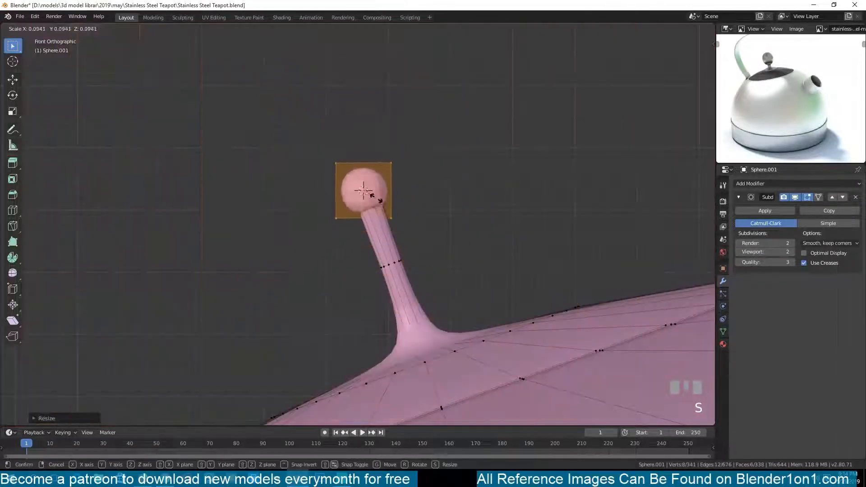
pyautogui.click(378, 197)
# Step: Bevel the cube's edges with two segments and round it into a ball with To Sphere
pyautogui.hotkey('ctrl', 'b')
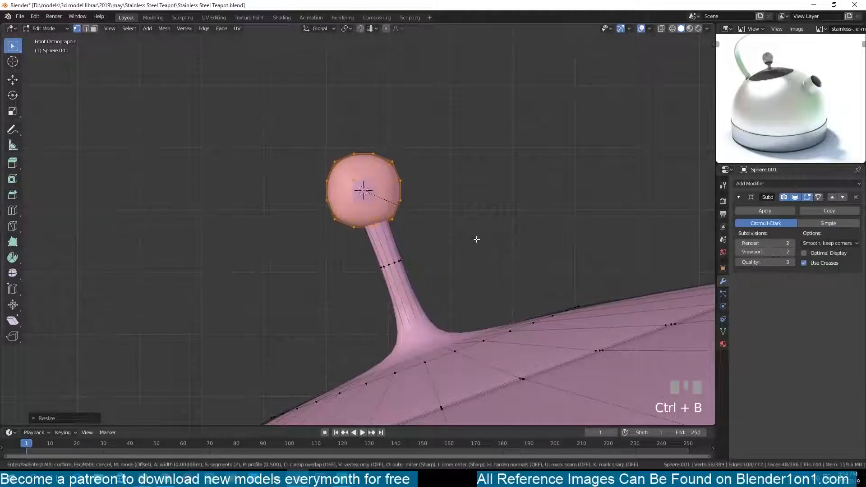
pyautogui.click(480, 241)
pyautogui.hotkey('shift', 'alt', 's')
pyautogui.click(483, 240)
pyautogui.press('`')
pyautogui.moveTo(484, 242); pyautogui.dragTo(446, 259, button='middle')
pyautogui.press('KP_Decimal')
pyautogui.scroll(2, 446, 261)
# Step: Set the viewport's clip start to 0.01 m, save the file and clear the selection
pyautogui.press('Tab')
pyautogui.press('n')
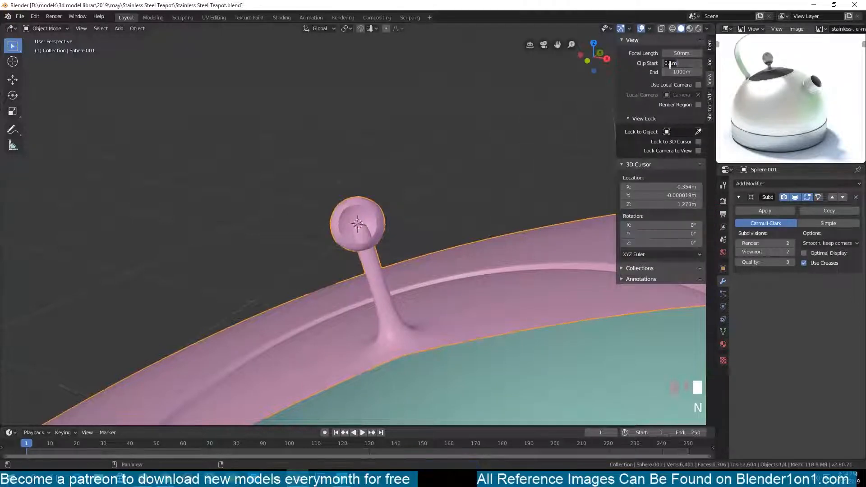
pyautogui.write('0.01')
pyautogui.press('Return')
pyautogui.scroll(-2, 409, 192)
pyautogui.hotkey('ctrl', 's')
pyautogui.hotkey('alt', 'a')
# Step: Try to dissolve edge loops on the ball at the stem's tip
pyautogui.moveTo(408, 191); pyautogui.dragTo(478, 211, button='middle')
pyautogui.press('Tab')
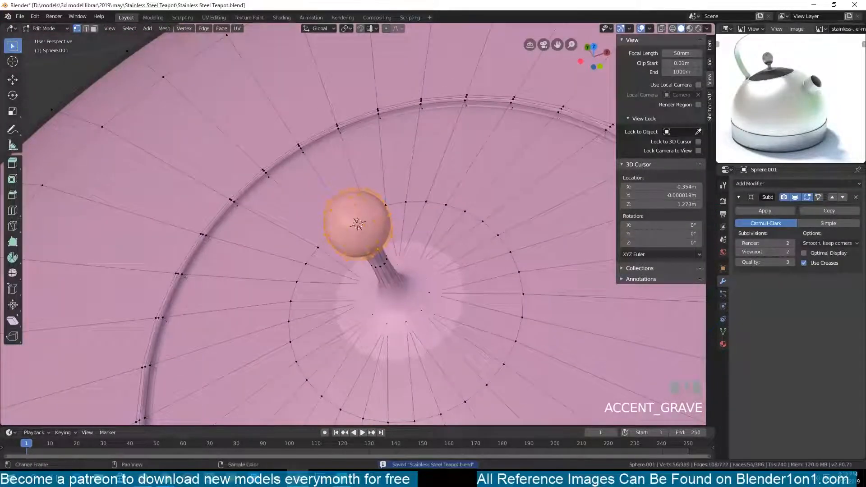
pyautogui.keyDown('alt'); pyautogui.click(356, 217); pyautogui.keyUp('alt')
pyautogui.press('2')
pyautogui.moveTo(296, 288); pyautogui.dragTo(218, 250, button='middle')
pyautogui.keyDown('alt'); pyautogui.keyDown('shift'); pyautogui.click(348, 234); pyautogui.keyUp('shift'); pyautogui.keyUp('alt')
pyautogui.hotkey('ctrl', 'x')
pyautogui.moveTo(348, 234); pyautogui.dragTo(442, 211, button='middle')
pyautogui.keyDown('alt'); pyautogui.click(365, 235); pyautogui.keyUp('alt')
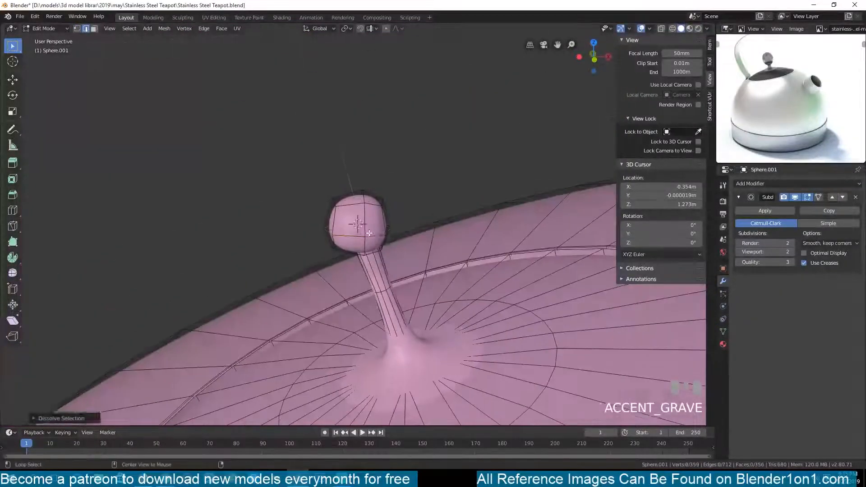
pyautogui.hotkey('ctrl', 'z')
# Step: Delete all the linked vertices of the ball at the stem's tip
pyautogui.press('Tab')
pyautogui.press('`')
pyautogui.moveTo(369, 233); pyautogui.dragTo(413, 233, button='middle')
pyautogui.press('Tab')
pyautogui.hotkey('ctrl', 'l')
pyautogui.press('x')
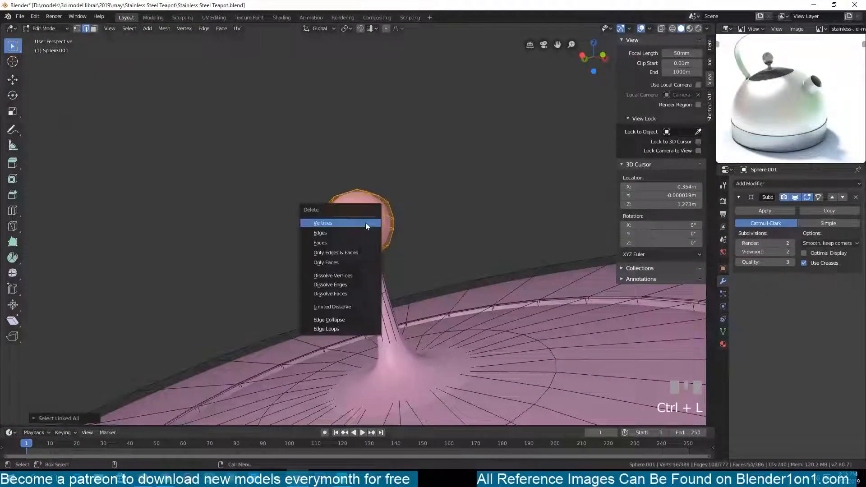
pyautogui.click(367, 226)
# Step: Select the vertices at the stem's tip in wireframe and scale them up into a wide flared end
pyautogui.press('Tab')
pyautogui.press('KP_1')
pyautogui.scroll(3, 370, 258)
pyautogui.press('Tab')
pyautogui.hotkey('alt', 'a')
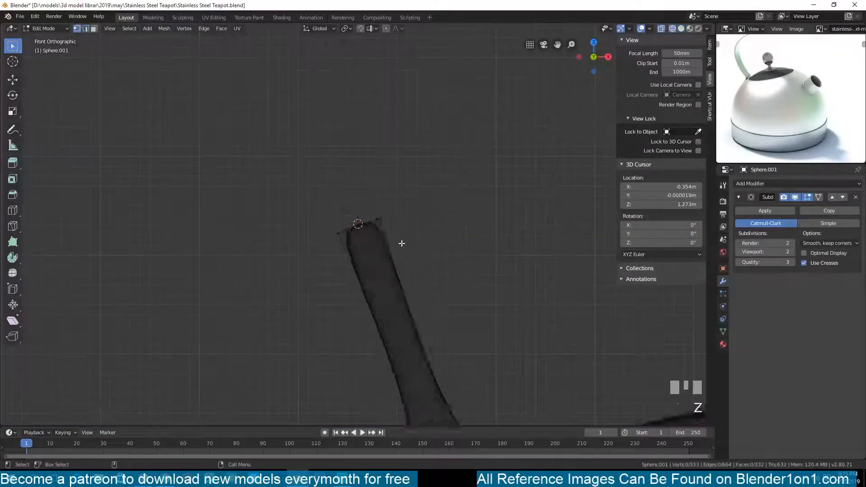
pyautogui.press('c')
pyautogui.click(350, 231)
pyautogui.press('Escape')
pyautogui.press('s')
pyautogui.click(386, 270)
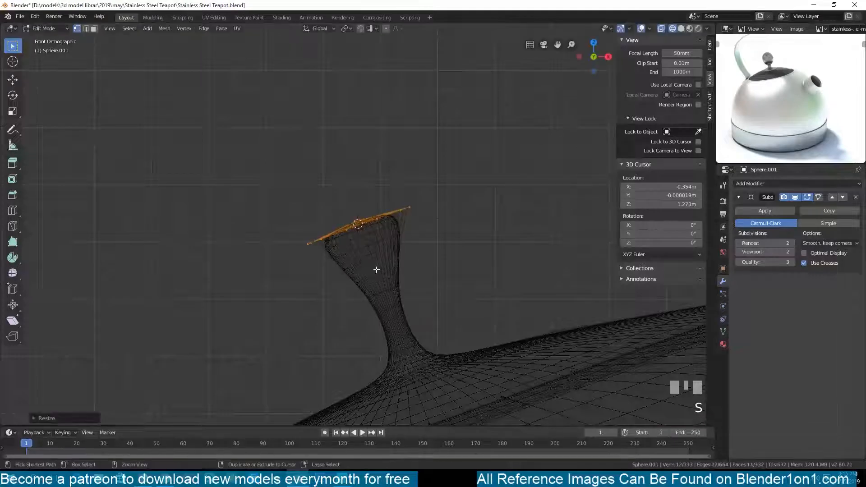
pyautogui.press('s')
pyautogui.click(485, 243)
# Step: Add an edge loop below the flared end, scale it outward and fatten the knob's shape
pyautogui.hotkey('ctrl', 'r')
pyautogui.click(351, 297)
pyautogui.click(356, 310)
pyautogui.press('s')
pyautogui.click(445, 262)
pyautogui.keyDown('alt'); pyautogui.scroll(-3, 446, 262); pyautogui.keyUp('alt')
pyautogui.press('`')
pyautogui.hotkey('alt', 's')
pyautogui.click(385, 252)
# Step: Scale the knob head's edge loop to round out its shape and save the file
pyautogui.press('2')
pyautogui.keyDown('alt'); pyautogui.click(382, 249); pyautogui.keyUp('alt')
pyautogui.press('s')
pyautogui.click(437, 227)
pyautogui.keyDown('alt'); pyautogui.keyDown('shift'); pyautogui.click(392, 277); pyautogui.keyUp('shift'); pyautogui.keyUp('alt')
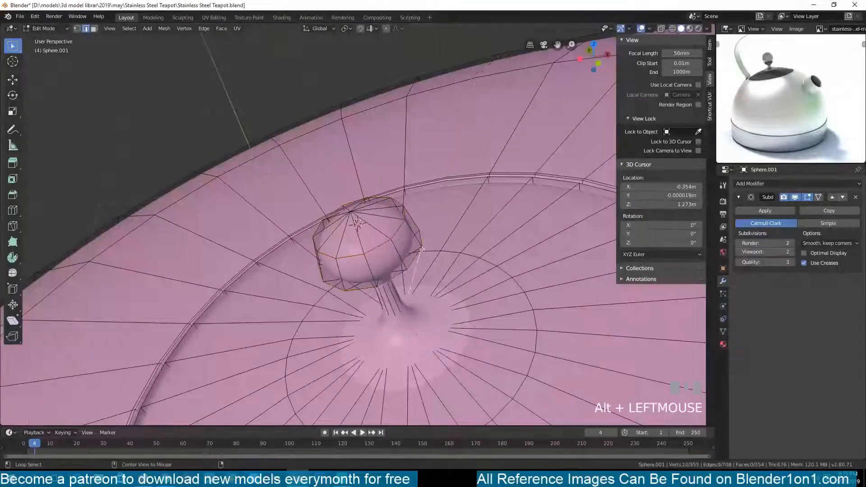
pyautogui.press('KP_1')
pyautogui.press('Tab')
pyautogui.scroll(-3, 366, 237)
pyautogui.scroll(1, 366, 237)
pyautogui.hotkey('ctrl', 's')
# Step: Select the whole knob head at the stem's tip and scale it up
pyautogui.press('`')
pyautogui.scroll(-6, 402, 306)
pyautogui.press('`')
pyautogui.scroll(3, 367, 255)
pyautogui.press('Tab')
pyautogui.press('1')
pyautogui.click(361, 228)
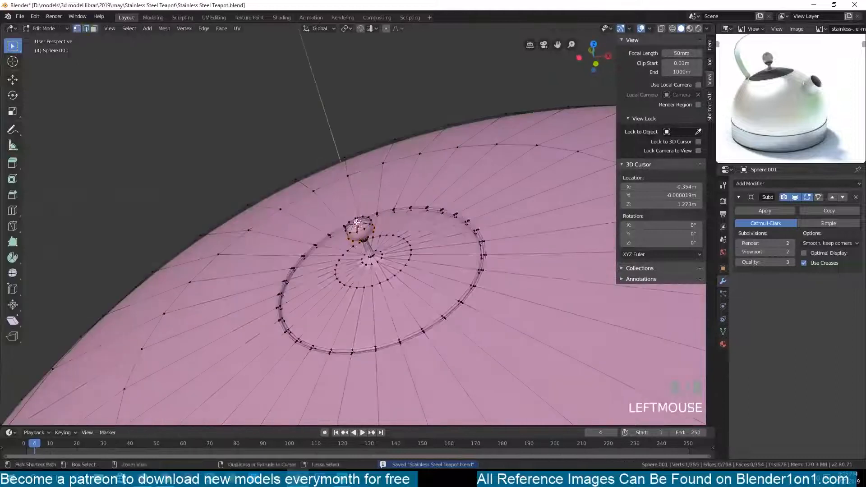
pyautogui.press('s')
pyautogui.click(408, 272)
pyautogui.press('KP_1')
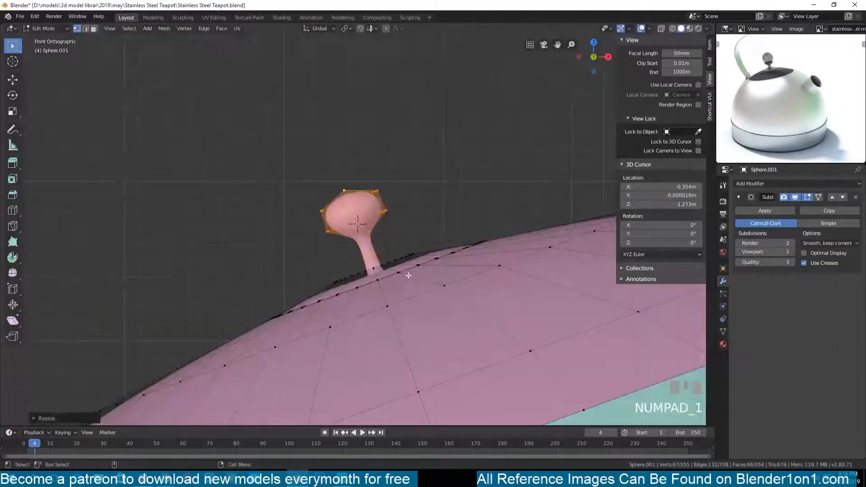
# Step: Select the edge loop around the stem's base and create a custom transform orientation from it
pyautogui.press('`')
pyautogui.press('2')
pyautogui.keyDown('alt'); pyautogui.click(403, 234); pyautogui.keyUp('alt')
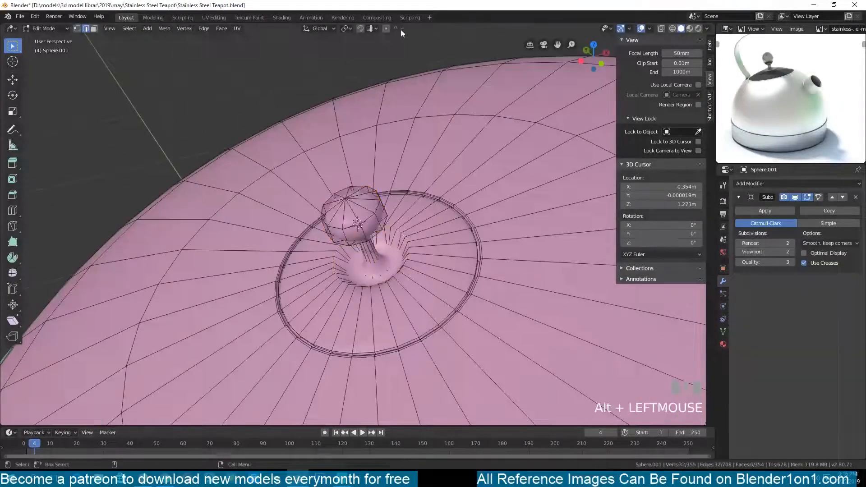
pyautogui.click(330, 29)
pyautogui.click(359, 58)
pyautogui.press('`')
pyautogui.press('KP_1')
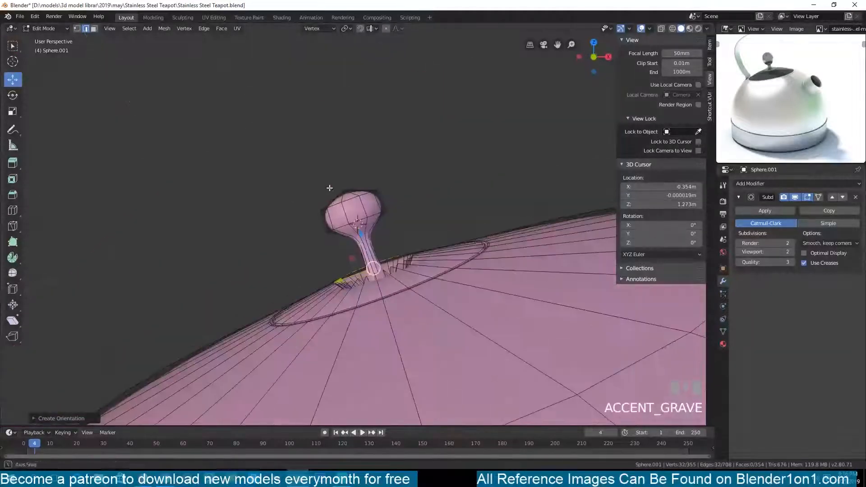
# Step: Select the knob at the stem's tip, move it up along the stem and scale it
pyautogui.hotkey('alt', 'a')
pyautogui.press('c')
pyautogui.rightClick(347, 210)
pyautogui.moveTo(352, 208); pyautogui.dragTo(338, 169)
pyautogui.press('s')
pyautogui.click(403, 147)
pyautogui.hotkey('shift', 'z')
pyautogui.press('Tab')
# Step: Enlarge the selected knob section in front view and raise it farther above the lid
pyautogui.scroll(-6, 415, 284)
pyautogui.moveTo(406, 196); pyautogui.dragTo(288, 254, button='middle')
pyautogui.press('`')
pyautogui.press('Tab')
pyautogui.scroll(5, 377, 237)
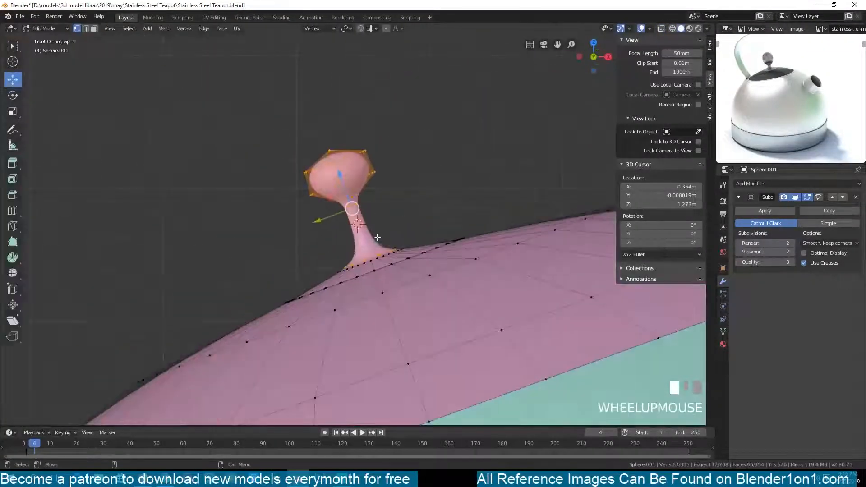
pyautogui.press('s')
pyautogui.click(498, 239)
pyautogui.scroll(-6, 433, 216)
pyautogui.moveTo(342, 185); pyautogui.dragTo(333, 159)
pyautogui.press('Tab')
pyautogui.scroll(5, 373, 249)
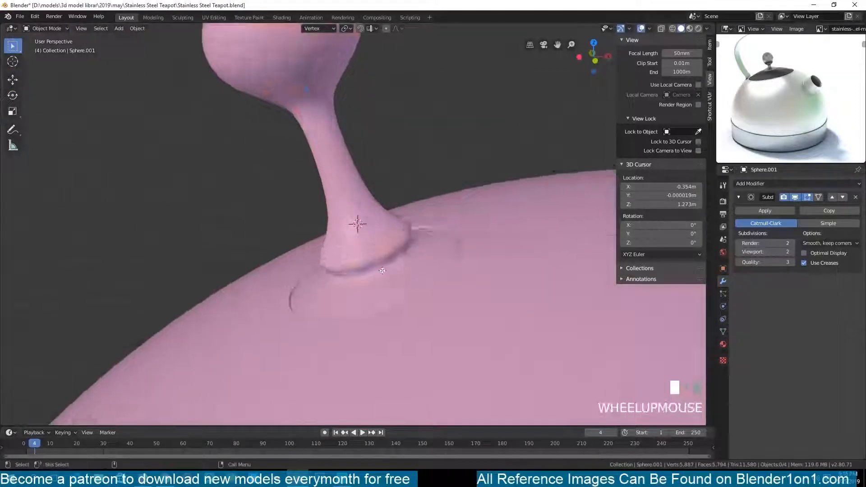
# Step: Dissolve the edge loop around the stem's base, toggle the subdivision preview to check it and save the file
pyautogui.moveTo(382, 270); pyautogui.dragTo(377, 270, button='middle')
pyautogui.press('Tab')
pyautogui.press('2')
pyautogui.keyDown('alt'); pyautogui.click(378, 270); pyautogui.keyUp('alt')
pyautogui.hotkey('ctrl', 'x')
pyautogui.press('Tab')
pyautogui.scroll(-4, 415, 277)
pyautogui.click(794, 197)
pyautogui.scroll(-3, 365, 230)
pyautogui.press('`')
pyautogui.moveTo(365, 231); pyautogui.dragTo(310, 238, button='middle')
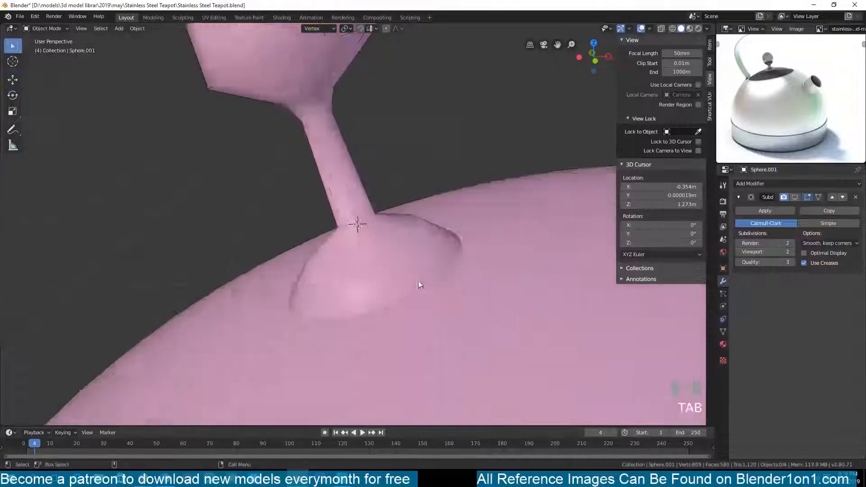
pyautogui.scroll(-4, 377, 269)
pyautogui.hotkey('ctrl', 's')
pyautogui.moveTo(376, 269)
pyautogui.mouseDown(button='middle')
pyautogui.moveTo(426, 309)
pyautogui.moveTo(393, 267)
pyautogui.mouseUp(button='middle')
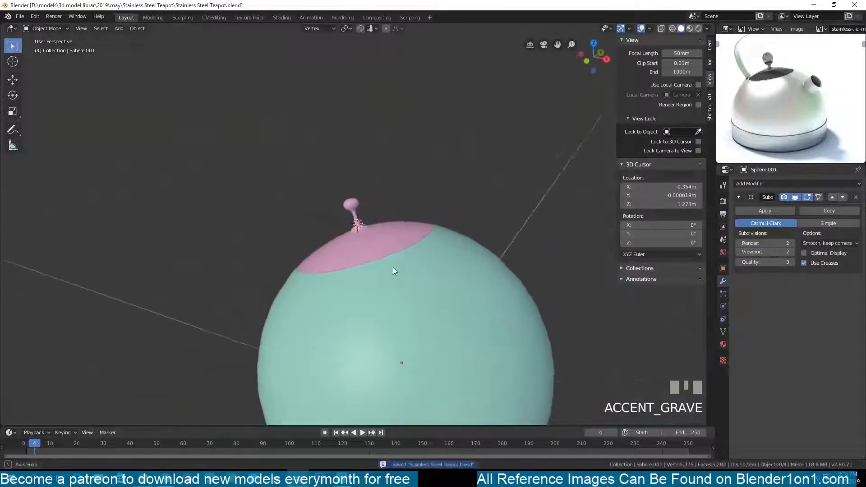
# Step: Extrude the teapot body's bottom edge loop in place and scale it outward into a narrow ledge
pyautogui.scroll(2, 392, 267)
pyautogui.press('KP_1')
pyautogui.scroll(-3, 237, 229)
pyautogui.click(238, 230)
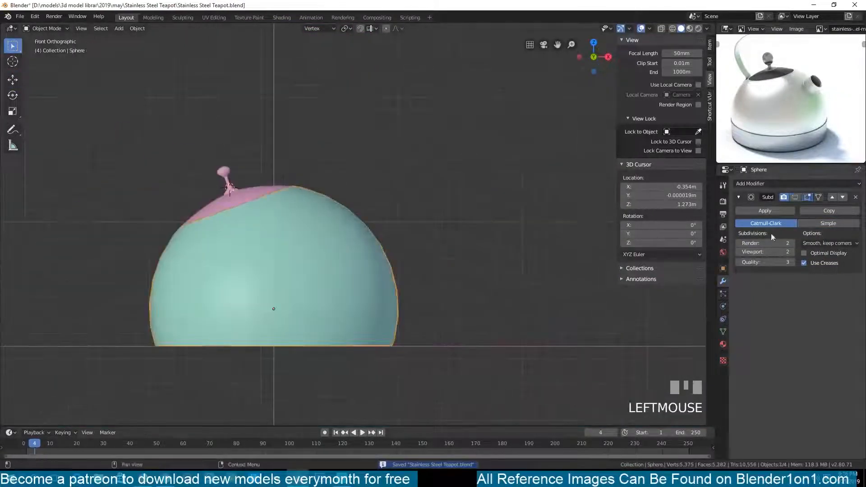
pyautogui.click(364, 306)
pyautogui.keyDown('shift'); pyautogui.moveTo(360, 325); pyautogui.dragTo(377, 299, button='middle'); pyautogui.keyUp('shift')
pyautogui.scroll(2, 370, 317)
pyautogui.press('Tab')
pyautogui.keyDown('alt'); pyautogui.click(383, 359); pyautogui.keyUp('alt')
pyautogui.press('`')
pyautogui.moveTo(382, 359); pyautogui.dragTo(375, 330, button='middle')
pyautogui.press('KP_1')
pyautogui.scroll(1, 375, 330)
pyautogui.press('KP_7')
pyautogui.press('z')
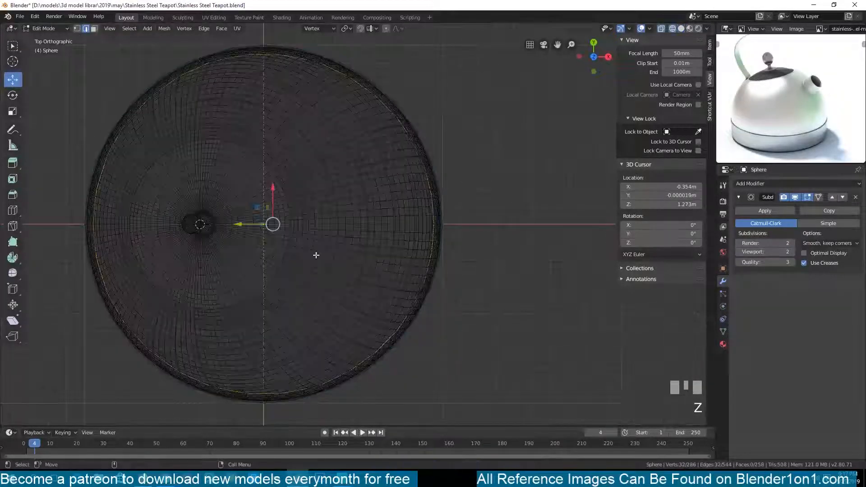
pyautogui.press('e')
pyautogui.press('Escape')
pyautogui.press('s')
pyautogui.click(411, 252)
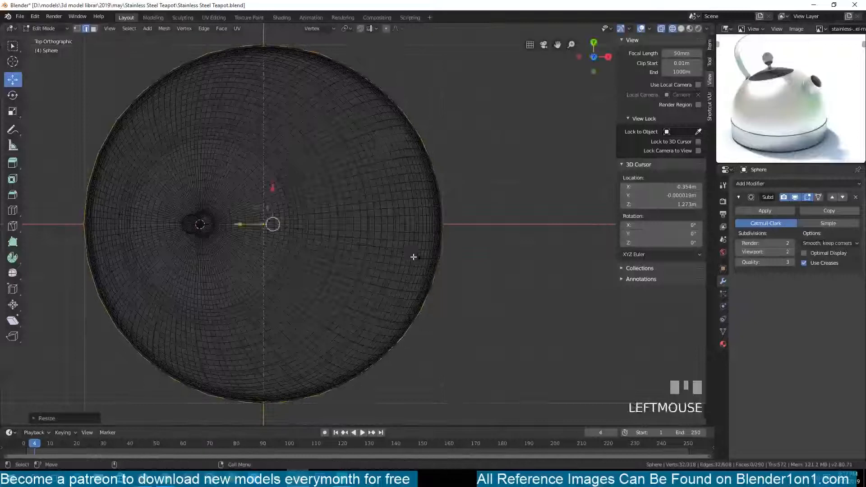
# Step: Extrude the ledge's outer loop downward into a base band and switch the transform orientation to Global
pyautogui.press('KP_1')
pyautogui.press('e')
pyautogui.click(407, 309)
pyautogui.click(319, 28)
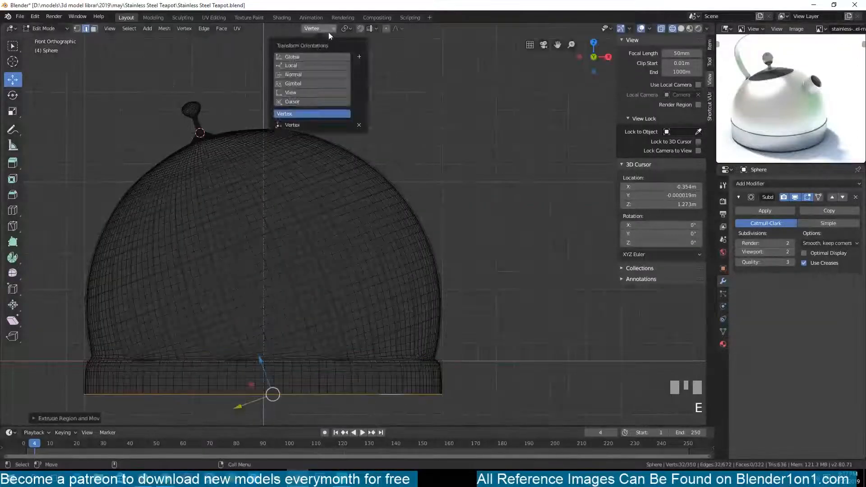
pyautogui.click(311, 58)
pyautogui.press('z')
# Step: Select the ring of faces around the base band and scale it slightly inward
pyautogui.moveTo(545, 257); pyautogui.dragTo(512, 257, button='middle')
pyautogui.press('3')
pyautogui.press('s')
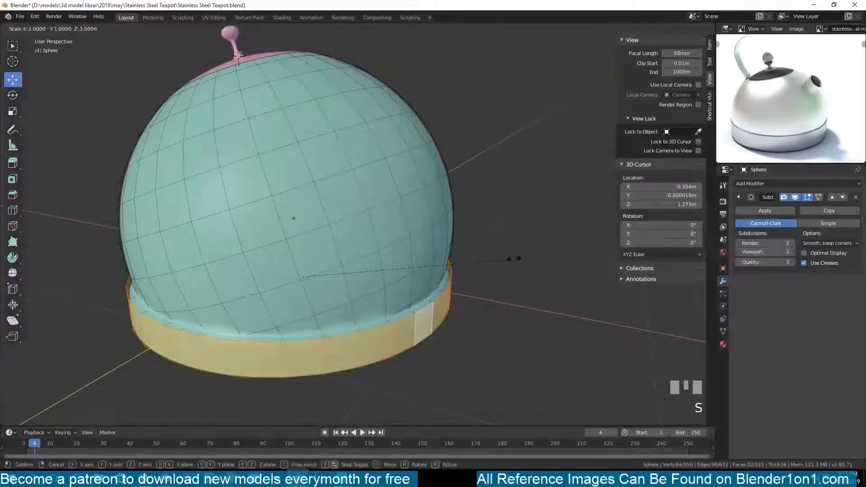
pyautogui.click(507, 257)
pyautogui.press('Tab')
# Step: Add edge loops around the ledge and close to the band's upper edge to sharpen the transition
pyautogui.keyDown('shift'); pyautogui.moveTo(452, 306); pyautogui.dragTo(463, 254, button='middle'); pyautogui.keyUp('shift')
pyautogui.scroll(5, 463, 255)
pyautogui.press('Tab')
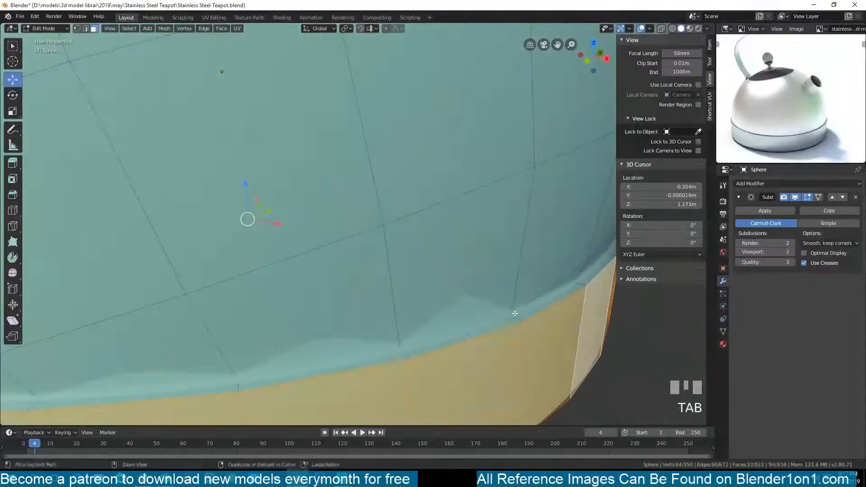
pyautogui.hotkey('ctrl', 'r')
pyautogui.click(517, 325)
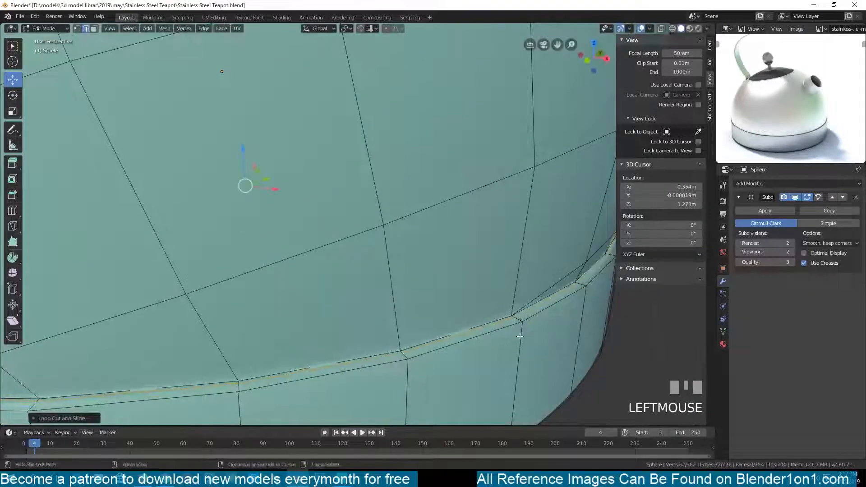
pyautogui.hotkey('ctrl', 'r')
pyautogui.click(522, 323)
pyautogui.click(533, 274)
pyautogui.hotkey('ctrl', 'r')
pyautogui.click(527, 324)
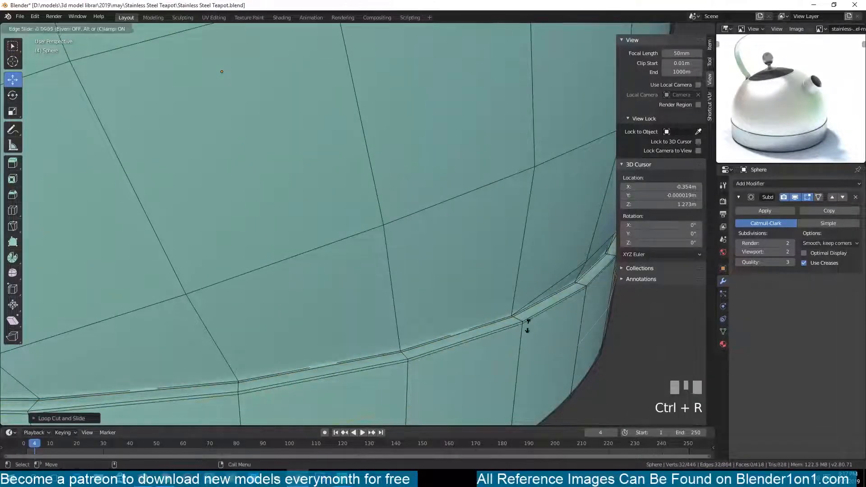
pyautogui.click(537, 294)
# Step: Bevel the new loop near the band's upper edge and scale the neighbouring loop to shape a thin groove
pyautogui.hotkey('ctrl', 'b')
pyautogui.keyDown('shift'); pyautogui.click(525, 256); pyautogui.keyUp('shift')
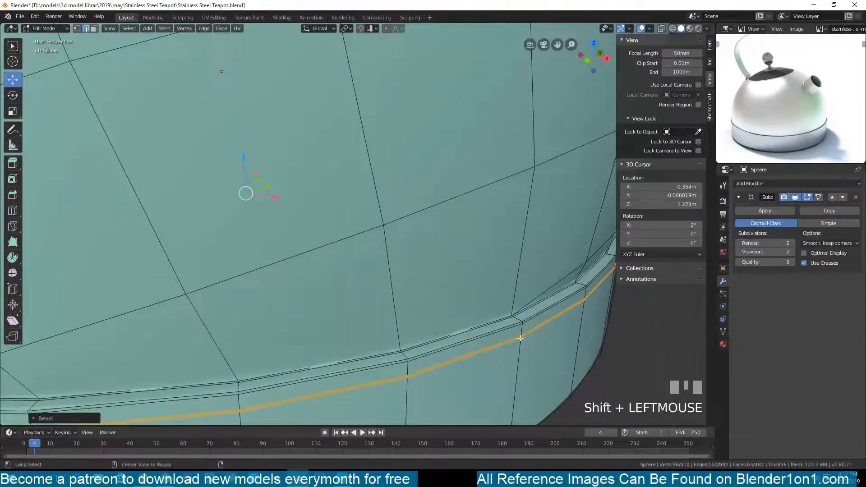
pyautogui.keyDown('alt'); pyautogui.click(501, 345); pyautogui.keyUp('alt')
pyautogui.press('5')
pyautogui.press('5')
# Step: Add a supporting edge loop on the band just below the groove and save the file
pyautogui.hotkey('ctrl', 'r')
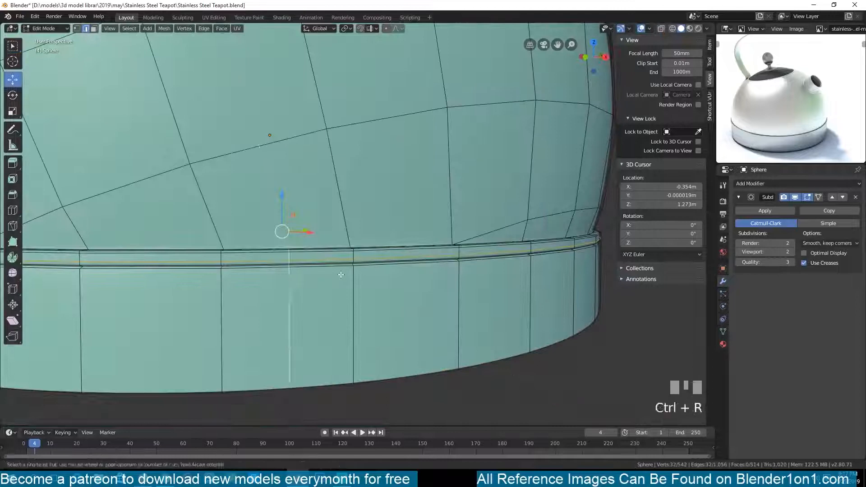
pyautogui.click(340, 274)
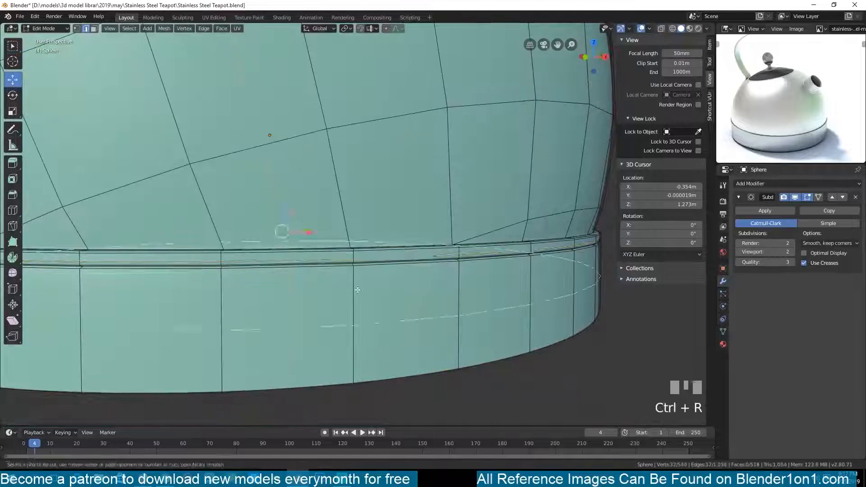
pyautogui.click(373, 235)
pyautogui.press('Tab')
pyautogui.scroll(-5, 347, 269)
pyautogui.hotkey('ctrl', 's')
pyautogui.scroll(3, 356, 280)
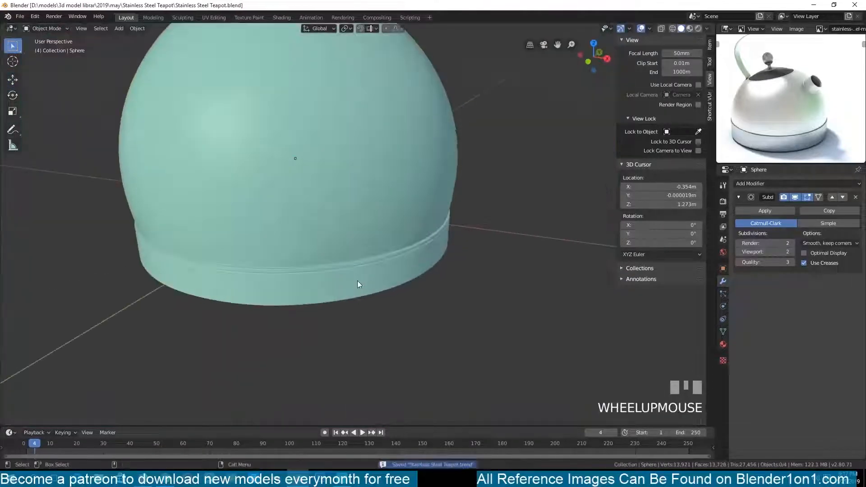
# Step: Lower the band's bottom edge loop along the Z axis to make the band taller
pyautogui.press('Tab')
pyautogui.keyDown('alt'); pyautogui.click(362, 293); pyautogui.keyUp('alt')
pyautogui.press('KP_1')
pyautogui.press('g')
pyautogui.press('z')
pyautogui.click(421, 261)
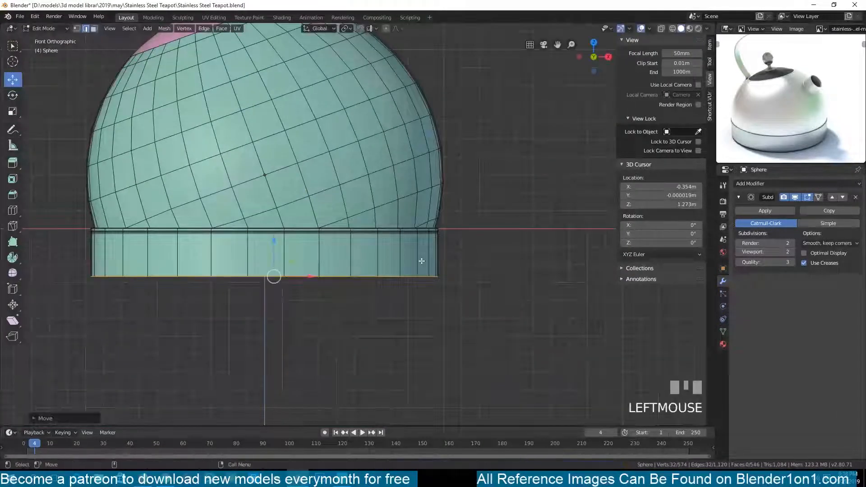
# Step: Extrude the band's bottom loop inward as an underside rim and add an edge loop close to the lower edge
pyautogui.press('s')
pyautogui.click(421, 247)
pyautogui.hotkey('ctrl', 'r')
pyautogui.click(368, 259)
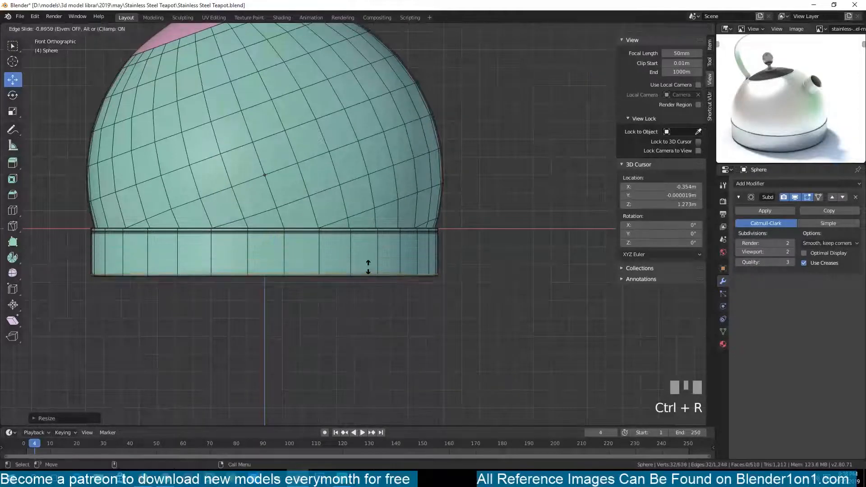
pyautogui.click(370, 266)
pyautogui.press('Tab')
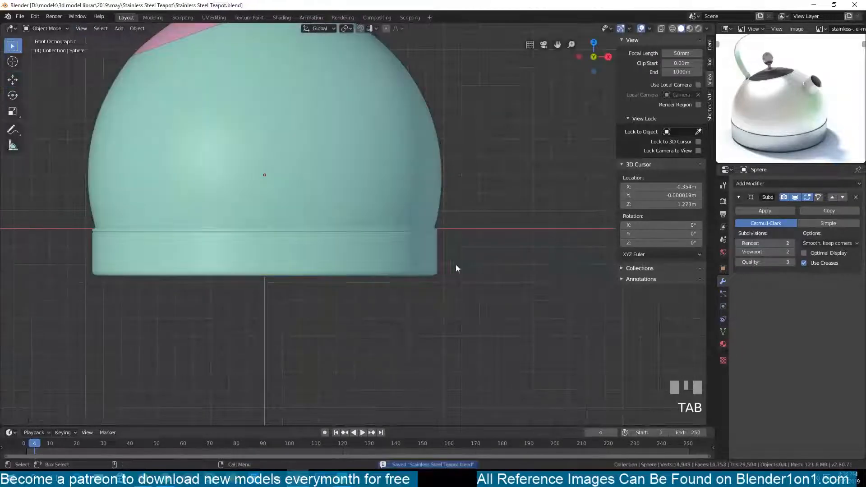
# Step: Select the whole base band with its underside rim, separate it into its own object and hide it
pyautogui.press('Tab')
pyautogui.keyDown('alt'); pyautogui.click(438, 272); pyautogui.keyUp('alt')
pyautogui.press('`')
pyautogui.press('1')
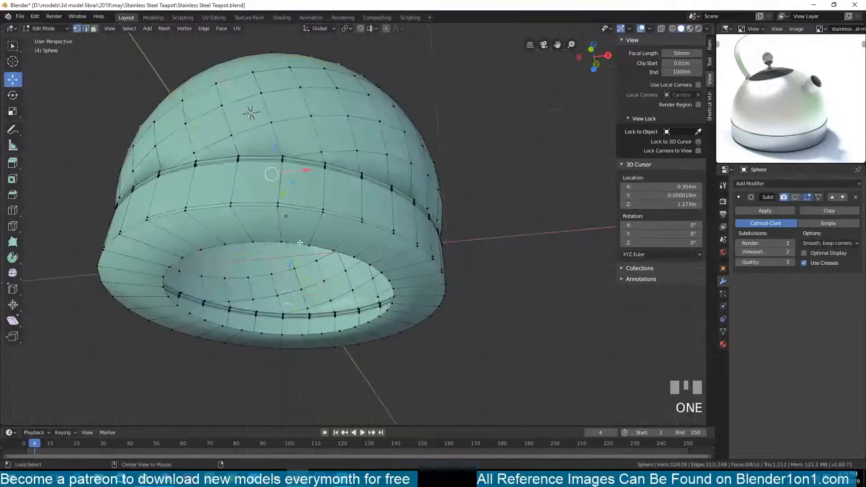
pyautogui.press('ctrl+KP_Add')
pyautogui.press('ctrl+KP_Add')
pyautogui.press('ctrl+KP_Add')
pyautogui.press('`')
pyautogui.scroll(3, 297, 290)
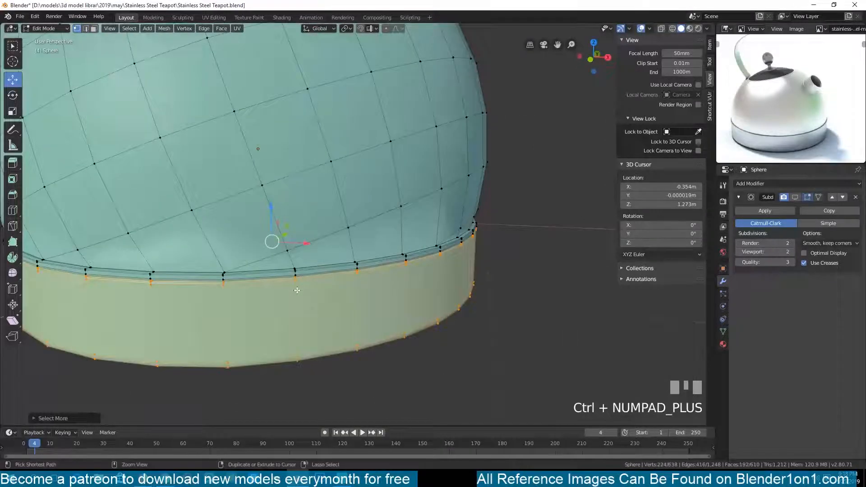
pyautogui.press('ctrl+KP_Subtract')
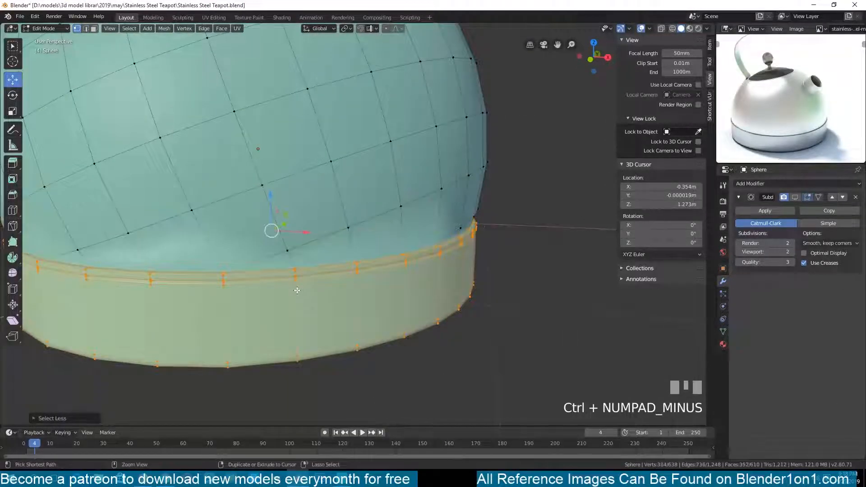
pyautogui.click(298, 293)
pyautogui.press('2')
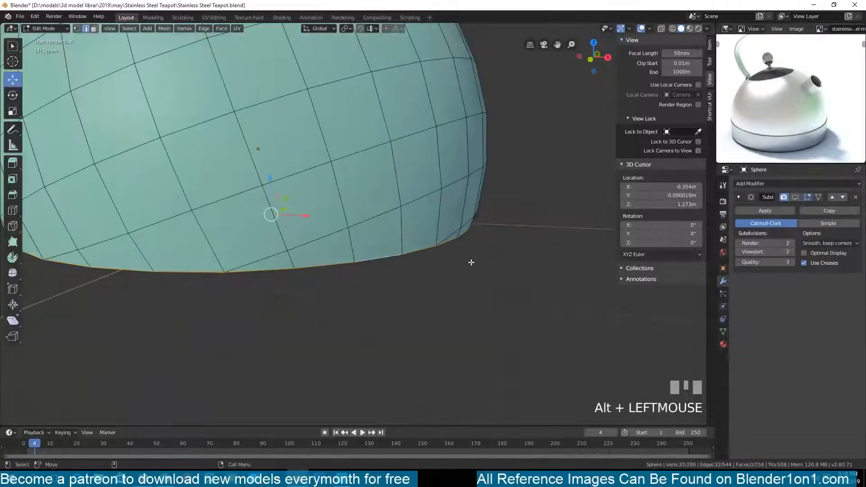
pyautogui.press('5')
pyautogui.press('`')
pyautogui.hotkey('ctrl', 'z')
pyautogui.click(300, 216)
pyautogui.press('5')
pyautogui.hotkey('ctrl', 'z')
# Step: Fill the body's open bottom with a face and bevel its rim
pyautogui.press('f')
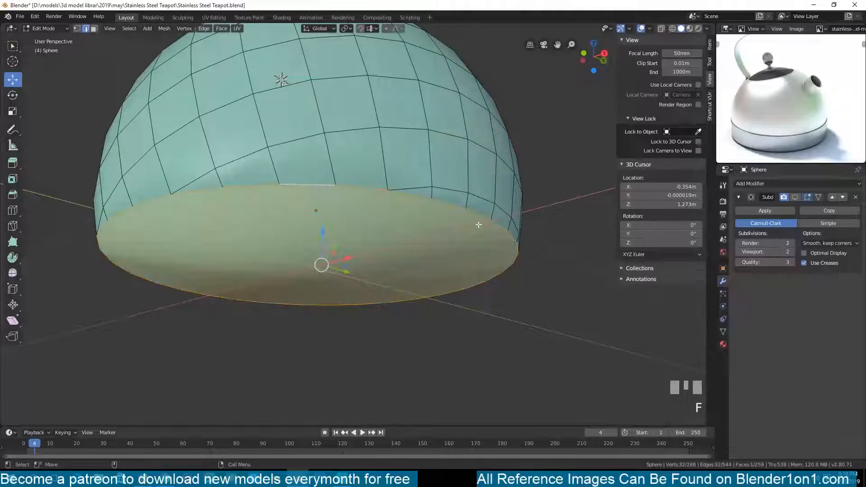
pyautogui.hotkey('ctrl', 'b')
pyautogui.click(526, 208)
# Step: Inset the bottom face, extrude it up into the body and scale it down to form a recess
pyautogui.press('3')
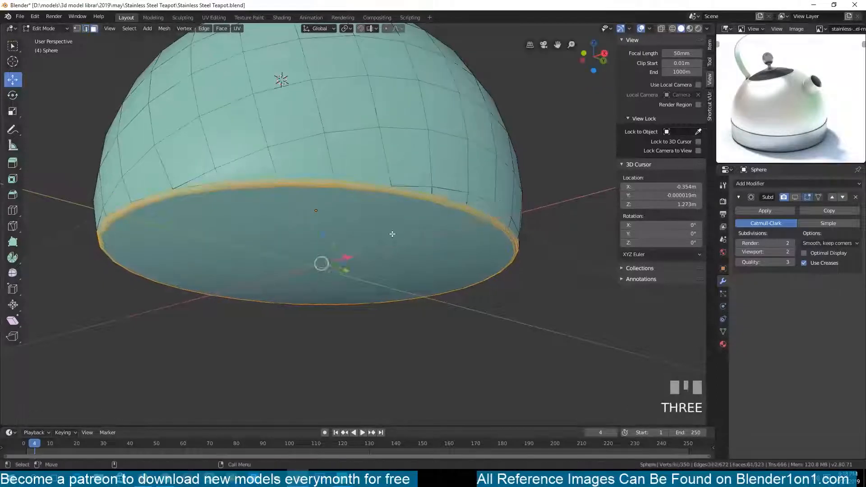
pyautogui.press('i')
pyautogui.click(479, 221)
pyautogui.hotkey('alt', 's')
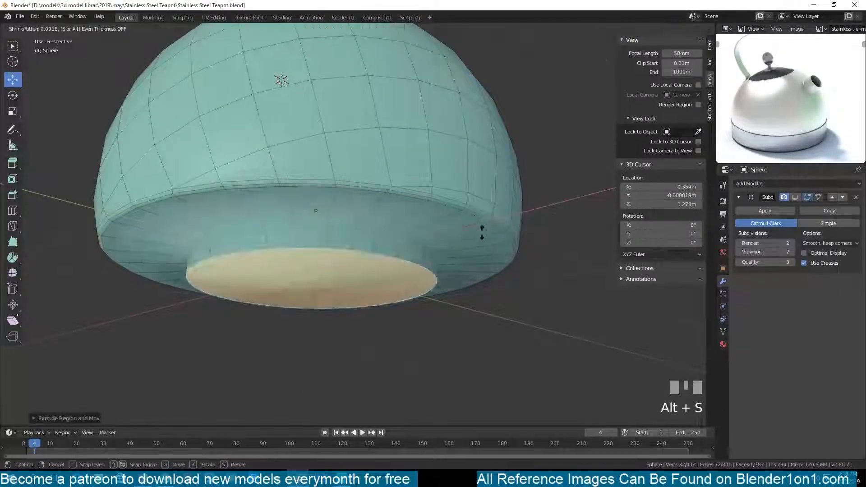
pyautogui.press('s')
pyautogui.click(440, 213)
# Step: Inset, extrude and scale the recess's central face repeatedly to form smaller stepped hollows
pyautogui.press('i')
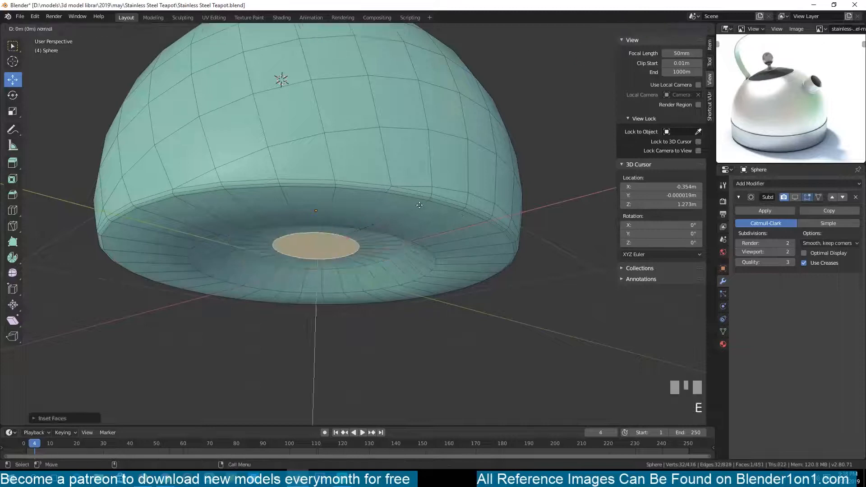
pyautogui.click(412, 223)
pyautogui.press('s')
pyautogui.click(418, 208)
pyautogui.press('i')
pyautogui.click(402, 217)
pyautogui.press('e')
pyautogui.click(400, 213)
# Step: Select the edge loops around the underside's stepped recess, bevel them and save the file
pyautogui.press('`')
pyautogui.press('2')
pyautogui.keyDown('alt'); pyautogui.click(376, 264); pyautogui.keyUp('alt')
pyautogui.scroll(3, 376, 299)
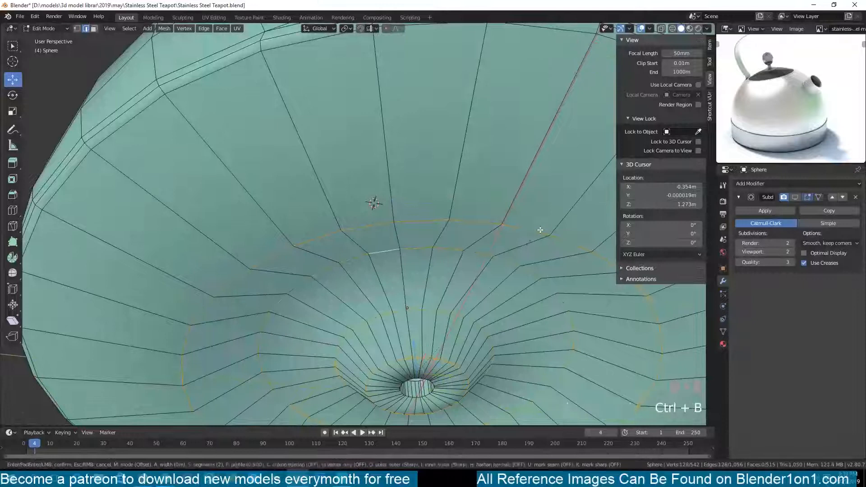
pyautogui.click(539, 230)
pyautogui.press('Tab')
pyautogui.scroll(-3, 466, 255)
pyautogui.press('`')
pyautogui.moveTo(502, 199); pyautogui.dragTo(217, 280, button='middle')
pyautogui.scroll(-4, 393, 240)
pyautogui.hotkey('ctrl', 's')
# Step: Unhide all objects and select the base band beneath the teapot body
pyautogui.press('`')
pyautogui.press('KP_3')
pyautogui.press('KP_1')
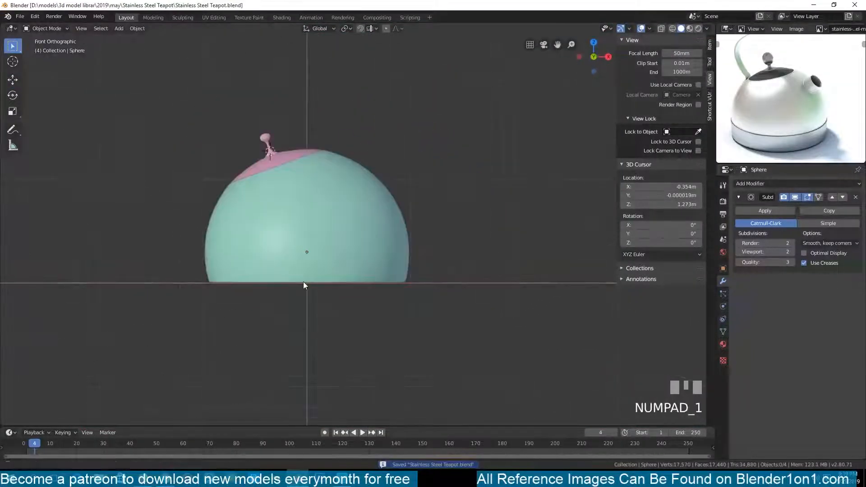
pyautogui.hotkey('alt', 'h')
pyautogui.press('`')
pyautogui.moveTo(320, 293); pyautogui.dragTo(310, 349, button='middle')
pyautogui.click(399, 295)
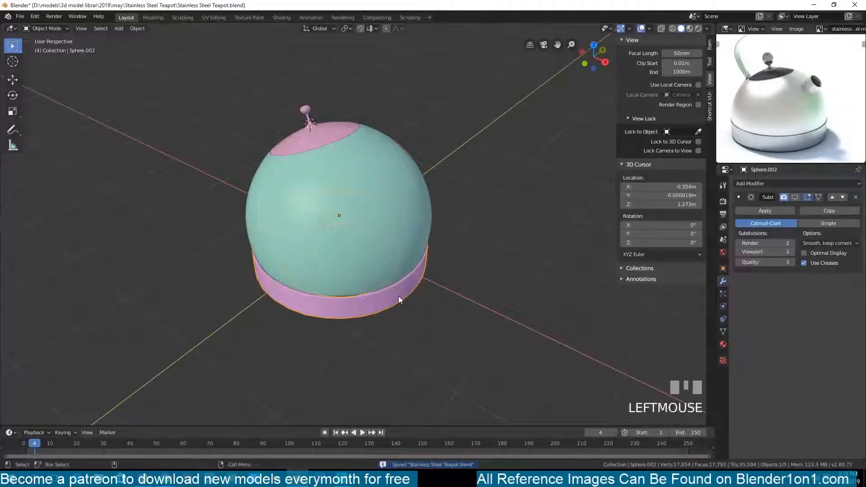
# Step: Isolate the base band, enter its mesh and select the inner edge loop at its open rim
pyautogui.hotkey('shift', 'h')
pyautogui.press('Tab')
pyautogui.scroll(4, 419, 275)
pyautogui.press('2')
pyautogui.moveTo(419, 275); pyautogui.dragTo(523, 293, button='middle')
pyautogui.keyDown('alt'); pyautogui.click(524, 278); pyautogui.keyUp('alt')
pyautogui.scroll(4, 252, 289)
pyautogui.keyDown('shift'); pyautogui.moveTo(252, 289); pyautogui.dragTo(479, 311, button='middle'); pyautogui.keyUp('shift')
pyautogui.press('`')
pyautogui.press('g')
pyautogui.press('z')
pyautogui.rightClick(481, 331)
pyautogui.hotkey('ctrl', 'z')
pyautogui.scroll(-2, 564, 344)
pyautogui.press('g')
pyautogui.rightClick(568, 339)
pyautogui.hotkey('ctrl', 'z')
# Step: Move the band's inner edge loop down along Z, then extrude it and scale it inward
pyautogui.press('g')
pyautogui.press('z')
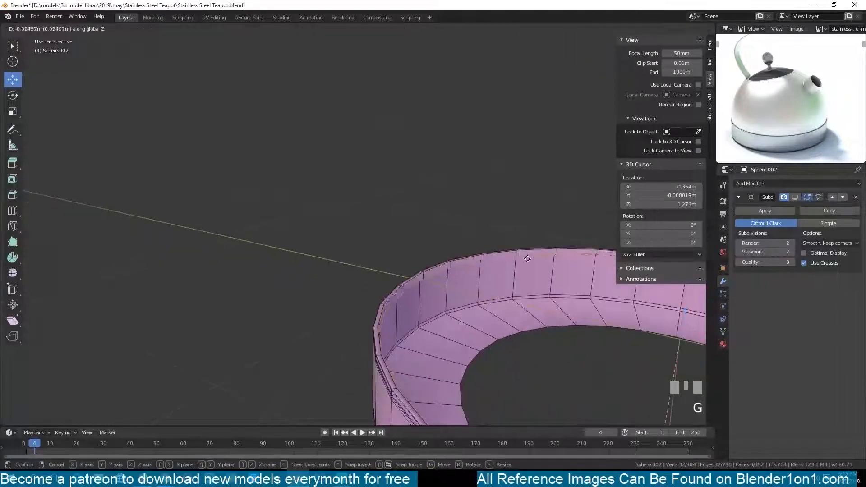
pyautogui.click(535, 273)
pyautogui.moveTo(535, 273); pyautogui.dragTo(576, 310, button='middle')
pyautogui.press('e')
pyautogui.rightClick(579, 314)
pyautogui.press('s')
pyautogui.click(574, 315)
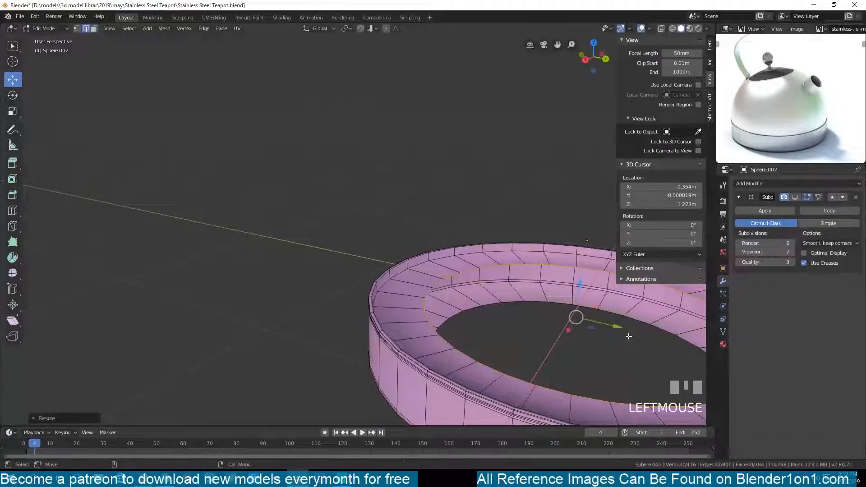
# Step: Extrude and scale the loop into a raised plateau, extrude and scale it again into a central hollow, and fill the hole
pyautogui.press('e')
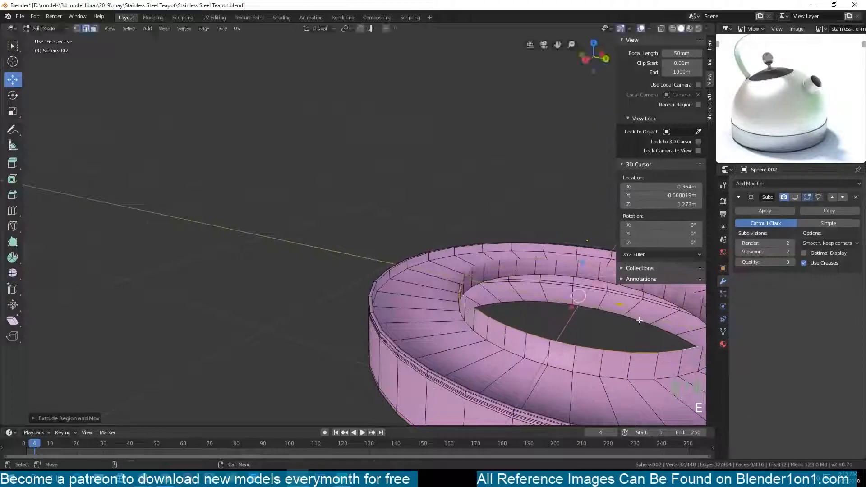
pyautogui.click(635, 328)
pyautogui.press('s')
pyautogui.press('e')
pyautogui.press('z')
pyautogui.click(617, 318)
pyautogui.press('s')
pyautogui.click(603, 314)
pyautogui.press('f')
# Step: Select the edge loops around the plateau and central hollow and bevel them with 2 segments
pyautogui.scroll(3, 603, 310)
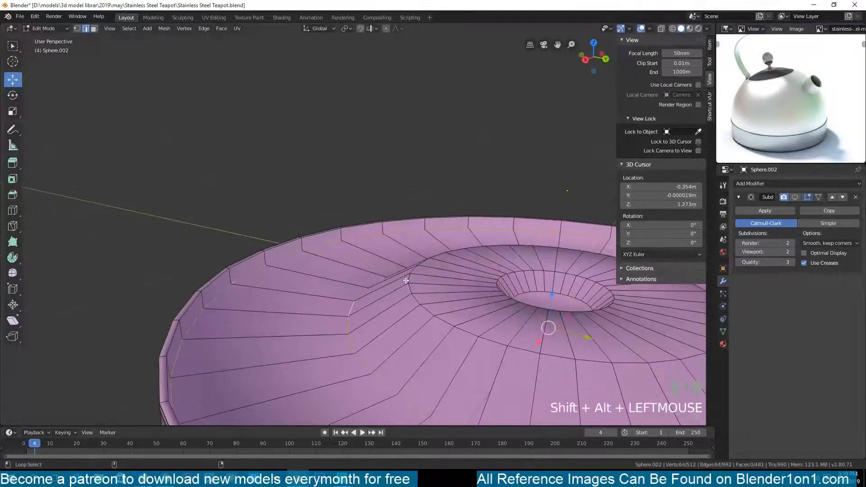
pyautogui.hotkey('ctrl', 'b')
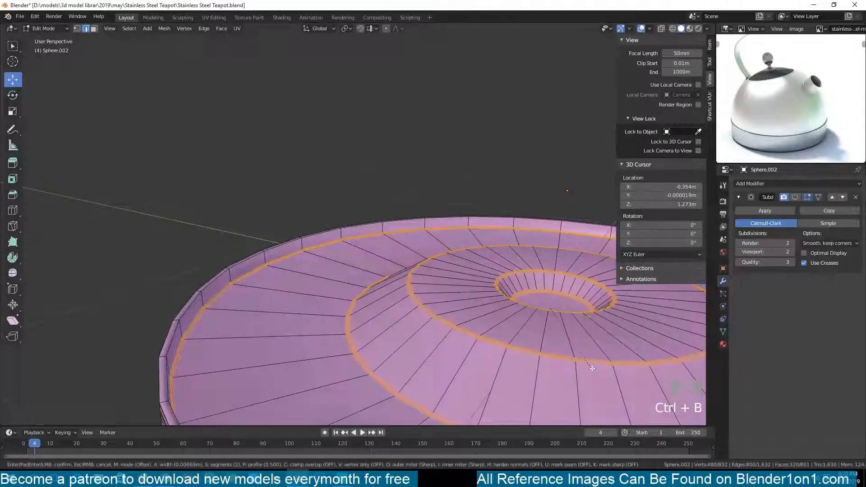
pyautogui.click(591, 367)
pyautogui.press('Tab')
pyautogui.press('Tab')
# Step: Add a loop cut around the base band
pyautogui.keyDown('alt'); pyautogui.click(185, 306); pyautogui.keyUp('alt')
pyautogui.press('`')
pyautogui.moveTo(318, 323); pyautogui.dragTo(182, 319, button='middle')
pyautogui.hotkey('ctrl', 'r')
pyautogui.click(109, 337)
pyautogui.click(107, 328)
# Step: Show the base band's Subdivision modifier in the viewport and save the file
pyautogui.press('Tab')
pyautogui.click(793, 197)
pyautogui.hotkey('ctrl', 's')
pyautogui.scroll(-3, 351, 265)
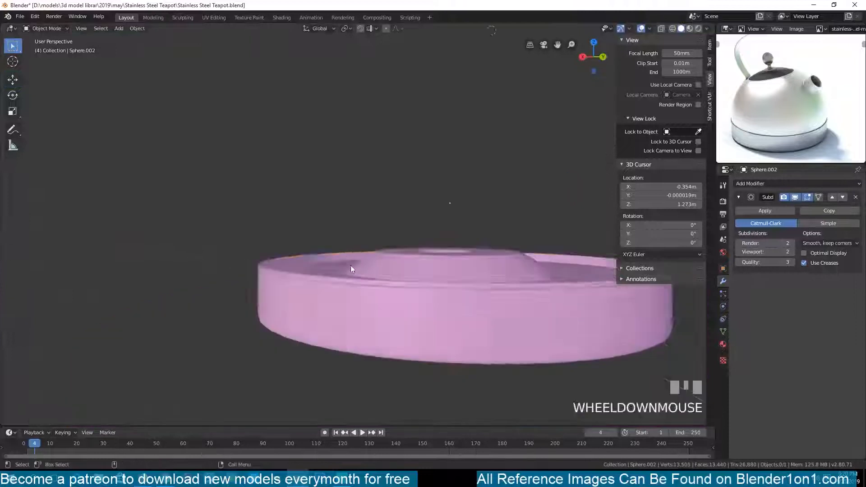
pyautogui.press('`')
pyautogui.moveTo(350, 265); pyautogui.dragTo(445, 272, button='middle')
pyautogui.scroll(-2, 433, 277)
# Step: Bring the rest of the teapot back into view around the base band and save the file
pyautogui.click(434, 277)
pyautogui.click(487, 205)
pyautogui.press('/')
pyautogui.scroll(-1, 359, 251)
pyautogui.press('KP_3')
pyautogui.scroll(1, 359, 252)
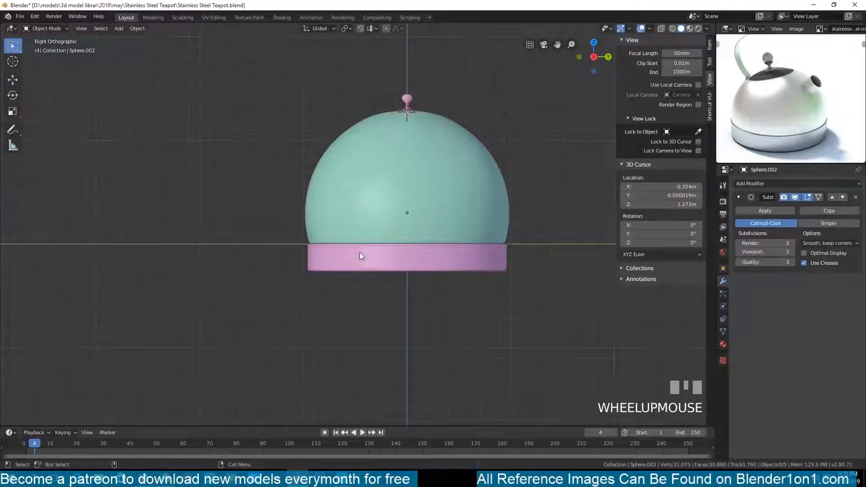
pyautogui.press('KP_1')
pyautogui.hotkey('ctrl', 's')
# Step: Select the teapot body and save the file
pyautogui.scroll(4, 385, 233)
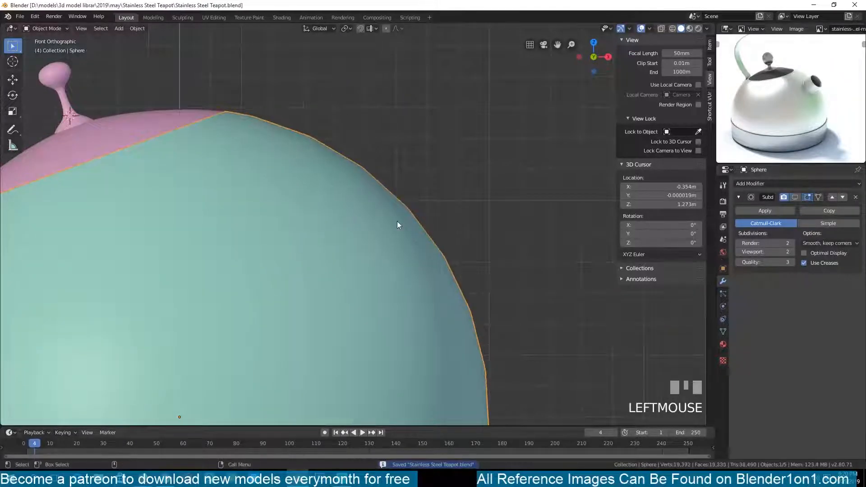
pyautogui.press('KP_7')
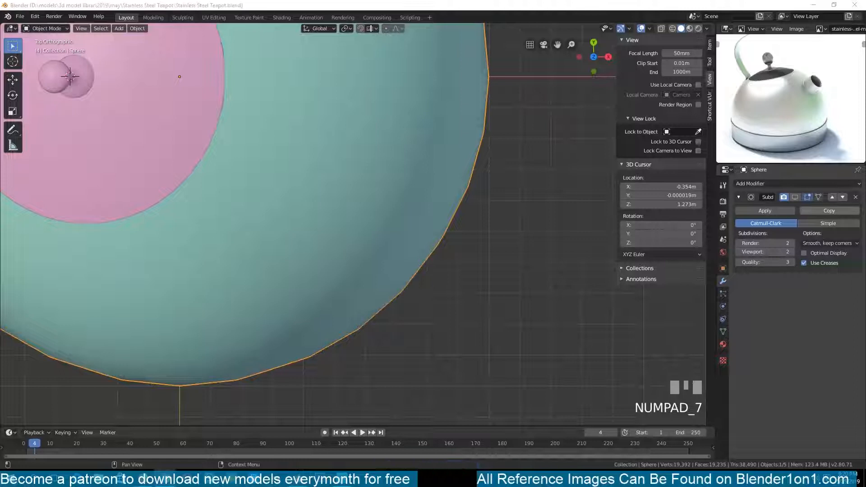
pyautogui.click(481, 141)
pyautogui.scroll(-2, 481, 142)
pyautogui.keyDown('shift'); pyautogui.moveTo(487, 118); pyautogui.dragTo(436, 184, button='middle'); pyautogui.keyUp('shift')
pyautogui.hotkey('ctrl', 's')
pyautogui.click(419, 189)
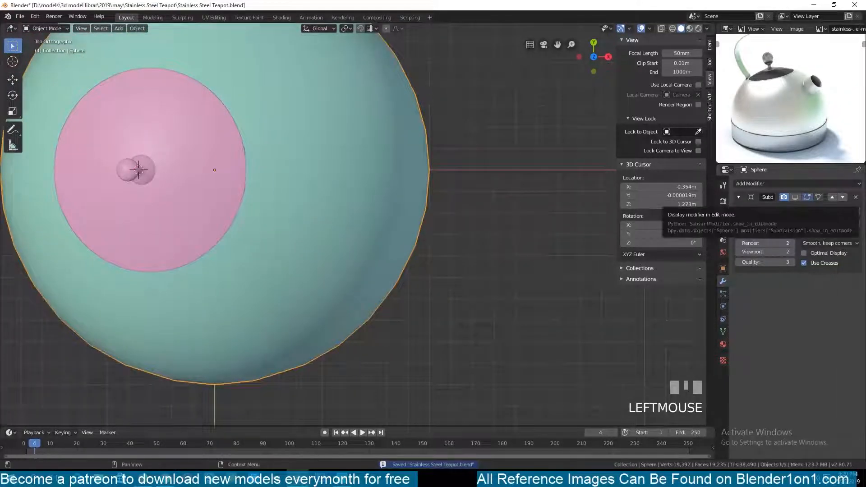
pyautogui.click(453, 169)
pyautogui.click(402, 196)
# Step: Select the body vertex where the spout should start, save the file and snap the 3D cursor to that vertex
pyautogui.press('KP_1')
pyautogui.press('Tab')
pyautogui.press('KP_7')
pyautogui.press('`')
pyautogui.click(370, 170)
pyautogui.press('KP_1')
pyautogui.hotkey('ctrl', 's')
pyautogui.hotkey('shift', 'a')
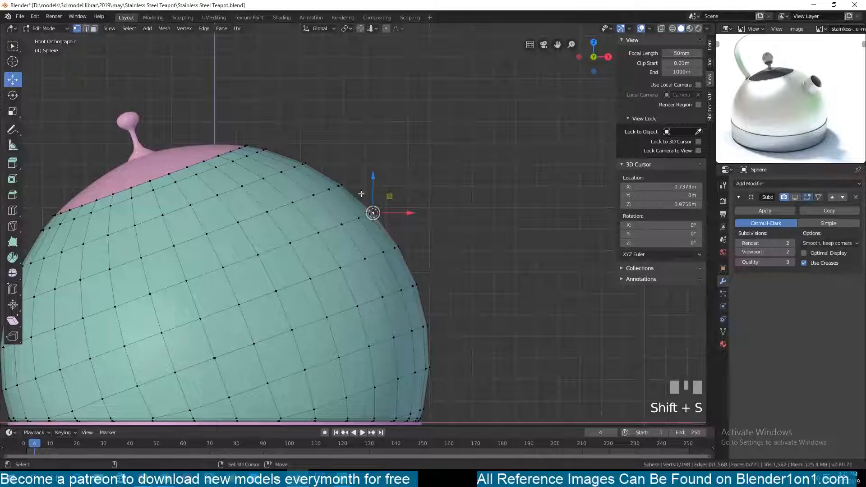
# Step: Add a mesh circle with 12 vertices at the 3D cursor
pyautogui.press('Tab')
pyautogui.hotkey('shift', 'a')
pyautogui.moveTo(361, 170)
pyautogui.click(428, 185)
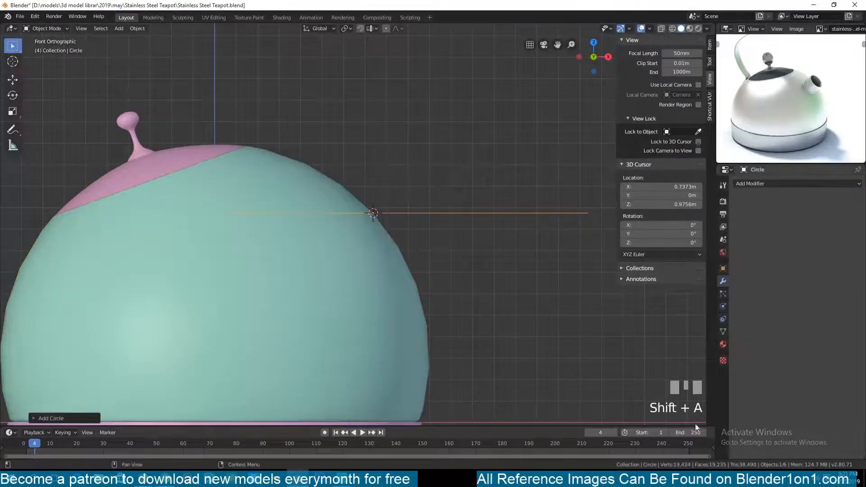
pyautogui.click(815, 477)
pyautogui.click(547, 351)
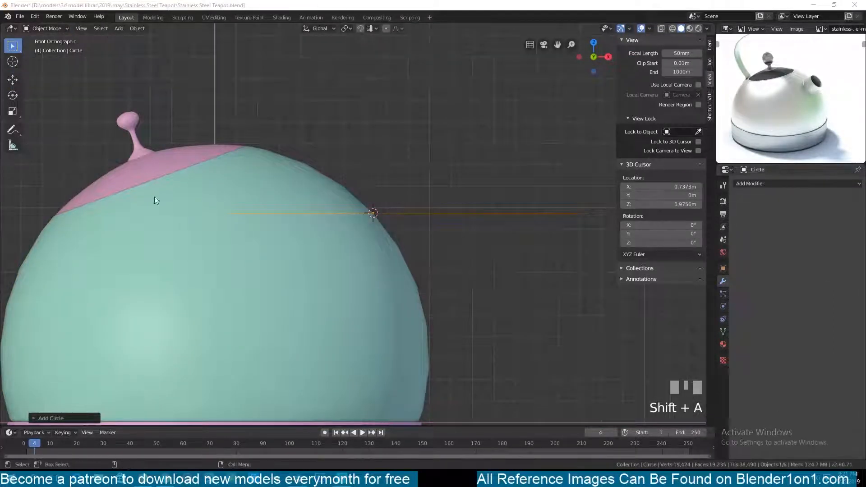
pyautogui.click(51, 418)
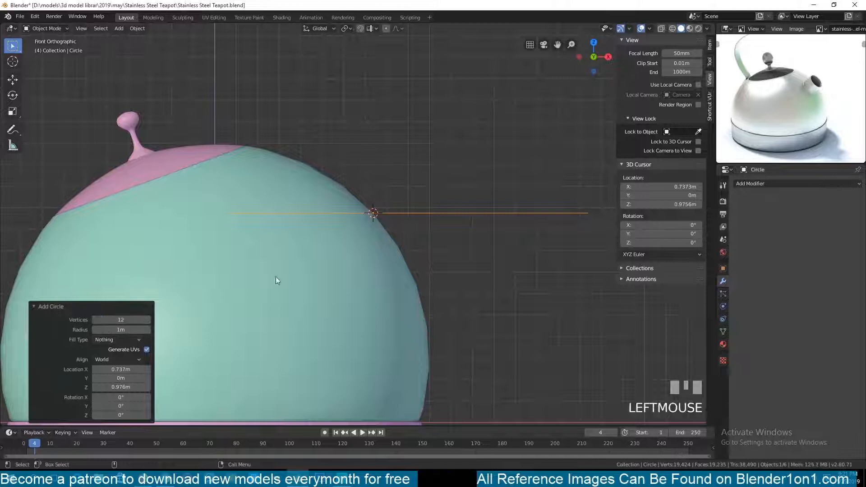
# Step: Scale the circle to about 0.127 and rotate it in front view to match the body's slope
pyautogui.press('KP_7')
pyautogui.press('s')
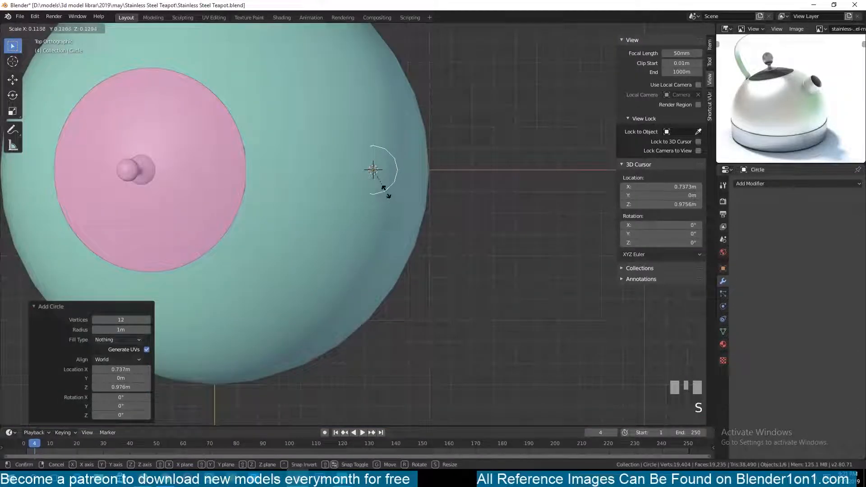
pyautogui.click(388, 194)
pyautogui.press('KP_1')
pyautogui.press('r')
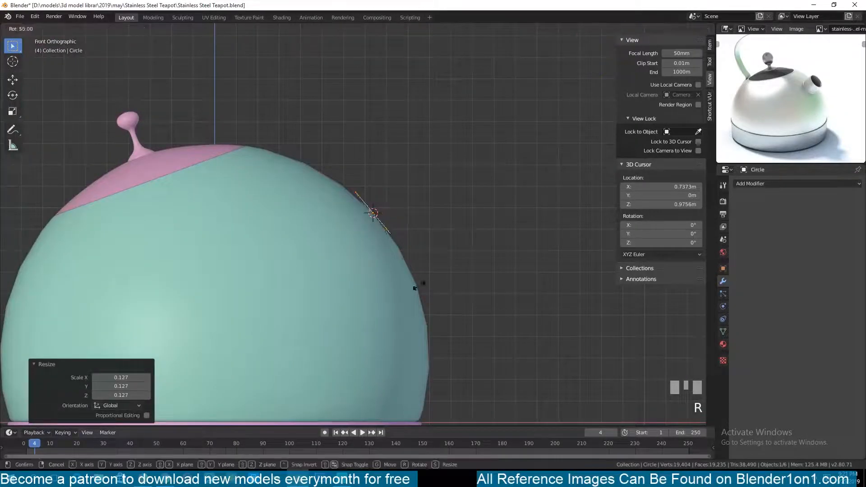
pyautogui.click(415, 287)
# Step: Extrude the circle outward along its own Z axis into a short spout tube and shade it smooth
pyautogui.press('Tab')
pyautogui.click(477, 199)
pyautogui.keyDown('alt'); pyautogui.click(380, 214); pyautogui.keyUp('alt')
pyautogui.press('g')
pyautogui.press('z')
pyautogui.press('z')
pyautogui.click(399, 206)
pyautogui.press('Tab')
pyautogui.rightClick(400, 206)
pyautogui.click(400, 205)
# Step: Select the rim at the spout tube's outer end and cap it with a face
pyautogui.press('`')
pyautogui.moveTo(395, 215); pyautogui.dragTo(316, 253, button='right')
pyautogui.click(458, 227)
pyautogui.press('Tab')
pyautogui.keyDown('alt'); pyautogui.click(467, 206); pyautogui.keyUp('alt')
pyautogui.press('g')
pyautogui.rightClick(467, 198)
pyautogui.press('f')
pyautogui.press('Tab')
# Step: Add a Boolean modifier to the teapot body, set to Union with the spout tube as its object
pyautogui.click(456, 266)
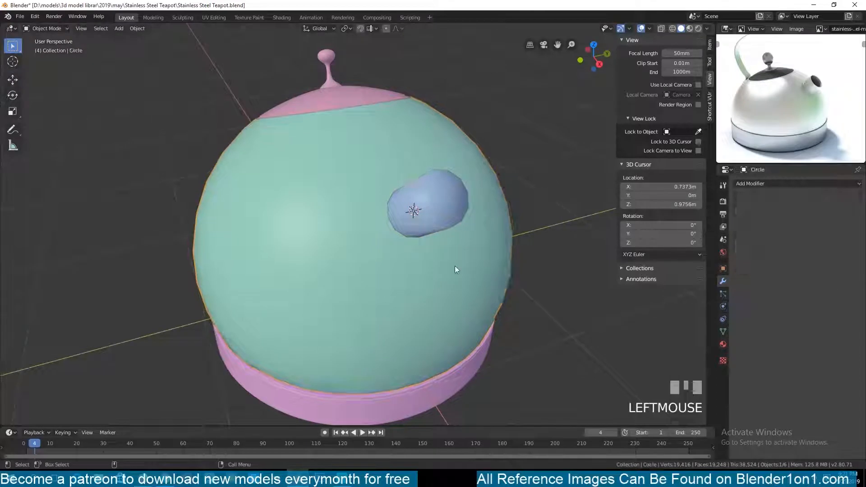
pyautogui.click(762, 183)
pyautogui.click(686, 220)
pyautogui.press('`')
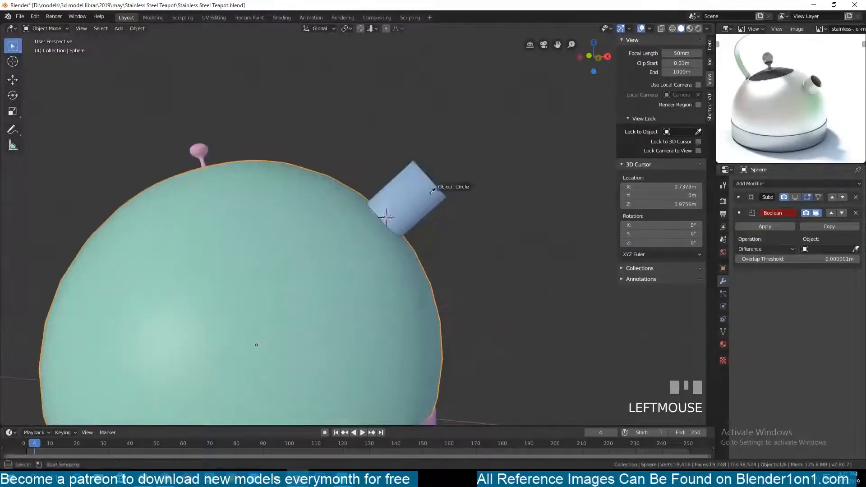
pyautogui.click(433, 191)
pyautogui.press('`')
pyautogui.click(754, 270)
# Step: Hide the separate spout tube and apply the Boolean modifier on the teapot body
pyautogui.hotkey('alt', 'a')
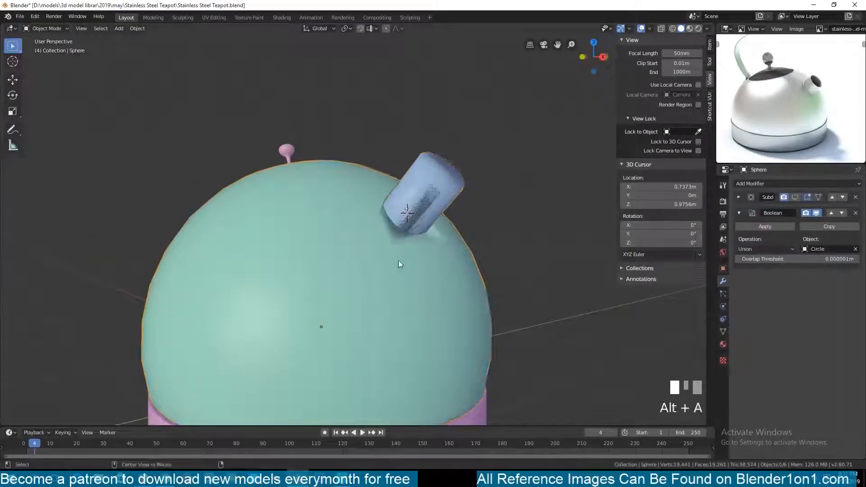
pyautogui.press('z')
pyautogui.click(423, 172)
pyautogui.press('h')
pyautogui.press('z')
pyautogui.click(424, 174)
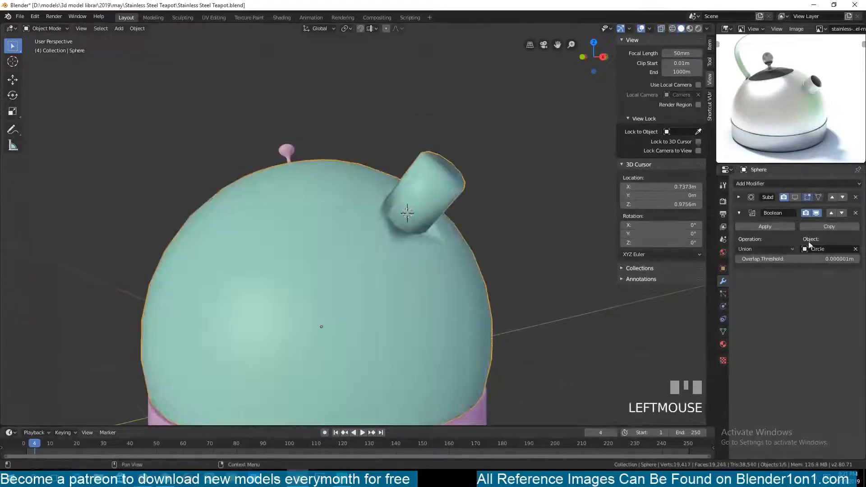
pyautogui.click(764, 226)
# Step: Merge two nearly coincident vertices of the body mesh beside the spout's base
pyautogui.press('Tab')
pyautogui.press('`')
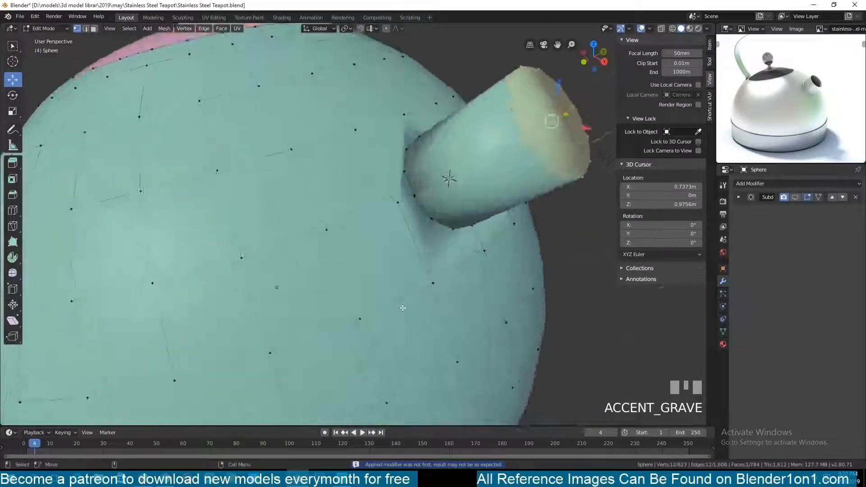
pyautogui.scroll(2, 353, 268)
pyautogui.click(346, 259)
pyautogui.keyDown('shift'); pyautogui.click(346, 263); pyautogui.keyUp('shift')
pyautogui.press('w')
pyautogui.keyDown('shift'); pyautogui.click(347, 265); pyautogui.keyUp('shift')
pyautogui.hotkey('alt', 'm')
pyautogui.click(343, 258)
# Step: Delete the cap face at the spout's outer end so the spout is open
pyautogui.press('KP_7')
pyautogui.click(413, 205)
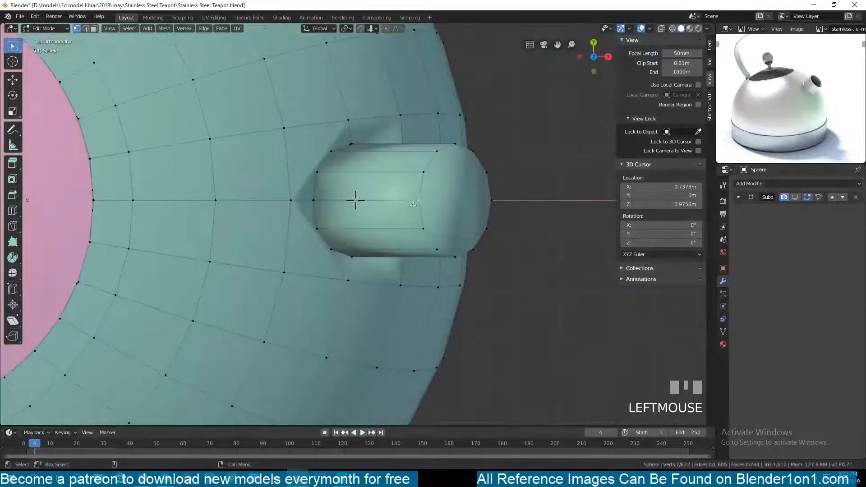
pyautogui.click(466, 200)
pyautogui.press('x')
pyautogui.click(462, 212)
pyautogui.hotkey('ctrl', 'z')
pyautogui.press('x')
pyautogui.click(454, 222)
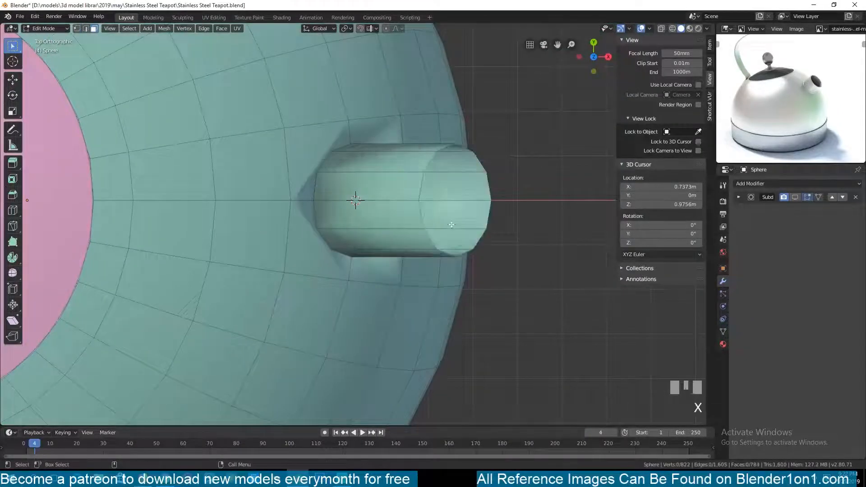
# Step: Box-select the negative-Y half of the body in wireframe top view and delete its vertices
pyautogui.scroll(-3, 433, 235)
pyautogui.press('1')
pyautogui.press('z')
pyautogui.click(315, 244)
pyautogui.hotkey('alt', 'a')
pyautogui.moveTo(126, 116)
pyautogui.mouseDown()
pyautogui.moveTo(499, 222)
pyautogui.moveTo(532, 257)
pyautogui.mouseUp()
pyautogui.press('x')
pyautogui.click(523, 236)
pyautogui.scroll(4, 225, 213)
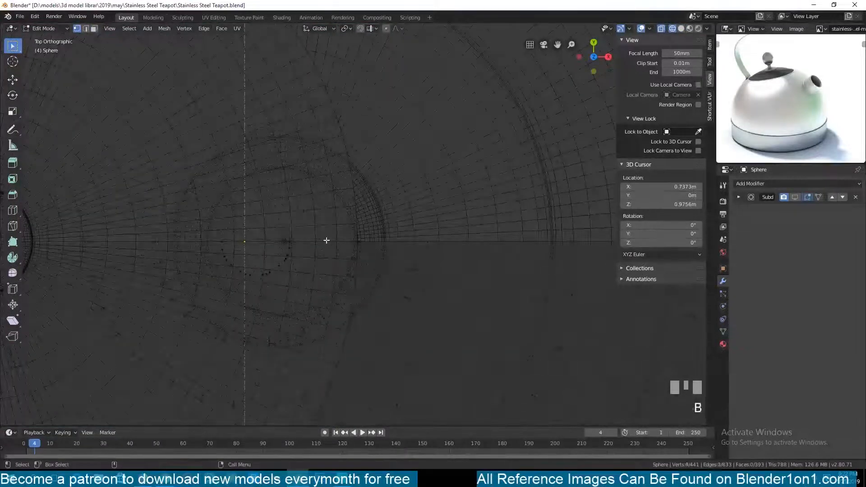
# Step: Delete the leftover selected vertices on the negative-Y side, return to solid shading and save the file
pyautogui.press('x')
pyautogui.click(327, 240)
pyautogui.press('z')
pyautogui.click(358, 241)
pyautogui.hotkey('ctrl', 's')
pyautogui.press('`')
pyautogui.moveTo(313, 232)
pyautogui.mouseDown(button='middle')
pyautogui.moveTo(309, 216)
pyautogui.moveTo(385, 324)
pyautogui.moveTo(333, 307)
pyautogui.moveTo(284, 225)
pyautogui.moveTo(298, 240)
pyautogui.moveTo(271, 217)
pyautogui.moveTo(333, 162)
pyautogui.moveTo(315, 113)
pyautogui.moveTo(288, 91)
pyautogui.moveTo(322, 233)
pyautogui.moveTo(429, 323)
pyautogui.moveTo(355, 237)
pyautogui.mouseUp(button='middle')
pyautogui.press('2')
pyautogui.press('`')
pyautogui.scroll(4, 356, 238)
pyautogui.keyDown('alt'); pyautogui.click(397, 283); pyautogui.keyUp('alt')
pyautogui.hotkey('ctrl', 'b')
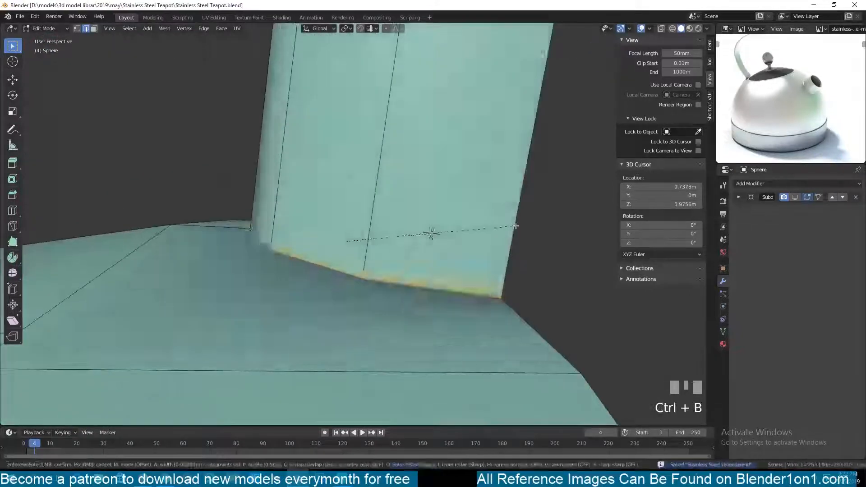
pyautogui.rightClick(515, 226)
pyautogui.press('a')
pyautogui.hotkey('alt', 'a')
# Step: Bevel the edge loop where the spout meets the body with two segments and shrink/fatten the resulting loop
pyautogui.keyDown('alt'); pyautogui.keyDown('shift'); pyautogui.click(388, 278); pyautogui.keyUp('shift'); pyautogui.keyUp('alt')
pyautogui.moveTo(389, 278); pyautogui.dragTo(384, 255, button='middle')
pyautogui.hotkey('ctrl', 'b')
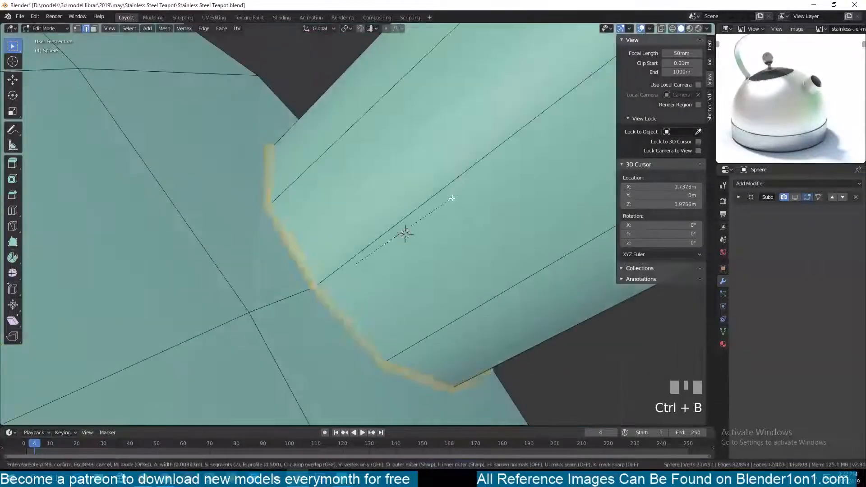
pyautogui.keyDown('alt'); pyautogui.click(456, 198); pyautogui.keyUp('alt')
pyautogui.hotkey('alt', 's')
pyautogui.click(416, 273)
# Step: Slide the beveled edge loops around the spout's base, the last one by a factor of 0.249
pyautogui.moveTo(417, 273); pyautogui.dragTo(353, 270, button='middle')
pyautogui.keyDown('alt'); pyautogui.click(353, 270); pyautogui.keyUp('alt')
pyautogui.press('g')
pyautogui.press('g')
pyautogui.click(345, 271)
pyautogui.keyDown('alt'); pyautogui.click(331, 269); pyautogui.keyUp('alt')
pyautogui.press('g')
pyautogui.press('g')
pyautogui.click(424, 223)
# Step: Bevel the loop at the spout's base again with two segments, slide a resulting loop and save the file
pyautogui.hotkey('ctrl', 'b')
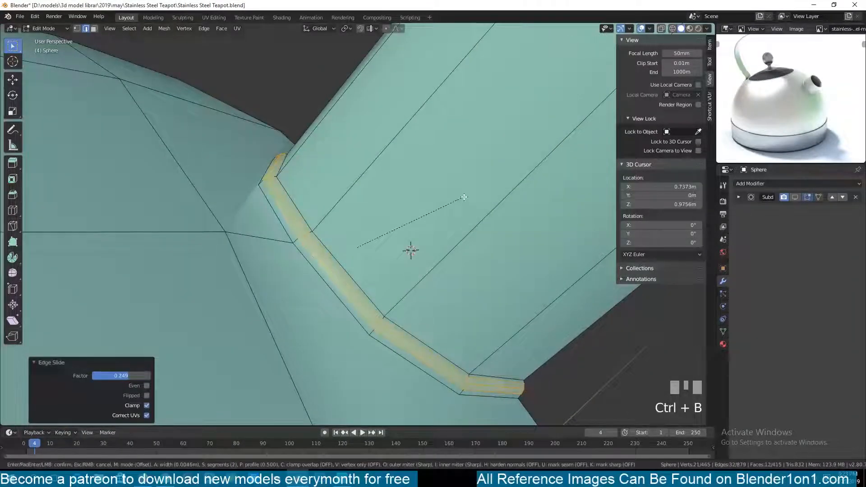
pyautogui.click(464, 197)
pyautogui.keyDown('alt'); pyautogui.click(367, 232); pyautogui.keyUp('alt')
pyautogui.press('g')
pyautogui.press('g')
pyautogui.click(370, 233)
pyautogui.press('`')
pyautogui.moveTo(371, 234); pyautogui.dragTo(380, 284, button='middle')
pyautogui.scroll(-5, 267, 302)
pyautogui.hotkey('ctrl', 's')
pyautogui.scroll(4, 380, 284)
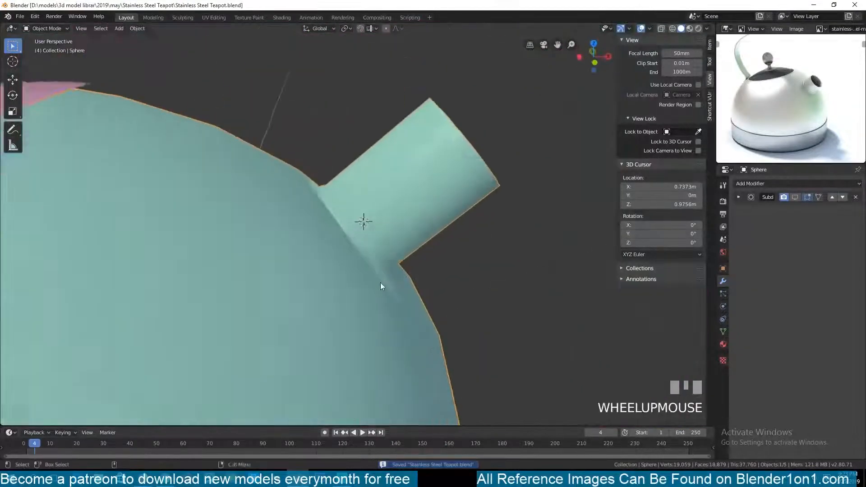
# Step: Add a Mirror modifier to the body, mirror only across Y and place it above the Subdivision modifier
pyautogui.press('`')
pyautogui.click(555, 199)
pyautogui.press('`')
pyautogui.click(752, 184)
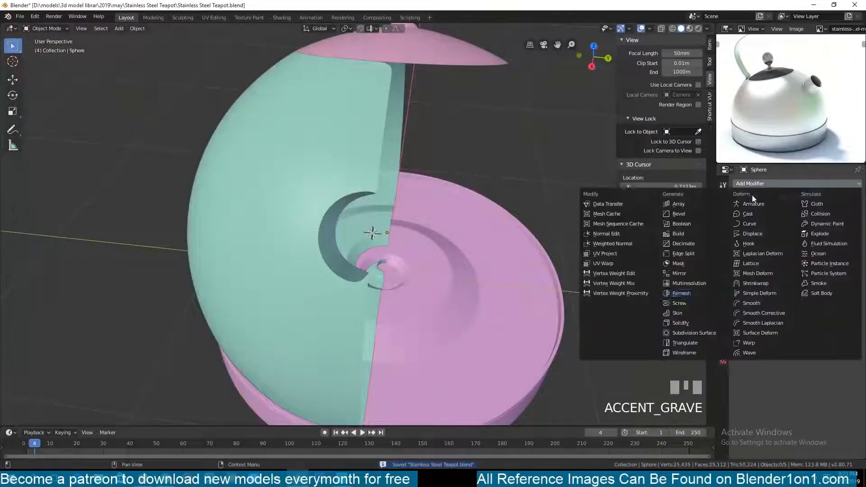
pyautogui.click(685, 275)
pyautogui.click(739, 257)
pyautogui.click(739, 247)
pyautogui.click(831, 211)
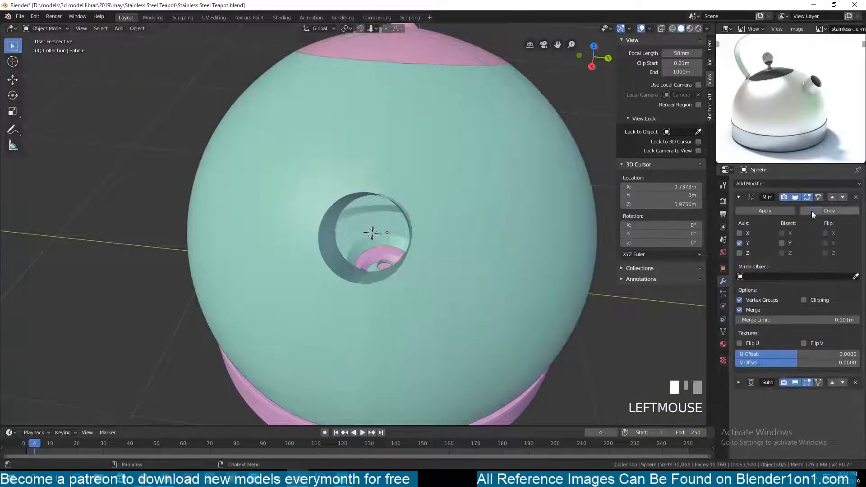
# Step: Save the file and recalculate the body mesh's normals to face outward
pyautogui.press('`')
pyautogui.scroll(3, 345, 236)
pyautogui.hotkey('ctrl', 's')
pyautogui.moveTo(438, 224); pyautogui.dragTo(353, 317, button='middle')
pyautogui.press('1')
pyautogui.press('a')
pyautogui.hotkey('shift', 'n')
pyautogui.press('1')
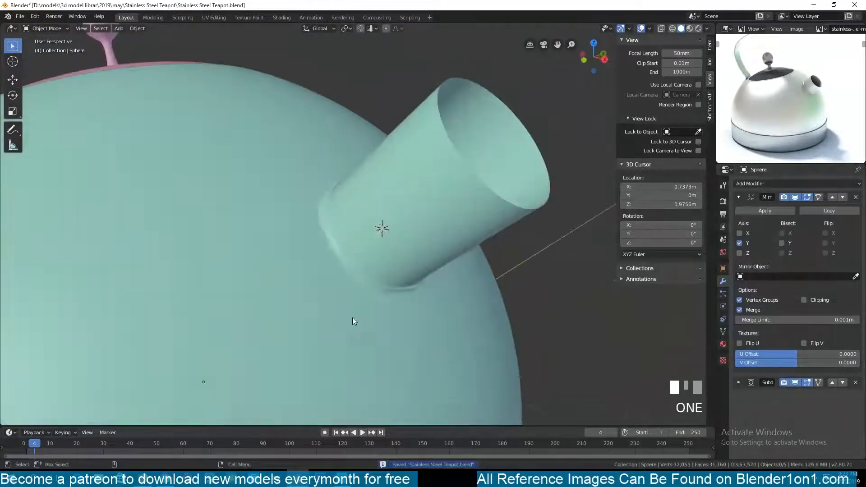
# Step: Turn off the Subdivision modifier's viewport display and open the body mesh for editing
pyautogui.click(738, 197)
pyautogui.click(738, 213)
pyautogui.click(794, 213)
pyautogui.press('Tab')
pyautogui.scroll(2, 309, 258)
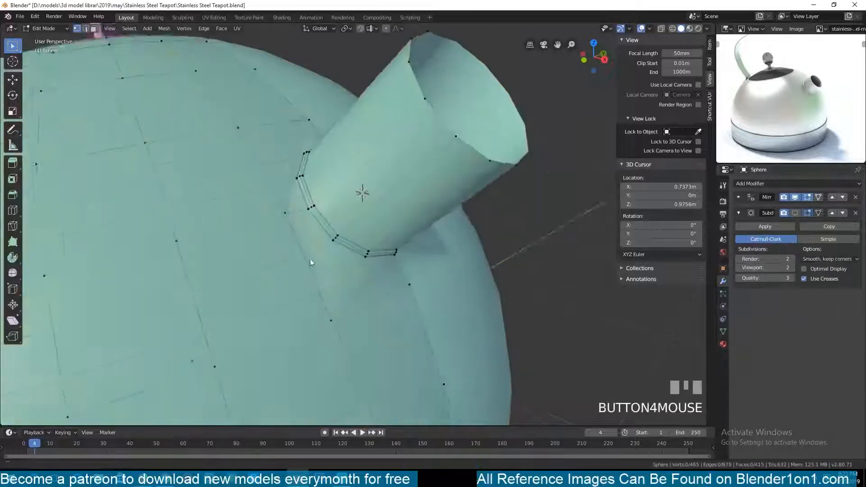
# Step: Connect vertices around the spout's base to the neighbouring body vertices with new edges
pyautogui.click(353, 242)
pyautogui.keyDown('shift'); pyautogui.click(324, 289); pyautogui.keyUp('shift')
pyautogui.press('`')
pyautogui.moveTo(323, 277); pyautogui.dragTo(280, 185, button='middle')
pyautogui.click(275, 177)
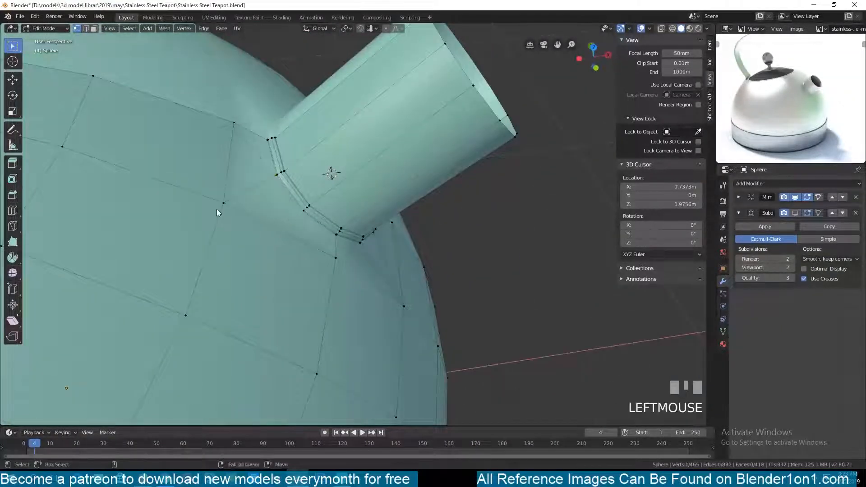
pyautogui.press('j')
# Step: Show the subdivision in the viewport to check the spout joint, and return to mesh editing
pyautogui.press('Tab')
pyautogui.click(794, 212)
pyautogui.hotkey('alt', 'a')
pyautogui.moveTo(461, 240); pyautogui.dragTo(393, 256, button='middle')
pyautogui.press('Tab')
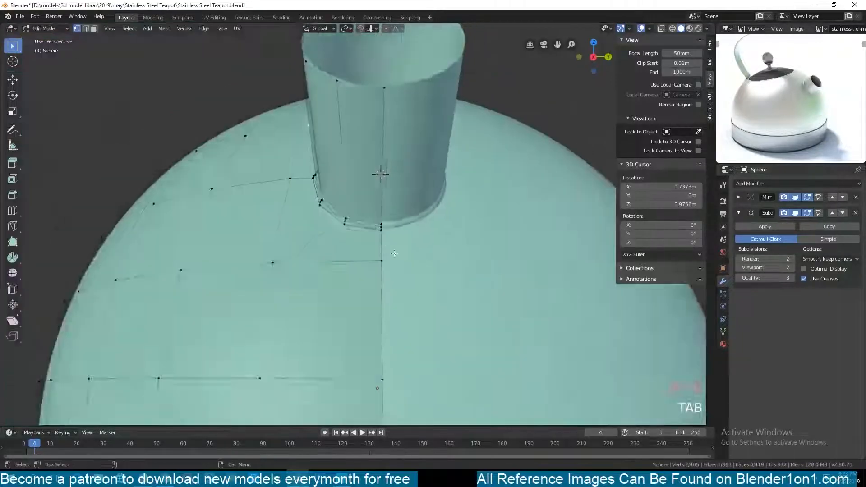
# Step: Enable clipping on the body's Mirror modifier and show the subdivision in the viewport again
pyautogui.press('2')
pyautogui.keyDown('alt'); pyautogui.click(397, 256); pyautogui.keyUp('alt')
pyautogui.click(738, 197)
pyautogui.press('Tab')
pyautogui.scroll(-5, 531, 260)
pyautogui.moveTo(532, 260); pyautogui.dragTo(604, 277, button='middle')
pyautogui.press('`')
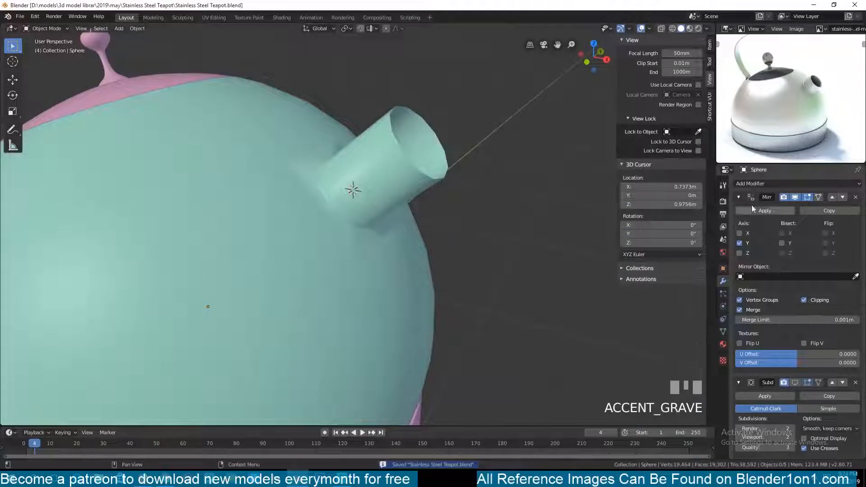
pyautogui.click(738, 197)
pyautogui.click(794, 213)
pyautogui.moveTo(509, 225); pyautogui.dragTo(426, 261, button='middle')
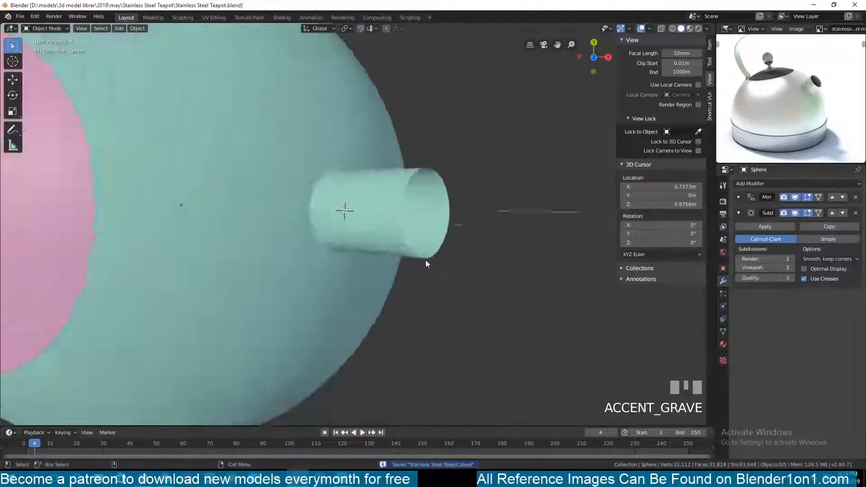
# Step: Slide an edge loop at the spout's base along the surface and save the file
pyautogui.press('Tab')
pyautogui.scroll(6, 272, 234)
pyautogui.keyDown('shift'); pyautogui.moveTo(272, 234); pyautogui.dragTo(401, 307, button='middle'); pyautogui.keyUp('shift')
pyautogui.moveTo(331, 256); pyautogui.dragTo(393, 252, button='middle')
pyautogui.keyDown('alt'); pyautogui.click(367, 176); pyautogui.keyUp('alt')
pyautogui.press('g')
pyautogui.press('g')
pyautogui.click(344, 215)
pyautogui.press('Tab')
pyautogui.scroll(-8, 338, 230)
pyautogui.moveTo(338, 230); pyautogui.dragTo(414, 241, button='middle')
pyautogui.hotkey('ctrl', 's')
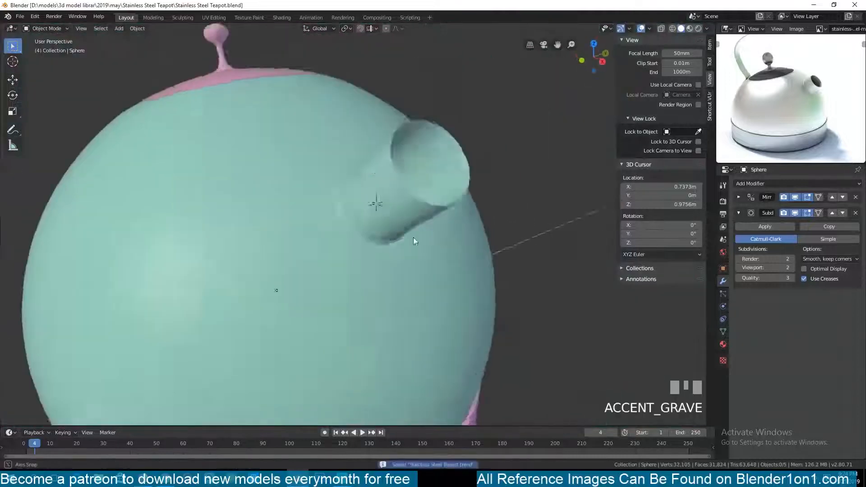
# Step: Select the spout's open end loop in front view and create a custom transform orientation from it
pyautogui.press('Tab')
pyautogui.press('KP_1')
pyautogui.press('1')
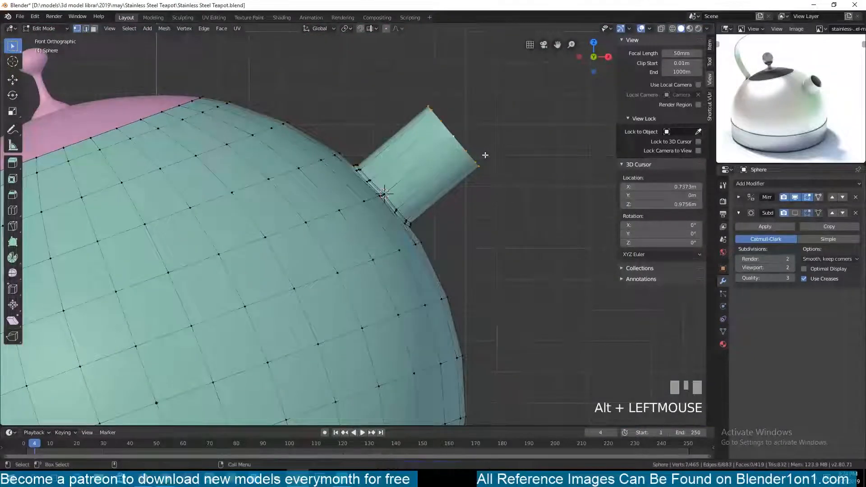
pyautogui.press('g')
pyautogui.press('g')
pyautogui.click(475, 158)
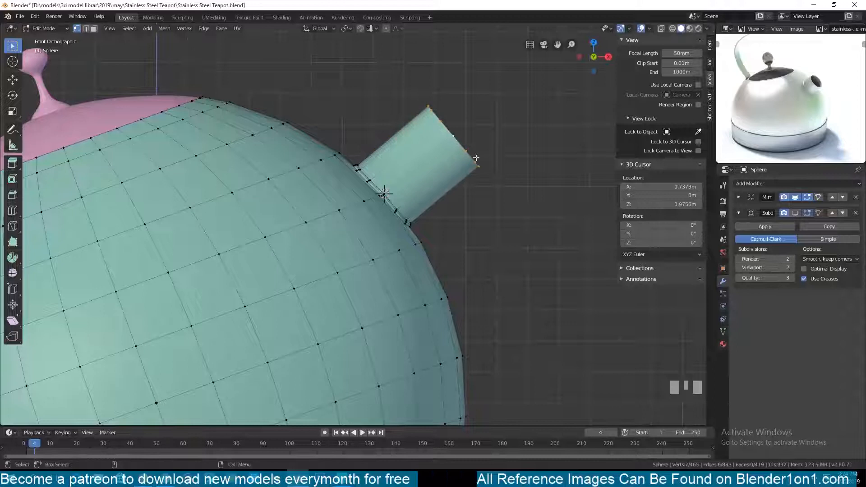
pyautogui.click(319, 28)
pyautogui.click(361, 40)
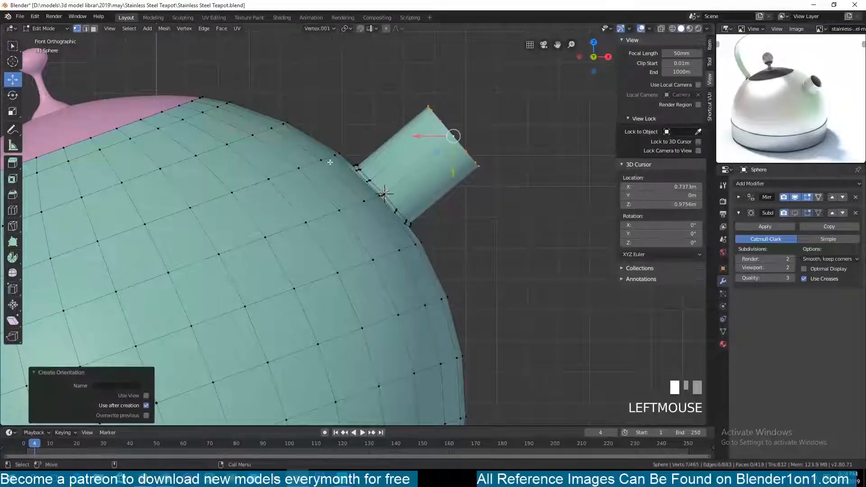
# Step: Apply the Mirror modifier on the teapot body and save the file
pyautogui.press('`')
pyautogui.press('Tab')
pyautogui.click(739, 197)
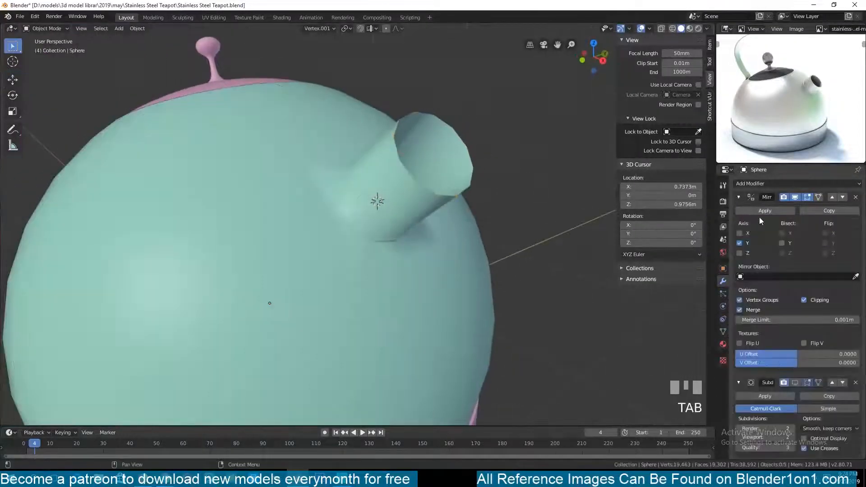
pyautogui.click(762, 211)
pyautogui.hotkey('ctrl', 's')
# Step: Fill the spout's open end with a face and create a transform orientation from that face
pyautogui.press('Tab')
pyautogui.press('f')
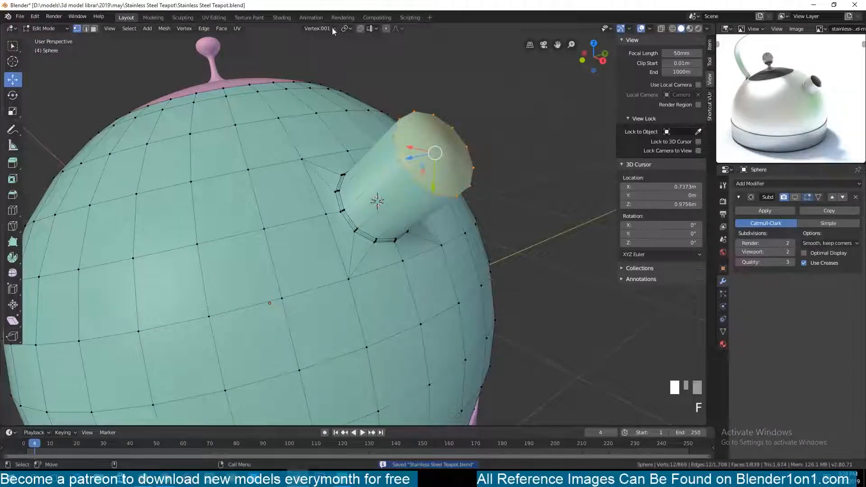
pyautogui.click(331, 28)
pyautogui.click(345, 114)
pyautogui.click(358, 56)
# Step: Move the cap face back along the spout's axis to shorten the spout, and delete the cap face
pyautogui.press('KP_1')
pyautogui.moveTo(434, 151); pyautogui.dragTo(447, 138)
pyautogui.press('x')
pyautogui.click(442, 158)
pyautogui.press('Tab')
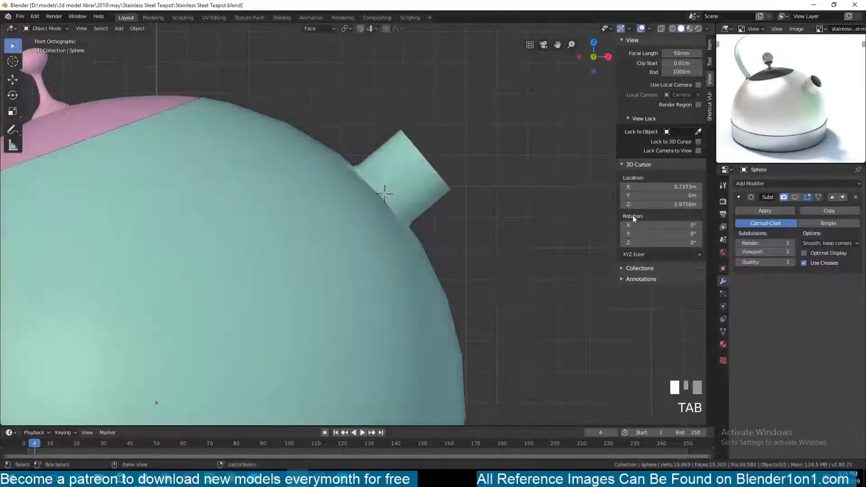
# Step: Turn the subdivision's viewport display back on, save the file and view the teapot from the front
pyautogui.click(794, 197)
pyautogui.hotkey('ctrl', 's')
pyautogui.scroll(-2, 411, 237)
pyautogui.moveTo(411, 234); pyautogui.dragTo(388, 295, button='middle')
pyautogui.press('KP_1')
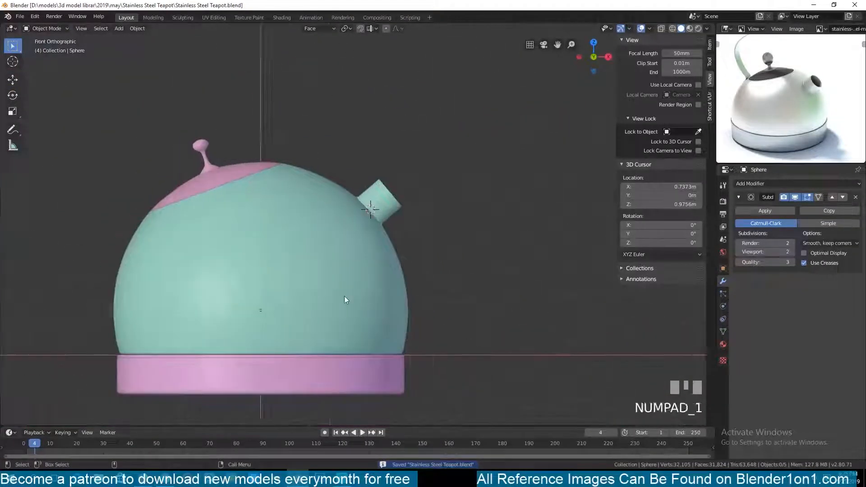
# Step: Duplicate four body faces just behind the lid and separate them into their own object for the handle
pyautogui.scroll(5, 380, 294)
pyautogui.press('Tab')
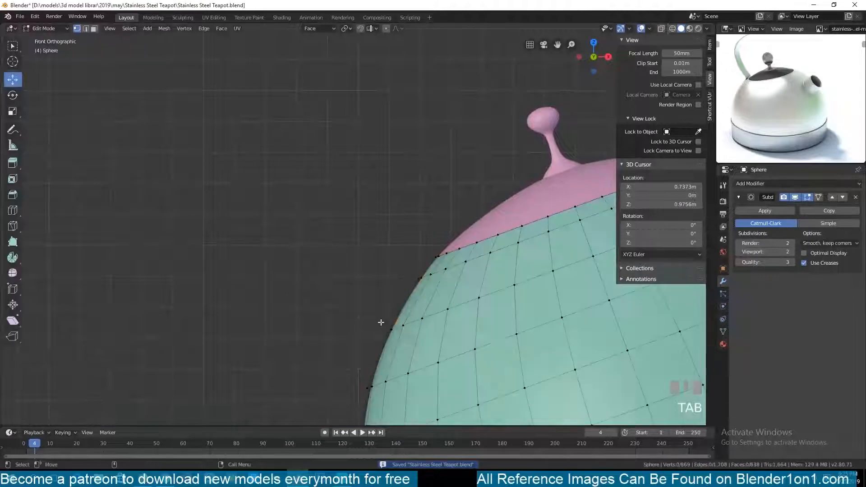
pyautogui.press('`')
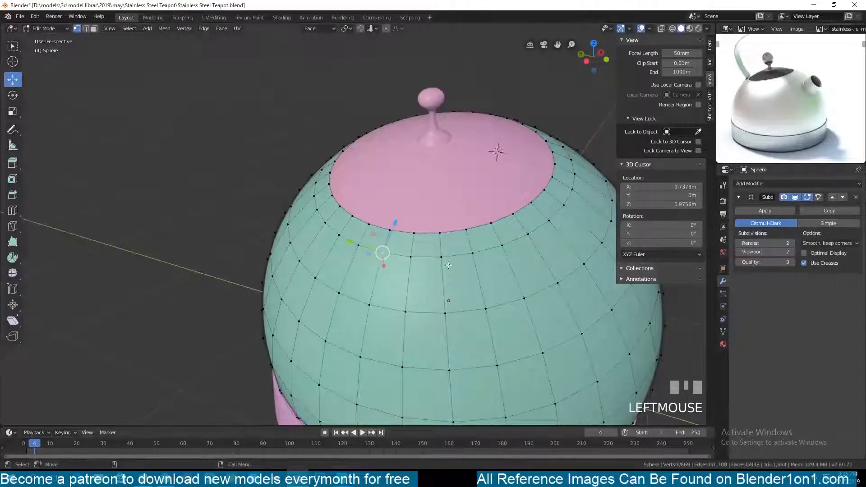
pyautogui.press('KP_1')
pyautogui.press('`')
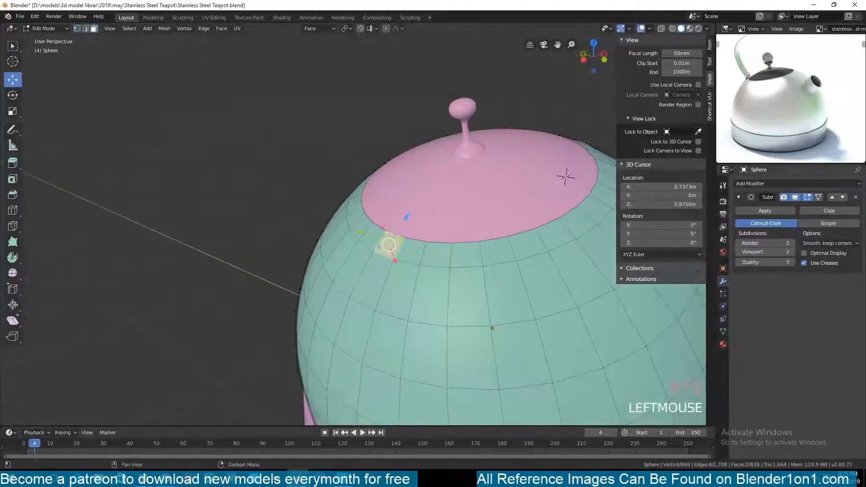
pyautogui.press('KP_1')
pyautogui.click(468, 275)
pyautogui.press('p')
pyautogui.click(468, 276)
pyautogui.press('Tab')
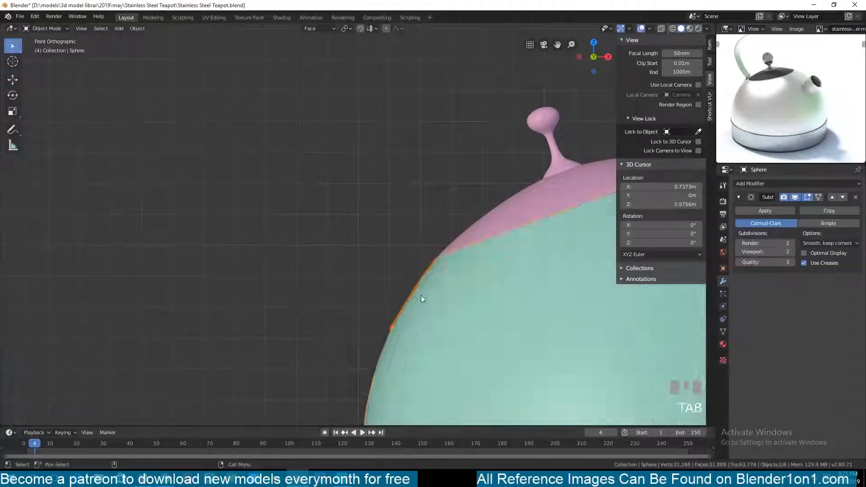
# Step: Select the upper edges of the separated patch and place the 3D cursor at about X -0.135 m, Z 1.004 m
pyautogui.moveTo(422, 297); pyautogui.dragTo(473, 321, button='middle')
pyautogui.click(421, 264)
pyautogui.press('Tab')
pyautogui.press('KP_3')
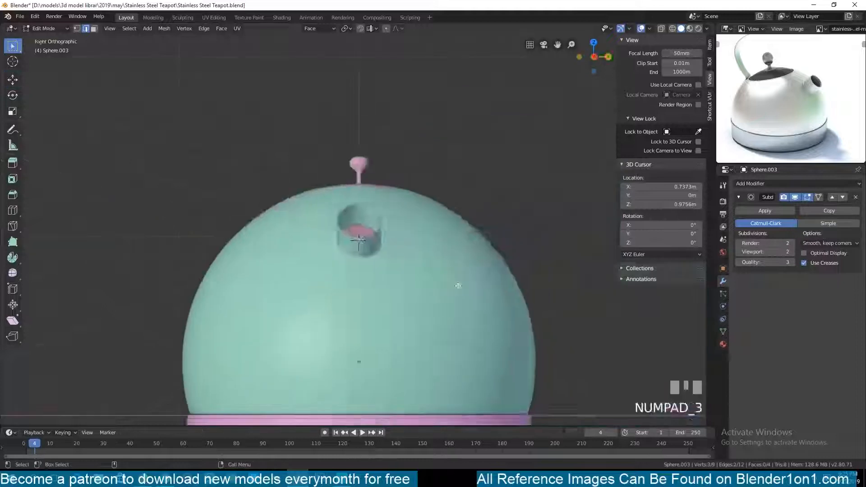
pyautogui.press('KP_1')
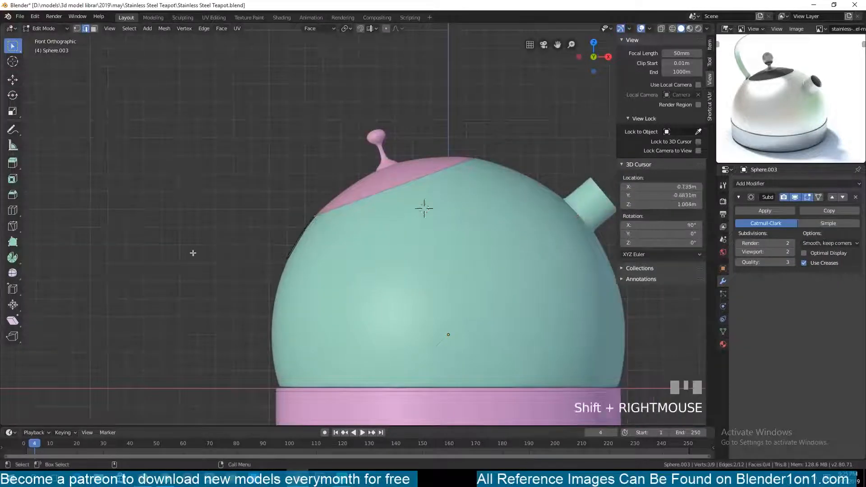
# Step: Set the transform orientation to Global and try spinning the patch's upper edges around the 3D cursor in 9 steps
pyautogui.moveTo(325, 97); pyautogui.dragTo(438, 180)
pyautogui.keyDown('shift'); pyautogui.moveTo(438, 180); pyautogui.dragTo(363, 236, button='middle'); pyautogui.keyUp('shift')
pyautogui.click(319, 29)
pyautogui.click(318, 57)
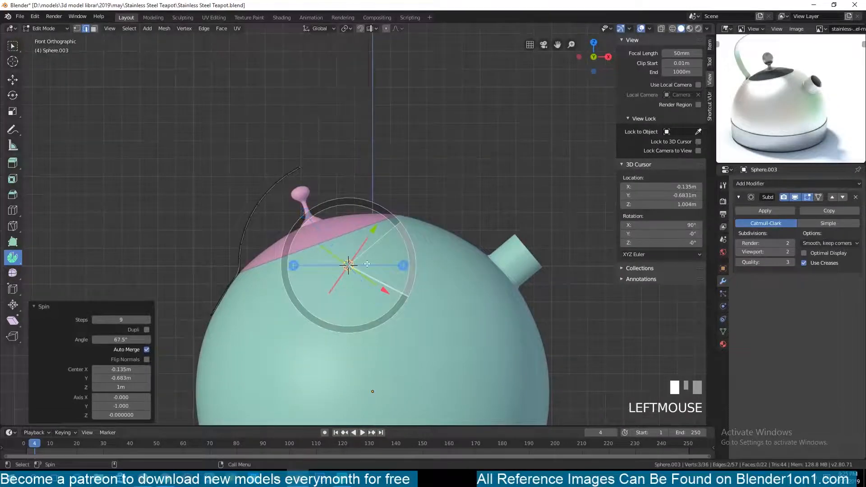
pyautogui.hotkey('ctrl', 'z')
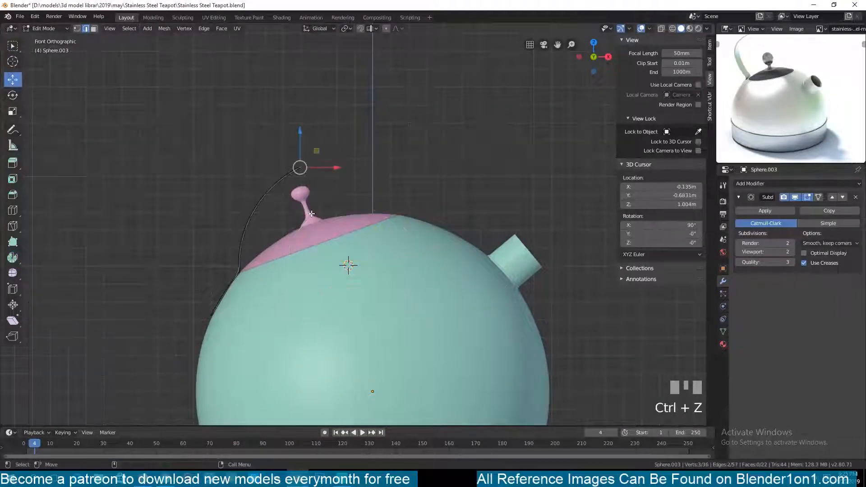
# Step: Spin the patch's upper edges 138° in 9 steps and raise the spin centre so the arc passes above the knob
pyautogui.press('`')
pyautogui.moveTo(47, 258); pyautogui.dragTo(327, 331, button='middle')
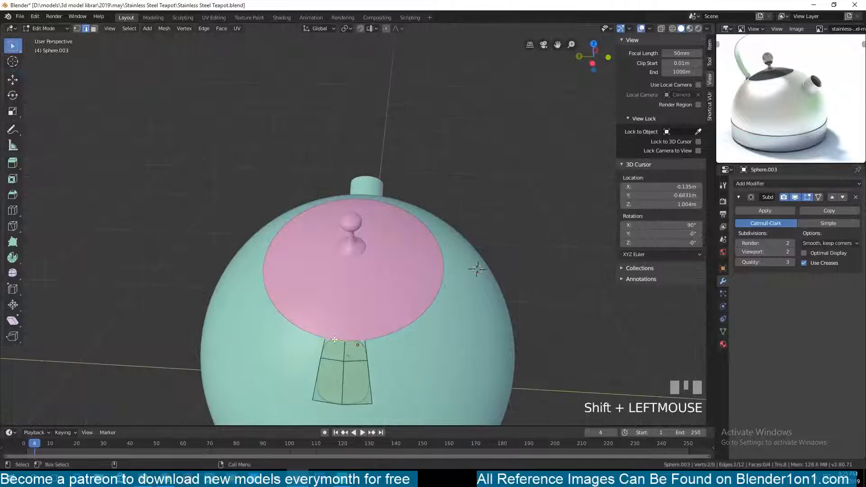
pyautogui.press('KP_3')
pyautogui.press('KP_1')
pyautogui.moveTo(206, 188); pyautogui.dragTo(585, 214)
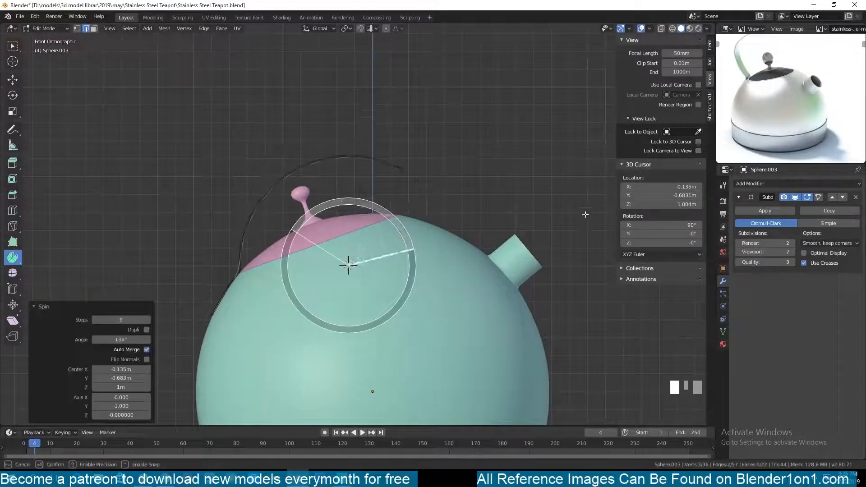
pyautogui.moveTo(349, 220); pyautogui.dragTo(351, 151)
# Step: Extend the handle's free end by one segment and move that end by -0.0151 m in X and 0.101 m in Z
pyautogui.scroll(-2, 709, 99)
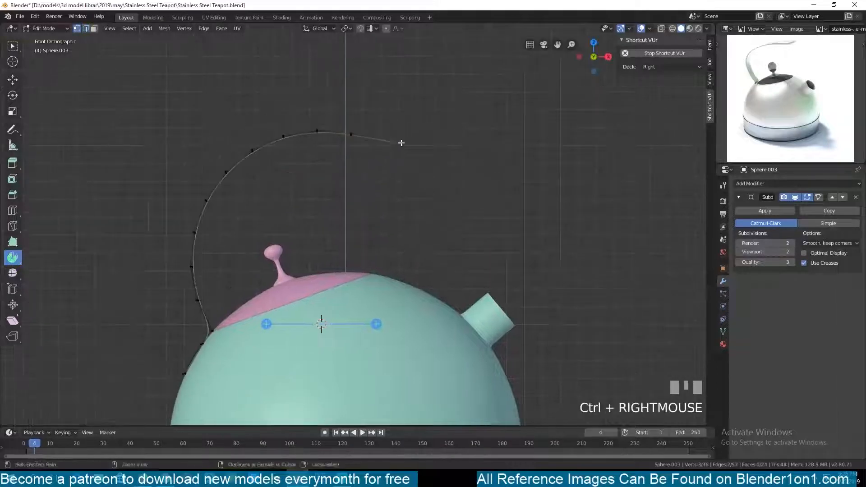
pyautogui.press('g')
pyautogui.click(406, 126)
# Step: Narrow the middle of the handle strap along Y, using smooth proportional editing on one of its cross edges
pyautogui.press('KP_7')
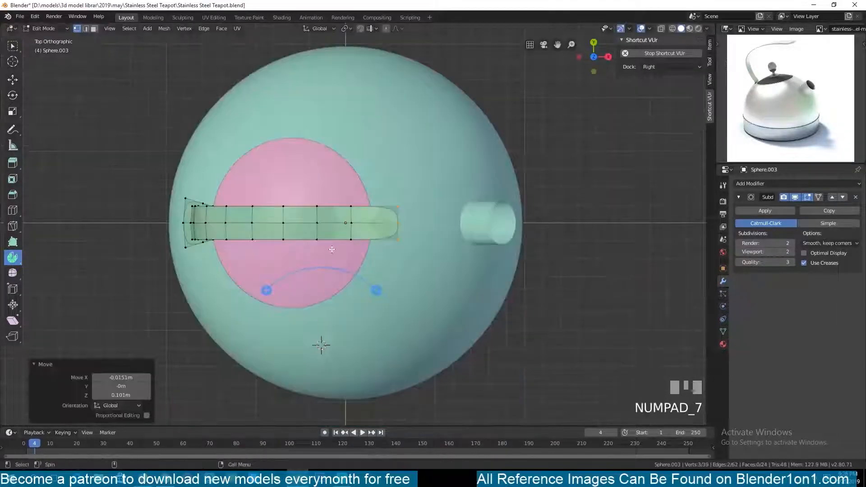
pyautogui.press('o')
pyautogui.press('`')
pyautogui.moveTo(204, 218); pyautogui.dragTo(308, 209, button='middle')
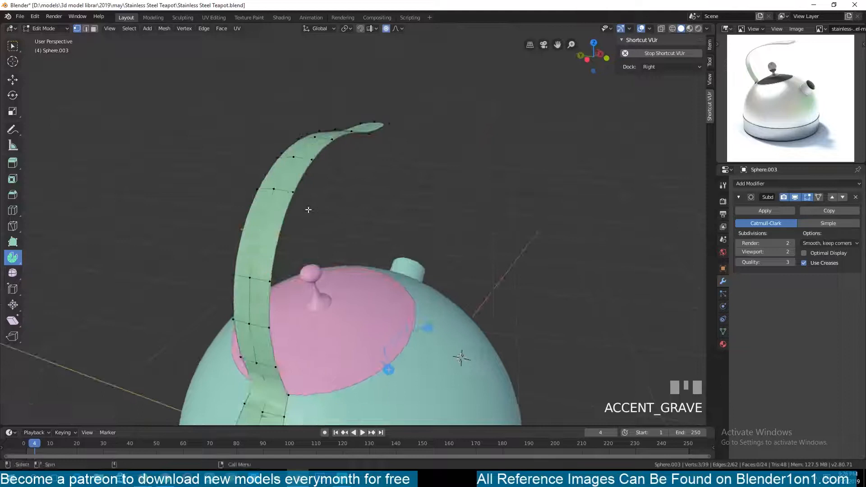
pyautogui.click(397, 28)
pyautogui.press('s')
pyautogui.press('y')
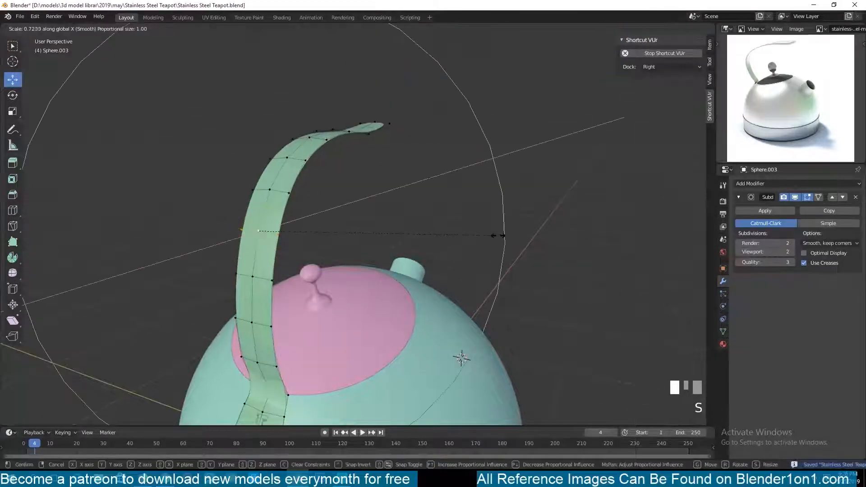
pyautogui.click(362, 234)
# Step: Select the handle's lengthwise centre edge loop and shrink/fatten it with proportional editing off so the strap bows across its width
pyautogui.press('`')
pyautogui.moveTo(362, 235); pyautogui.dragTo(414, 183, button='middle')
pyautogui.hotkey('alt', 'a')
pyautogui.hotkey('alt', 's')
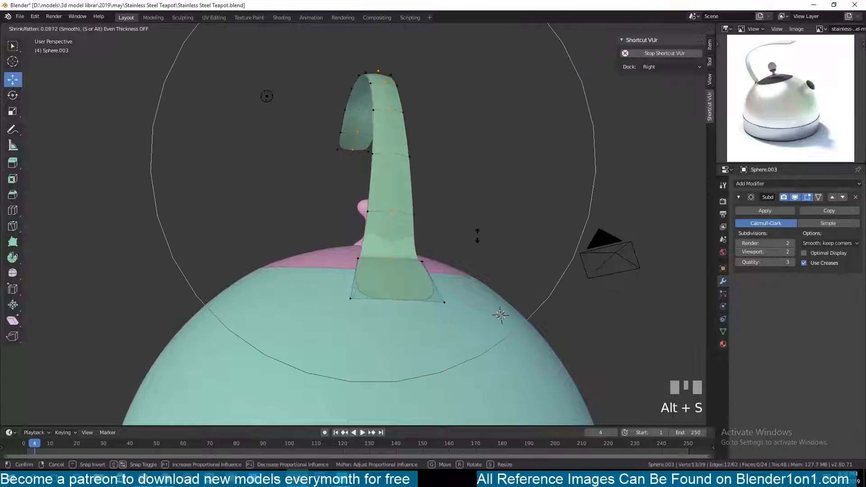
pyautogui.rightClick(478, 236)
pyautogui.press('o')
pyautogui.hotkey('alt', 's')
pyautogui.click(503, 228)
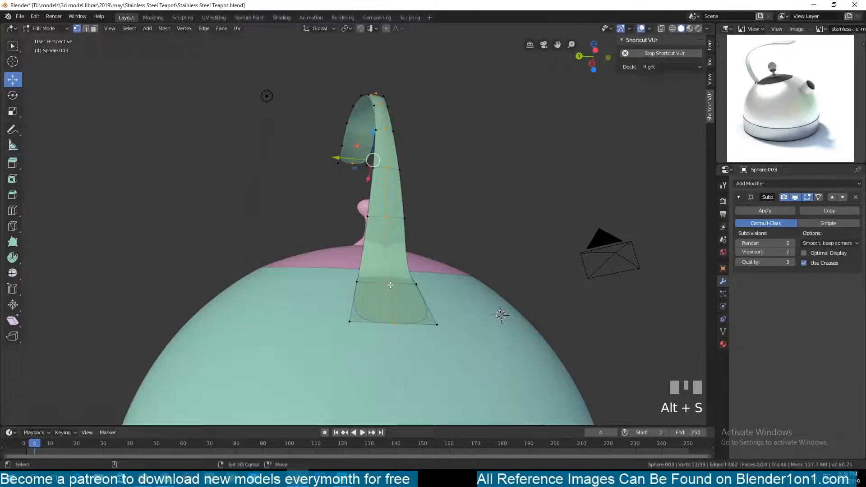
pyautogui.hotkey('alt', 's')
pyautogui.click(555, 189)
# Step: Add a Solidify modifier with 0.01 m thickness to the handle strap and save the file
pyautogui.press('Tab')
pyautogui.moveTo(532, 198); pyautogui.dragTo(455, 307, button='middle')
pyautogui.hotkey('ctrl', 's')
pyautogui.click(803, 185)
pyautogui.click(680, 323)
pyautogui.moveTo(541, 289); pyautogui.dragTo(379, 266, button='middle')
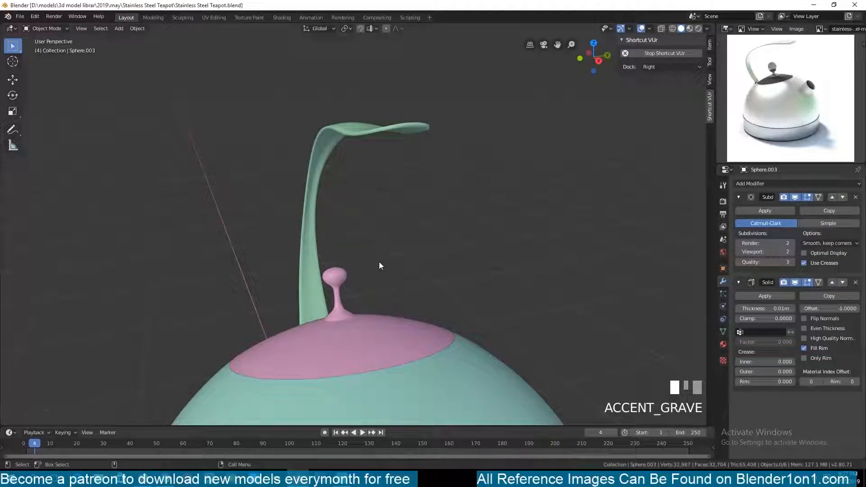
pyautogui.moveTo(439, 225); pyautogui.dragTo(532, 164, button='middle')
pyautogui.hotkey('ctrl', 's')
pyautogui.scroll(6, 436, 329)
pyautogui.scroll(-7, 443, 231)
pyautogui.press('KP_1')
pyautogui.hotkey('ctrl', 's')
# Step: Round the corners of the handle's lower end with a two-segment vertex bevel, connect opposite bevel vertices across the strap, and save
pyautogui.moveTo(370, 238); pyautogui.dragTo(408, 263, button='middle')
pyautogui.press('`')
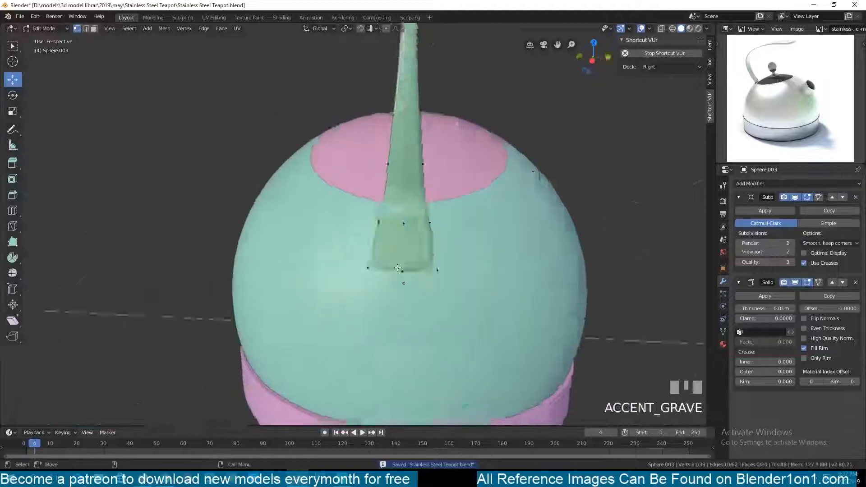
pyautogui.scroll(6, 424, 281)
pyautogui.click(412, 330)
pyautogui.hotkey('shift', 'ctrl', 'b')
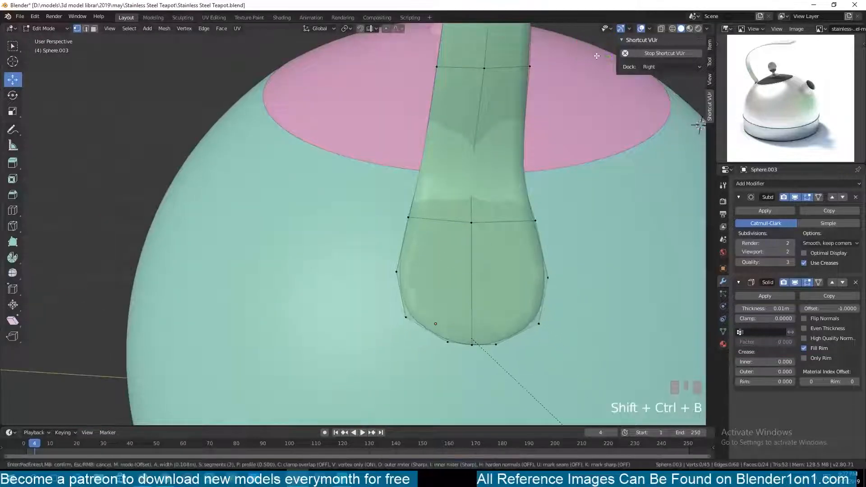
pyautogui.click(598, 55)
pyautogui.keyDown('shift'); pyautogui.click(547, 273); pyautogui.keyUp('shift')
pyautogui.press('j')
pyautogui.moveTo(516, 266); pyautogui.dragTo(541, 286, button='middle')
pyautogui.press('Tab')
pyautogui.hotkey('ctrl', 's')
# Step: Add a plane to the handle mesh at its lower end and scale it to 0.126
pyautogui.press('a')
pyautogui.press('a')
pyautogui.press('KP_1')
pyautogui.press('Tab')
pyautogui.click(465, 273)
pyautogui.hotkey('alt', 'a')
pyautogui.hotkey('shift', 'a')
pyautogui.click(464, 272)
pyautogui.scroll(-3, 465, 272)
pyautogui.press('KP_7')
pyautogui.press('s')
pyautogui.click(372, 250)
pyautogui.press('KP_Decimal')
# Step: With the handle's modifiers hidden in the viewport, scale the small plane by 0.167 and rotate it -60.1° about Y
pyautogui.click(738, 197)
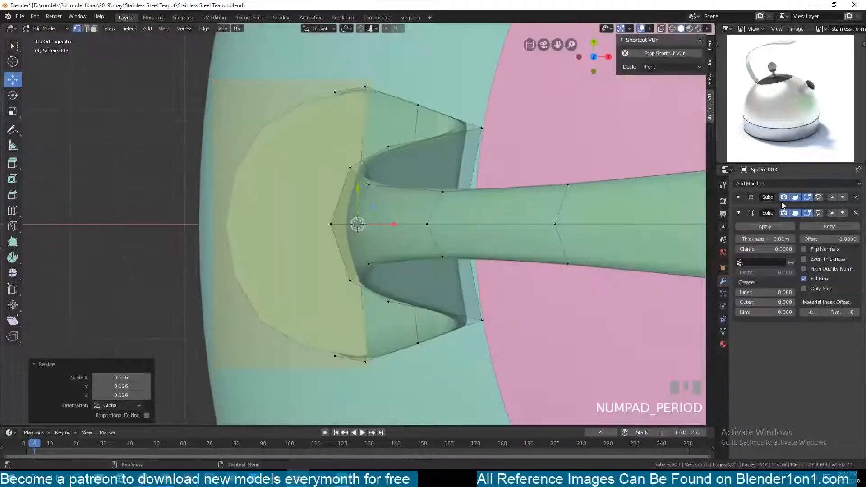
pyautogui.moveTo(794, 197); pyautogui.dragTo(794, 213)
pyautogui.press('s')
pyautogui.click(387, 243)
pyautogui.press('KP_Decimal')
pyautogui.scroll(-6, 388, 244)
pyautogui.moveTo(388, 244); pyautogui.dragTo(439, 189, button='middle')
pyautogui.press('r')
pyautogui.press('x')
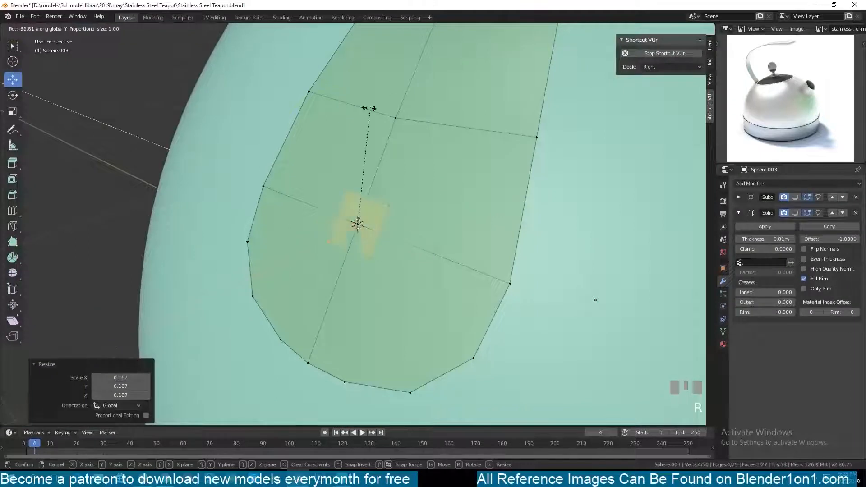
pyautogui.click(372, 121)
pyautogui.scroll(1, 451, 148)
# Step: Try a one-segment vertex bevel on the corners of the small plane
pyautogui.hotkey('ctrl', 'shift', 'b')
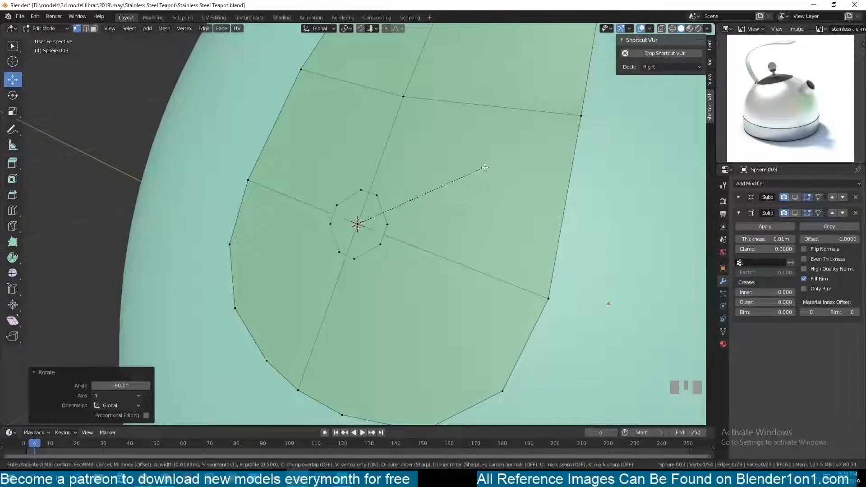
pyautogui.click(486, 167)
pyautogui.press('`')
pyautogui.moveTo(487, 166); pyautogui.dragTo(572, 168, button='middle')
pyautogui.scroll(2, 573, 169)
pyautogui.hotkey('ctrl', 'z')
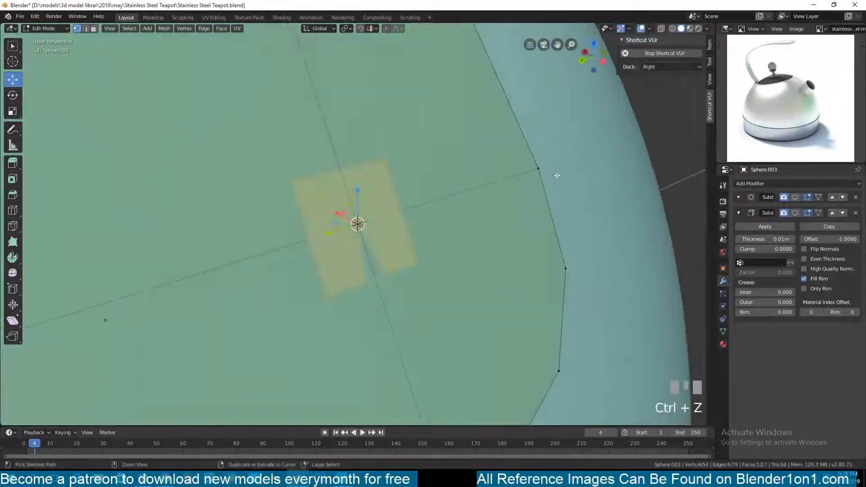
# Step: Extrude the small plane outward from the handle and scale the extruded face to 0.595 as a rivet
pyautogui.press('e')
pyautogui.click(495, 166)
pyautogui.press('s')
pyautogui.click(455, 186)
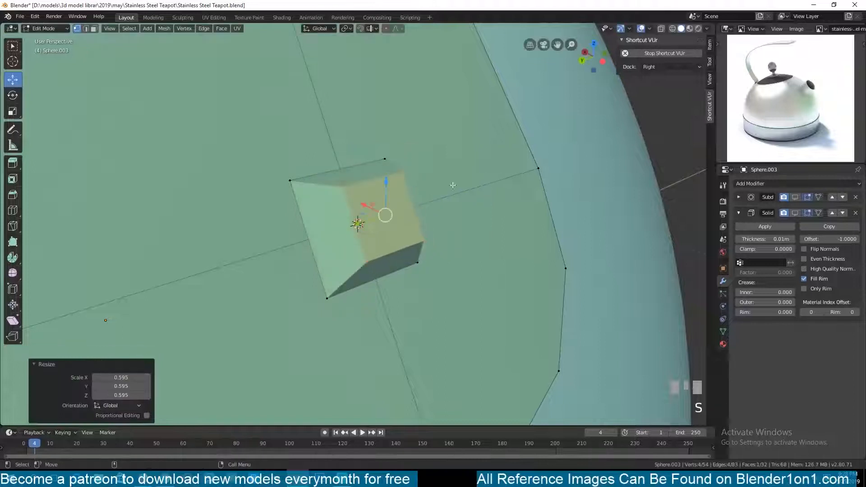
# Step: Delete the hidden back face of the rivet block, using wireframe shading to reach it
pyautogui.hotkey('shift', 'z')
pyautogui.press('3')
pyautogui.click(317, 213)
pyautogui.press('`')
pyautogui.moveTo(401, 222); pyautogui.dragTo(325, 233, button='middle')
pyautogui.press('x')
pyautogui.click(325, 234)
pyautogui.hotkey('shift', 'z')
# Step: Select the whole rivet, move it -0.0568 m in Y, and seat it on the strap with -0.00778 m X and -0.0162 m Z
pyautogui.moveTo(491, 212); pyautogui.dragTo(561, 195, button='middle')
pyautogui.click(397, 221)
pyautogui.press('ctrl+KP_Add')
pyautogui.press('KP_Decimal')
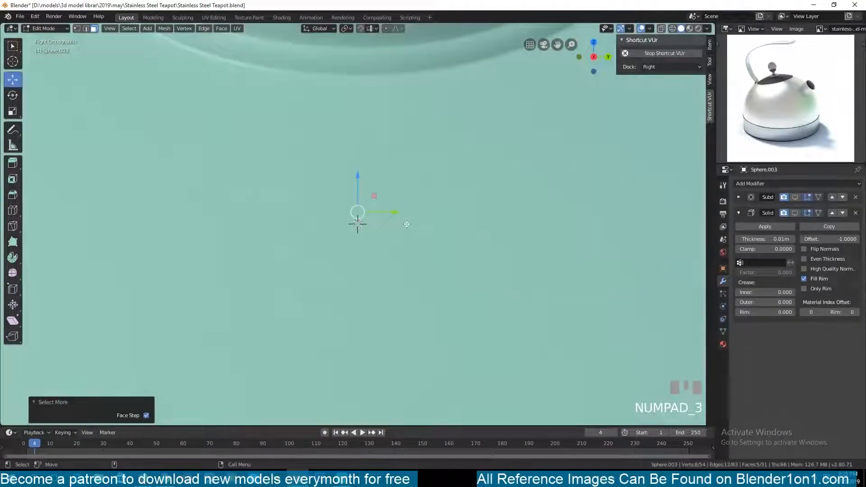
pyautogui.scroll(-3, 358, 221)
pyautogui.press('`')
pyautogui.moveTo(324, 227); pyautogui.dragTo(347, 229)
pyautogui.press('`')
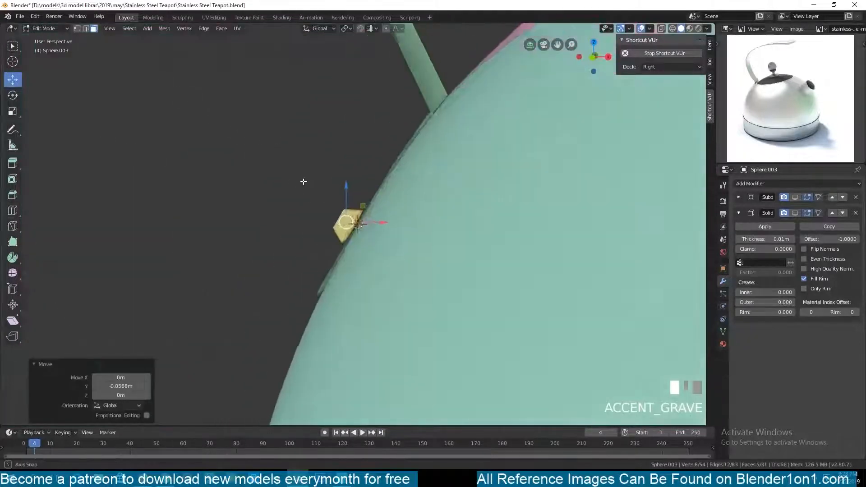
pyautogui.scroll(3, 376, 233)
pyautogui.press('g')
pyautogui.click(368, 239)
# Step: Separate the rivet into its own object, remove its Solidify modifier and turn its subdivision display back on
pyautogui.press('p')
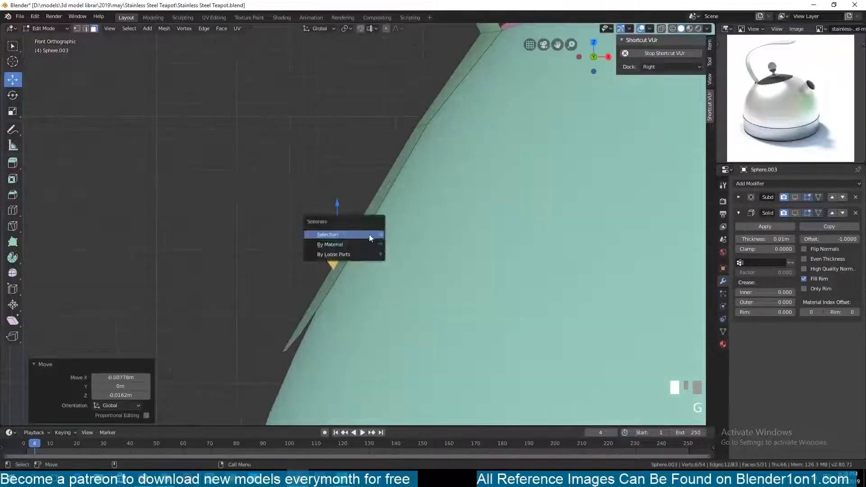
pyautogui.click(369, 234)
pyautogui.press('Tab')
pyautogui.click(346, 241)
pyautogui.click(855, 213)
pyautogui.click(794, 198)
pyautogui.press('`')
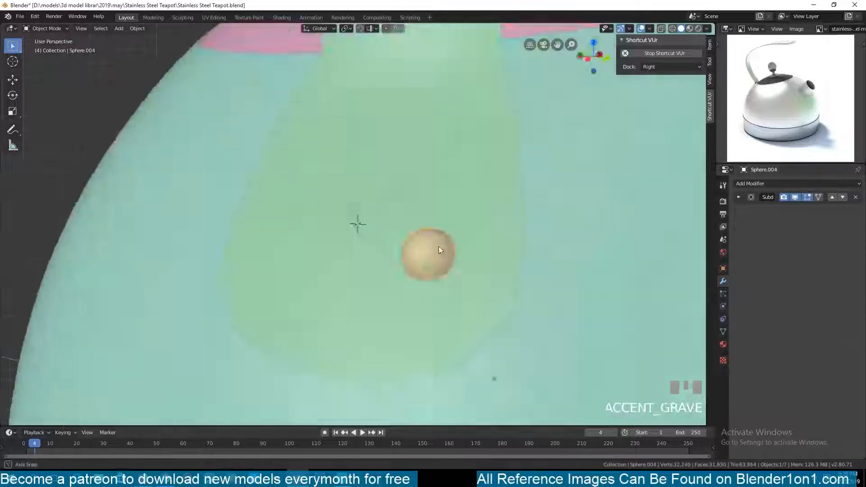
pyautogui.moveTo(438, 249); pyautogui.dragTo(487, 255, button='middle')
pyautogui.scroll(2, 486, 252)
# Step: Apply the rivet's Subdivision modifier at viewport level 1 and dissolve the edge loop around its side
pyautogui.click(739, 198)
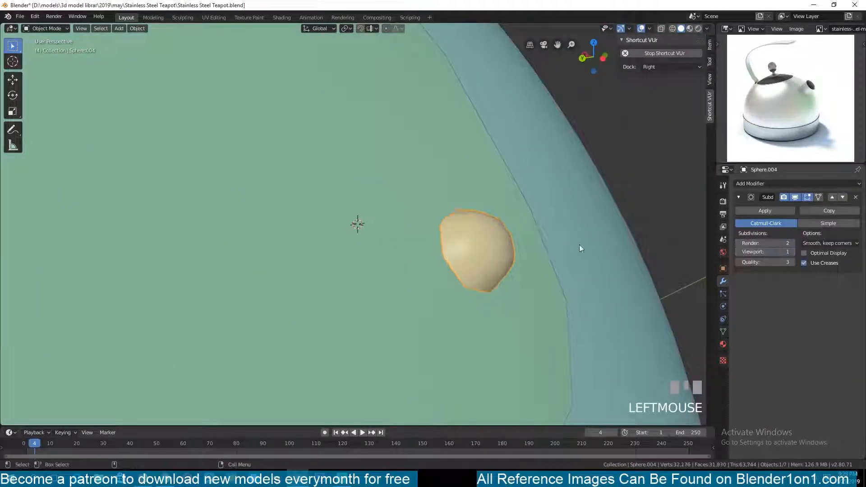
pyautogui.press('Tab')
pyautogui.press('1')
pyautogui.keyDown('alt'); pyautogui.click(462, 295); pyautogui.keyUp('alt')
pyautogui.hotkey('ctrl', 'x')
pyautogui.press('1')
# Step: Select the rivet's top cap, enlarge it by 1.579, and adjust its size and position to form a low dome
pyautogui.click(397, 287)
pyautogui.press('ctrl+KP_Add')
pyautogui.hotkey('alt', 's')
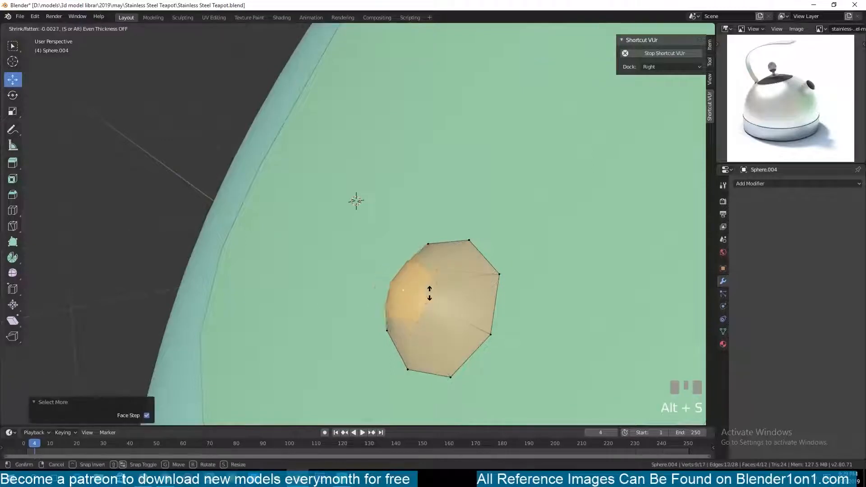
pyautogui.press('s')
pyautogui.click(458, 315)
pyautogui.press('KP_1')
pyautogui.press('g')
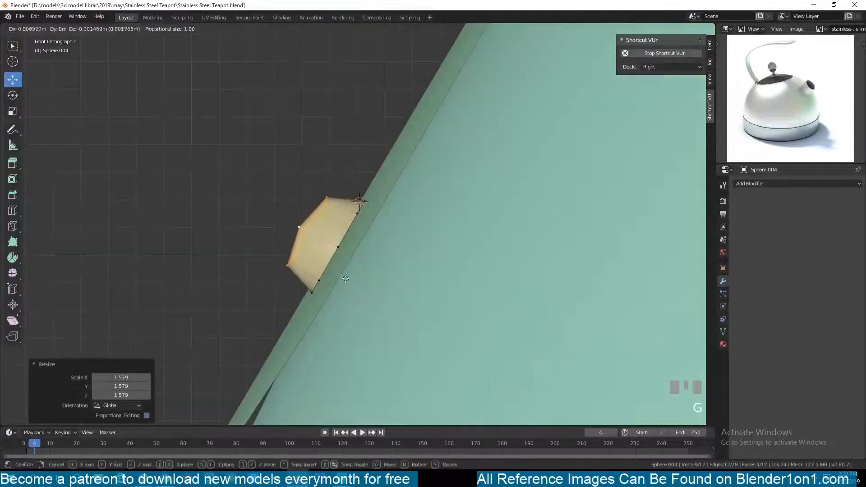
pyautogui.click(361, 282)
pyautogui.press('s')
pyautogui.click(375, 176)
pyautogui.press('g')
pyautogui.click(376, 187)
# Step: Extrude the rivet's open rim loop and move it inward into the handle strap
pyautogui.press('2')
pyautogui.keyDown('alt'); pyautogui.click(359, 256); pyautogui.keyUp('alt')
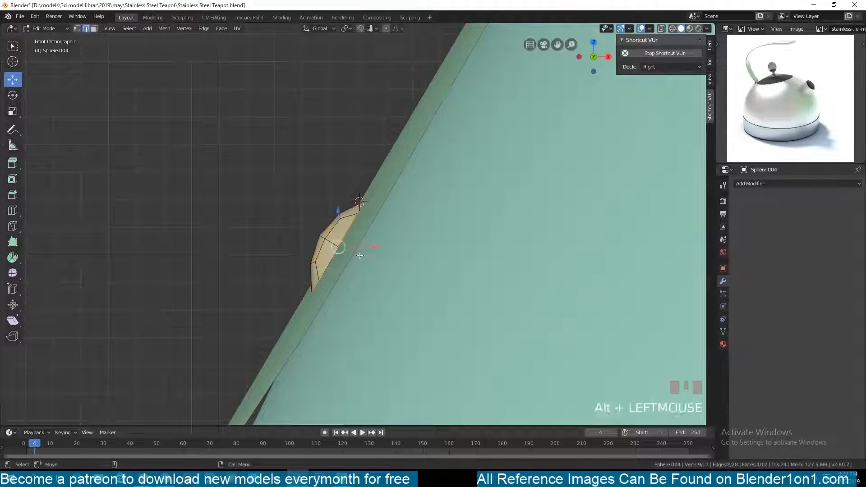
pyautogui.rightClick(359, 255)
pyautogui.press('g')
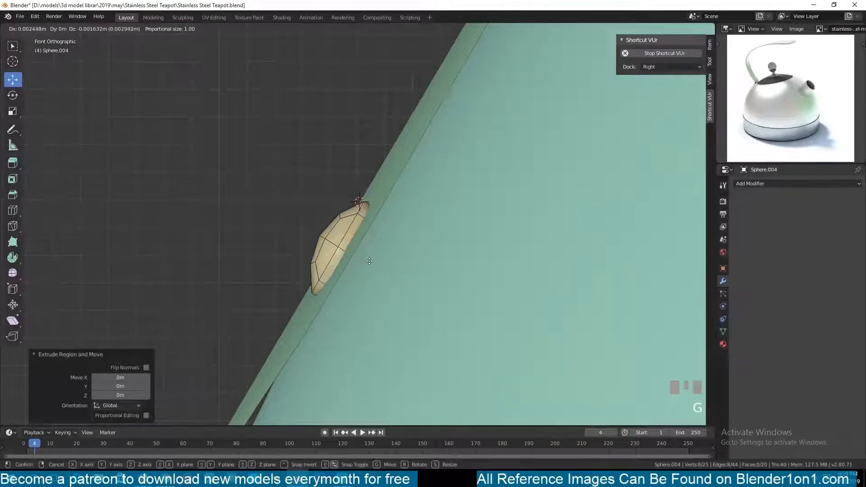
# Step: Select the entire rivet, rotate it -11° in the top view and move it -0.0147 m in X and -0.0228 m in Z
pyautogui.press('`')
pyautogui.click(354, 199)
pyautogui.hotkey('ctrl', 'l')
pyautogui.press('KP_7')
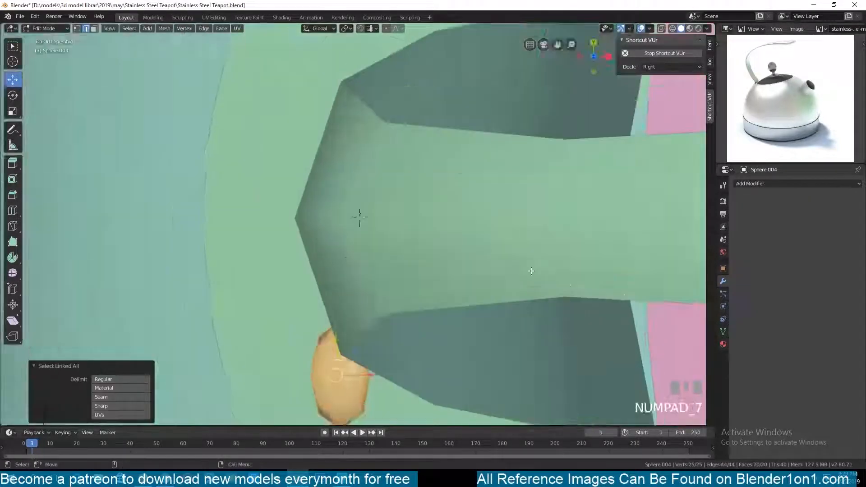
pyautogui.press('r')
pyautogui.click(494, 215)
pyautogui.press('KP_1')
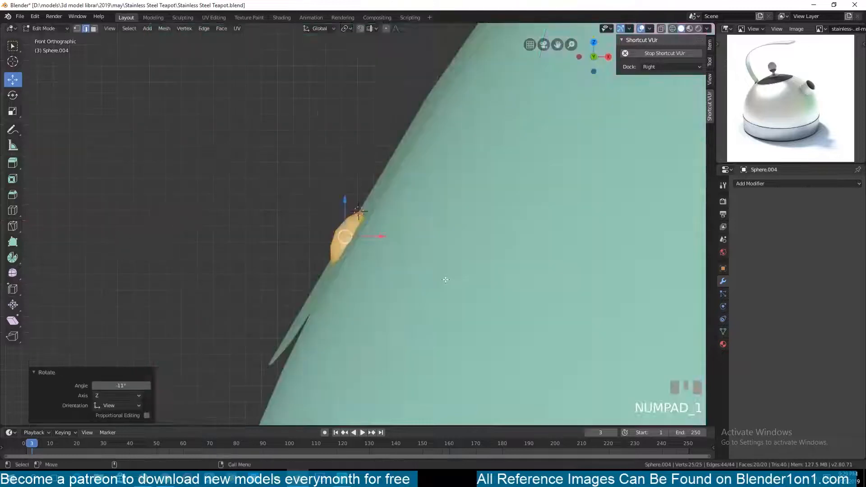
pyautogui.press('g')
pyautogui.click(358, 260)
pyautogui.scroll(-1, 358, 260)
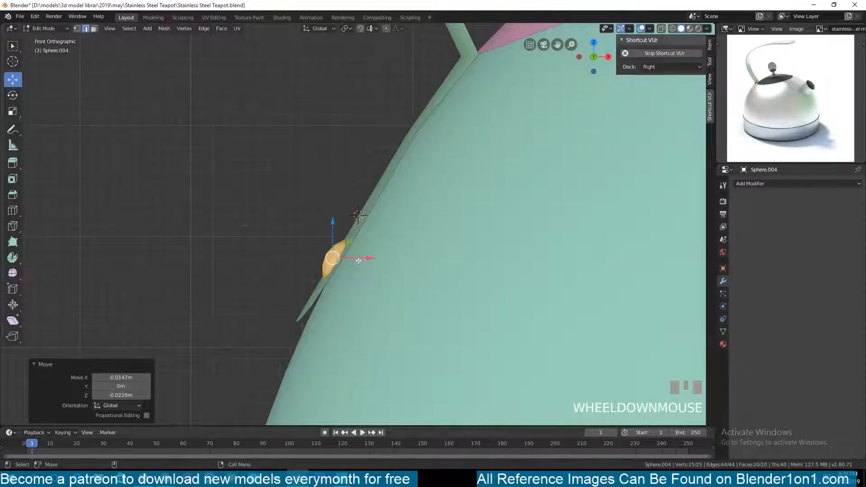
# Step: Duplicate the rivet to the opposite side of the strap's lower end and mirror the copy along Y
pyautogui.press('KP_3')
pyautogui.press('ctrl+KP_3')
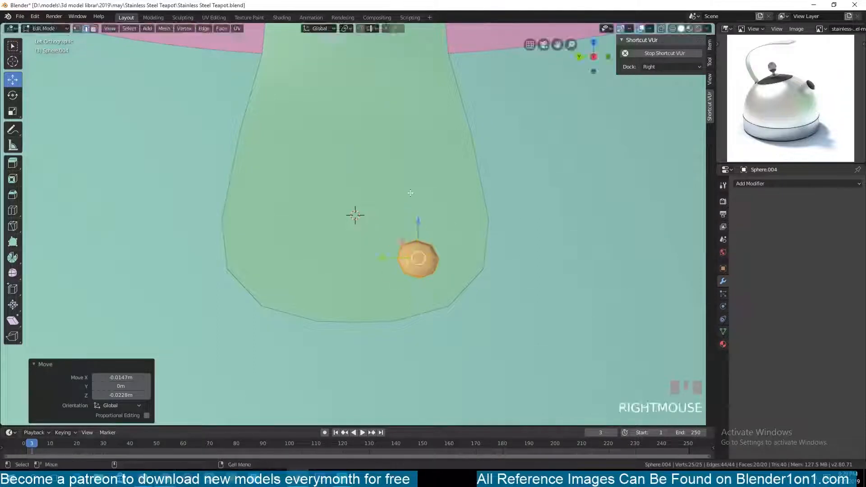
pyautogui.hotkey('shift', 'd')
pyautogui.click(320, 211)
pyautogui.hotkey('ctrl', 'm')
pyautogui.press('y')
pyautogui.click(319, 211)
pyautogui.keyDown('shift'); pyautogui.moveTo(319, 210); pyautogui.dragTo(292, 324, button='middle'); pyautogui.keyUp('shift')
# Step: Duplicate a third rivet by -0.0646 m Y and 0.111 m Z, rotate it 7.94° about Z and seat it on the strap
pyautogui.hotkey('shift', 'd')
pyautogui.click(370, 187)
pyautogui.press('r')
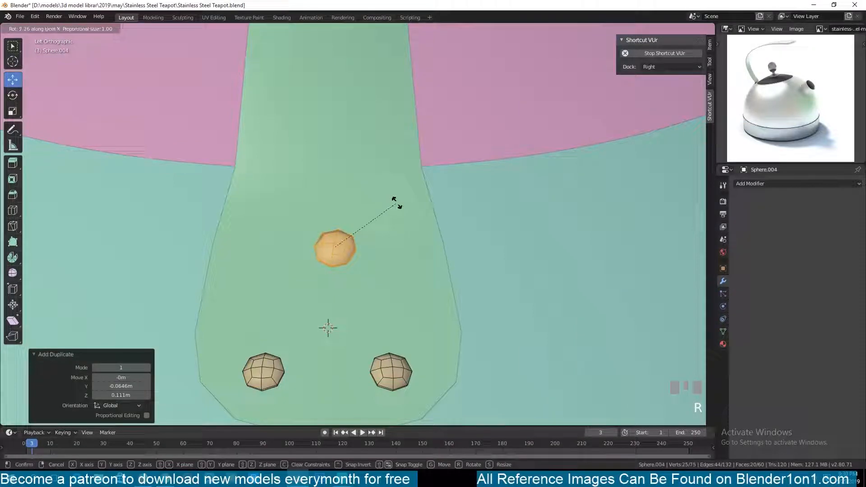
pyautogui.click(386, 195)
pyautogui.press('KP_3')
pyautogui.press('KP_1')
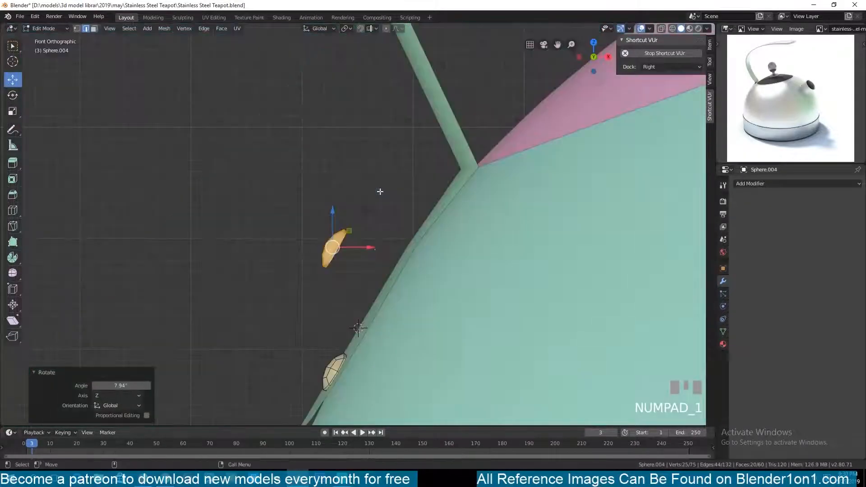
pyautogui.press('g')
pyautogui.click(436, 273)
# Step: Join the rivets object to the handle strap
pyautogui.press('Tab')
pyautogui.click(432, 209)
pyautogui.hotkey('ctrl', '1')
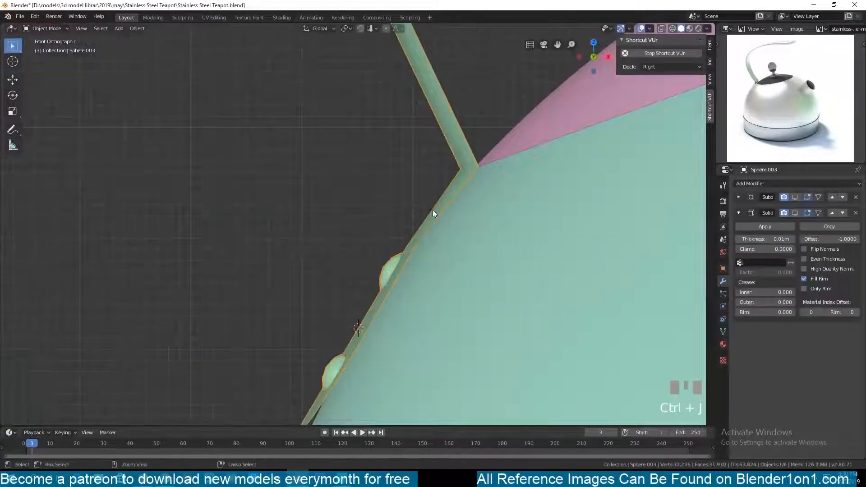
# Step: Enable viewport display of the strap handle's Subdivision and Solidify modifiers, and recalculate all its face normals
pyautogui.click(795, 213)
pyautogui.click(797, 214)
pyautogui.moveTo(415, 246); pyautogui.dragTo(514, 261, button='middle')
pyautogui.press('Tab')
pyautogui.press('a')
pyautogui.hotkey('shift', 'n')
pyautogui.press('Tab')
pyautogui.scroll(-3, 380, 249)
pyautogui.scroll(-4, 380, 250)
pyautogui.moveTo(380, 250); pyautogui.dragTo(510, 232, button='middle')
pyautogui.scroll(4, 360, 321)
pyautogui.scroll(-2, 335, 288)
pyautogui.hotkey('ctrl', 's')
# Step: Select the four teapot mesh parts with the body active and open them for UV editing
pyautogui.scroll(2, 386, 302)
pyautogui.scroll(-3, 431, 263)
pyautogui.keyDown('shift'); pyautogui.moveTo(510, 232); pyautogui.dragTo(318, 184, button='middle'); pyautogui.keyUp('shift')
pyautogui.scroll(2, 479, 248)
pyautogui.scroll(-3, 360, 203)
pyautogui.scroll(3, 352, 212)
pyautogui.scroll(-2, 317, 184)
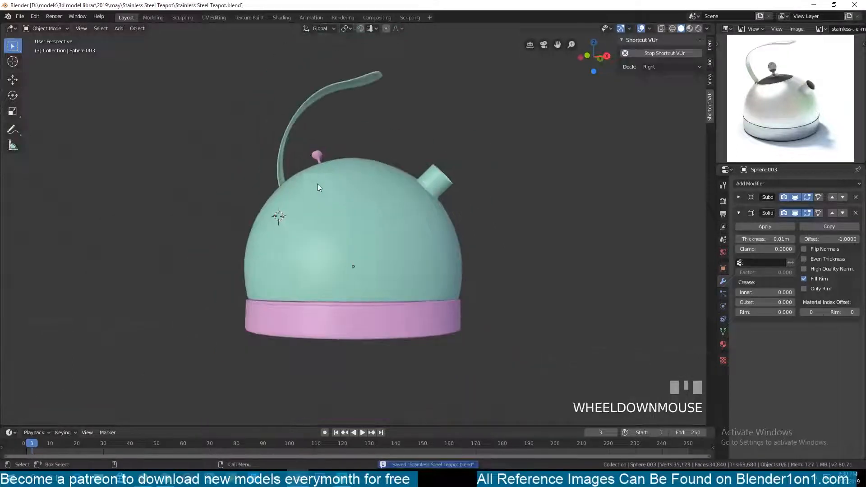
pyautogui.scroll(3, 756, 106)
pyautogui.click(377, 182)
pyautogui.moveTo(232, 91); pyautogui.dragTo(403, 298)
pyautogui.keyDown('shift'); pyautogui.click(396, 278); pyautogui.keyUp('shift')
pyautogui.press('`')
pyautogui.hotkey('ctrl', 's')
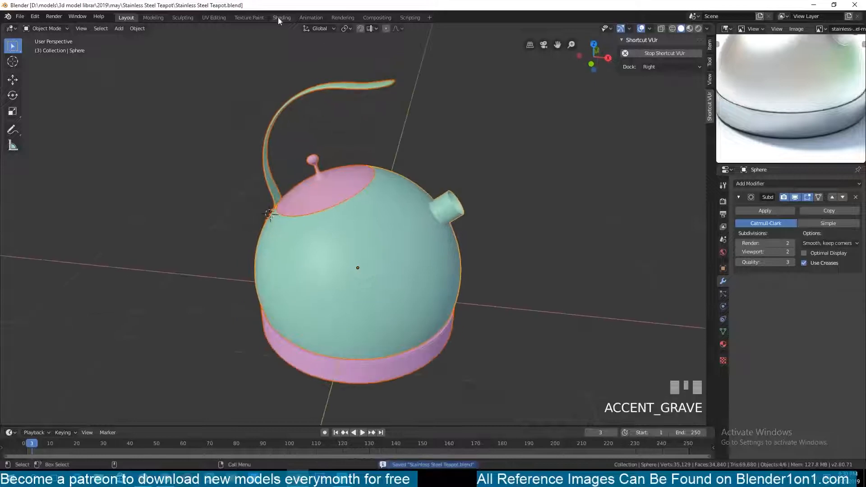
pyautogui.click(214, 17)
pyautogui.press('a')
pyautogui.press('KP_Decimal')
pyautogui.press('Tab')
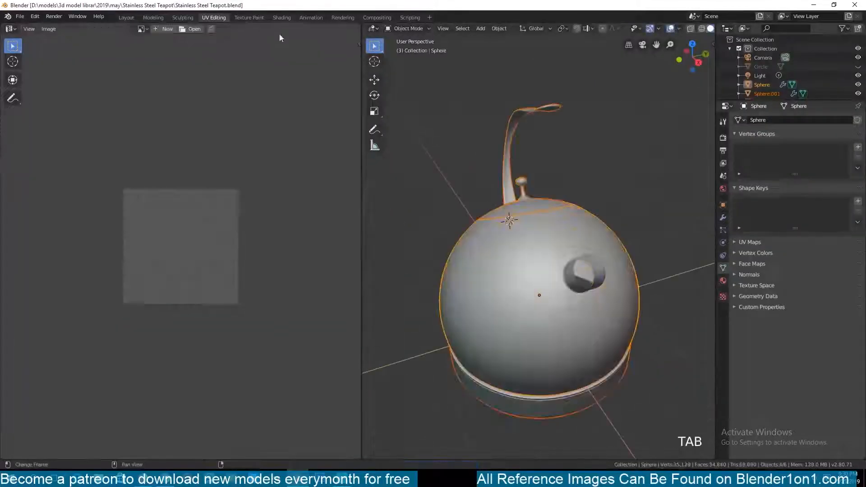
# Step: Add an Image Texture node with a new color grid image to the body's material and connect it to Base Color
pyautogui.click(281, 17)
pyautogui.click(240, 277)
pyautogui.moveTo(270, 345)
pyautogui.click(333, 275)
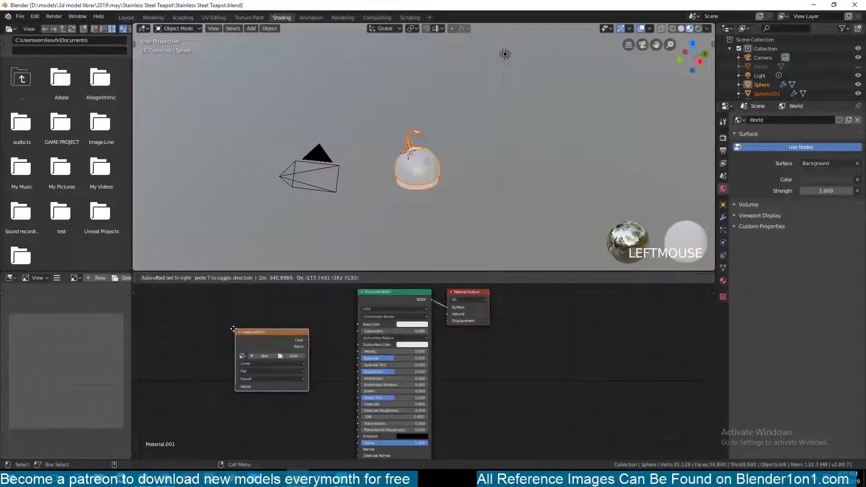
pyautogui.click(291, 367)
pyautogui.click(282, 420)
pyautogui.moveTo(307, 340); pyautogui.dragTo(327, 343)
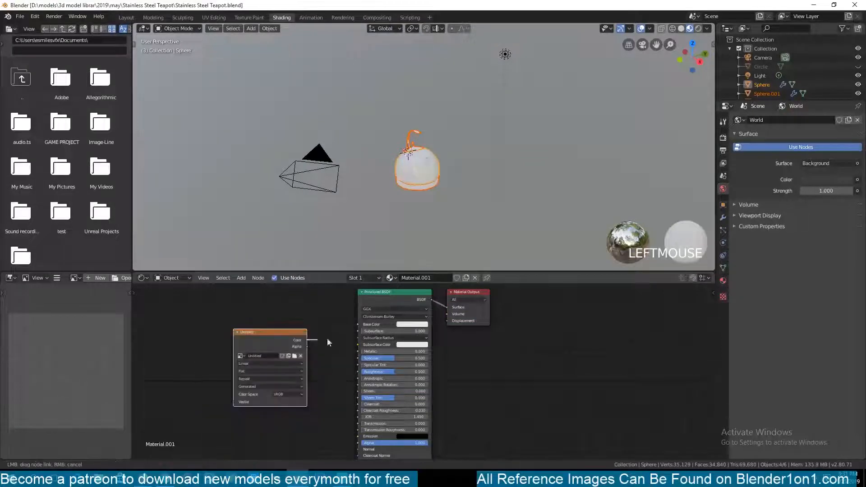
# Step: Preview the texture in the UV editing viewport and link the body's material to the other teapot parts
pyautogui.click(214, 17)
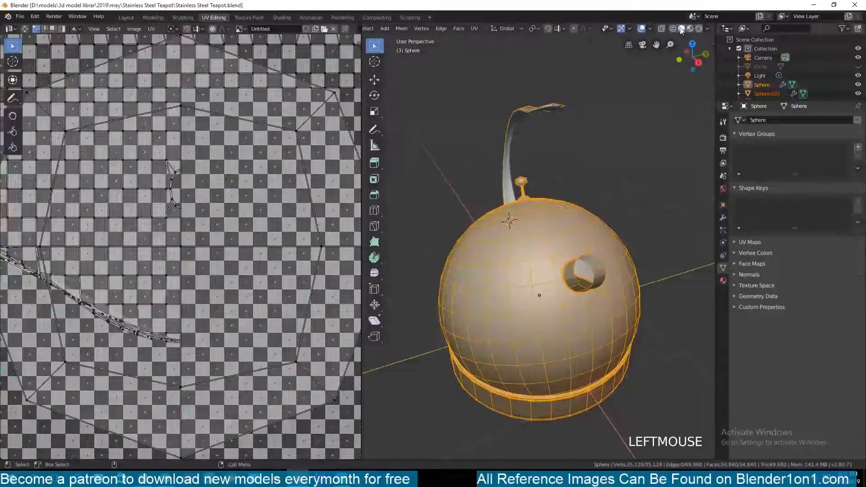
pyautogui.click(689, 29)
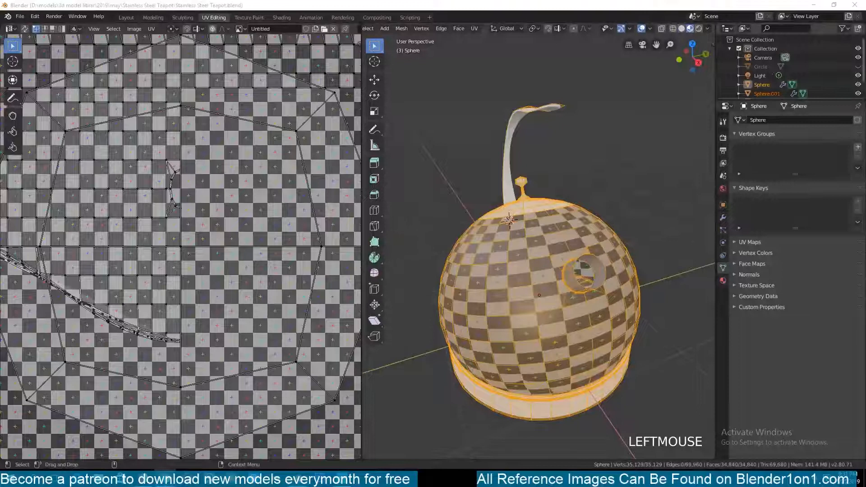
pyautogui.moveTo(567, 246); pyautogui.dragTo(640, 232, button='middle')
pyautogui.press('Tab')
pyautogui.keyDown('shift'); pyautogui.click(564, 250); pyautogui.keyUp('shift')
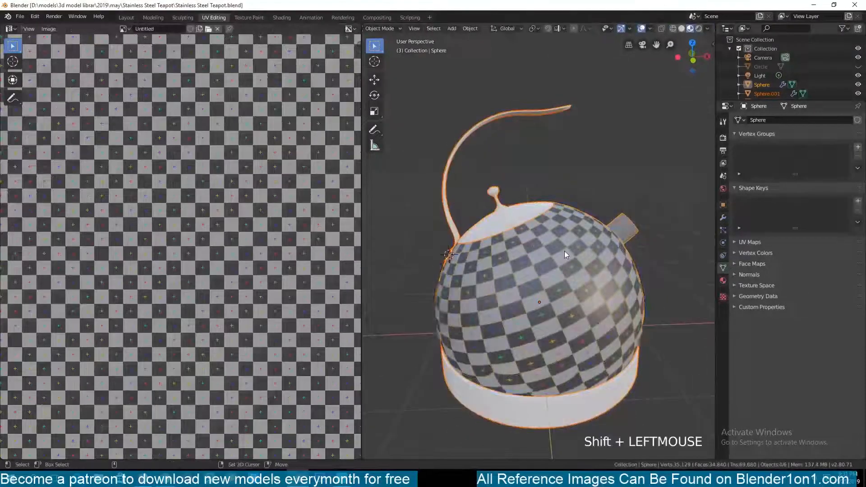
pyautogui.hotkey('ctrl', 'l')
pyautogui.click(566, 248)
pyautogui.hotkey('ctrl', 's')
# Step: Unwrap the UVs of all selected teapot parts
pyautogui.press('Tab')
pyautogui.press('a')
pyautogui.press('u')
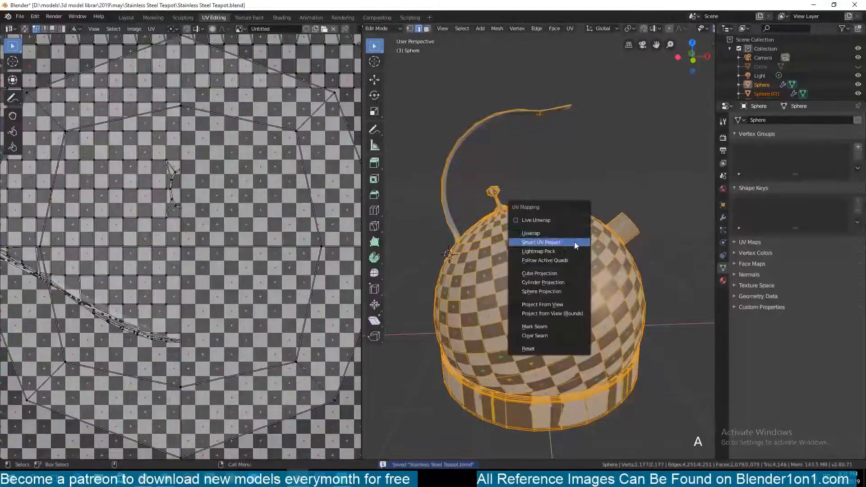
pyautogui.press('u')
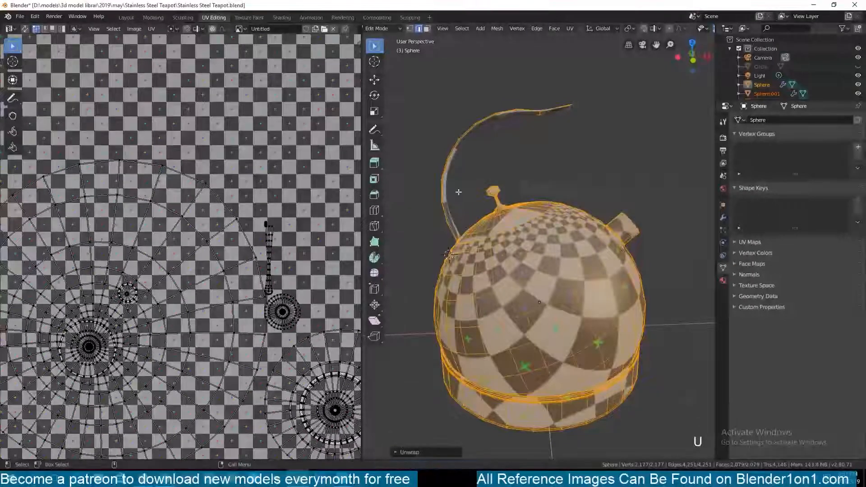
# Step: Apply the scale of the selected teapot parts and unwrap all their UVs again
pyautogui.press('Tab')
pyautogui.hotkey('ctrl', 'a')
pyautogui.click(542, 198)
pyautogui.press('Tab')
pyautogui.press('u')
pyautogui.click(541, 197)
pyautogui.press('Tab')
# Step: Mark seams around the spout's base and down the front of the body, and unwrap the body along them
pyautogui.moveTo(542, 197); pyautogui.dragTo(516, 267, button='middle')
pyautogui.press('`')
pyautogui.click(516, 267)
pyautogui.press('Tab')
pyautogui.hotkey('alt', 'a')
pyautogui.scroll(6, 554, 256)
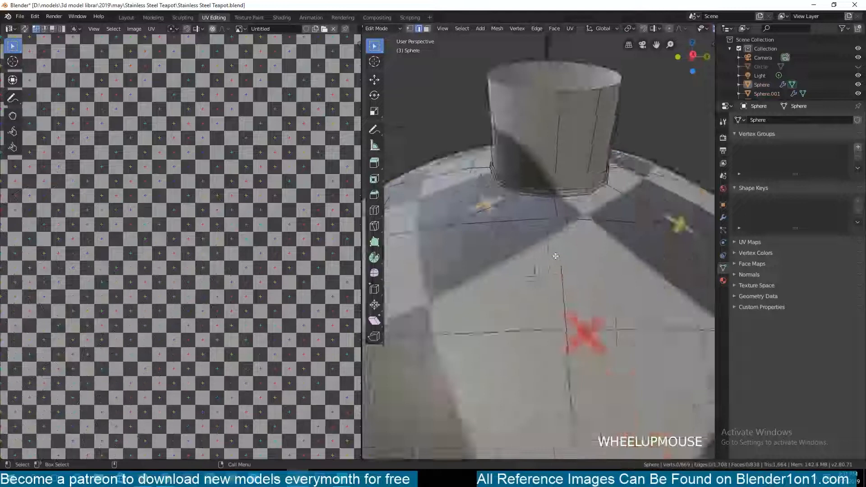
pyautogui.scroll(3, 555, 256)
pyautogui.keyDown('alt'); pyautogui.click(576, 166); pyautogui.keyUp('alt')
pyautogui.hotkey('ctrl', 'e')
pyautogui.click(581, 166)
pyautogui.hotkey('alt', 'a')
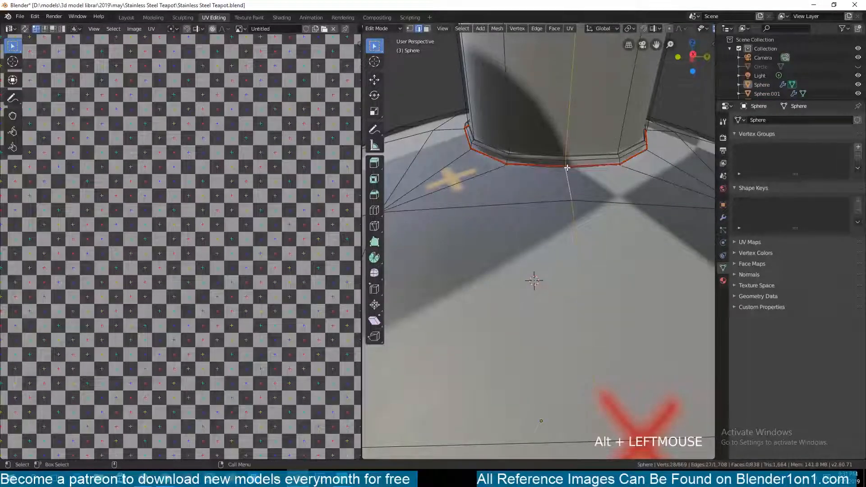
pyautogui.scroll(-5, 567, 168)
pyautogui.press('a')
pyautogui.press('u')
pyautogui.click(569, 204)
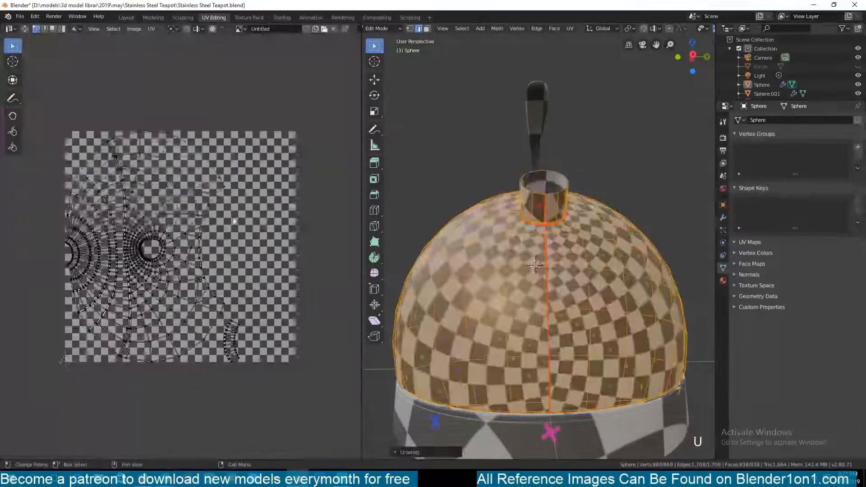
pyautogui.scroll(2, 234, 221)
# Step: Isolate the body, mark a seam around the edge loop on its underside and unwrap it again
pyautogui.press('`')
pyautogui.press('Tab')
pyautogui.hotkey('shift', 'h')
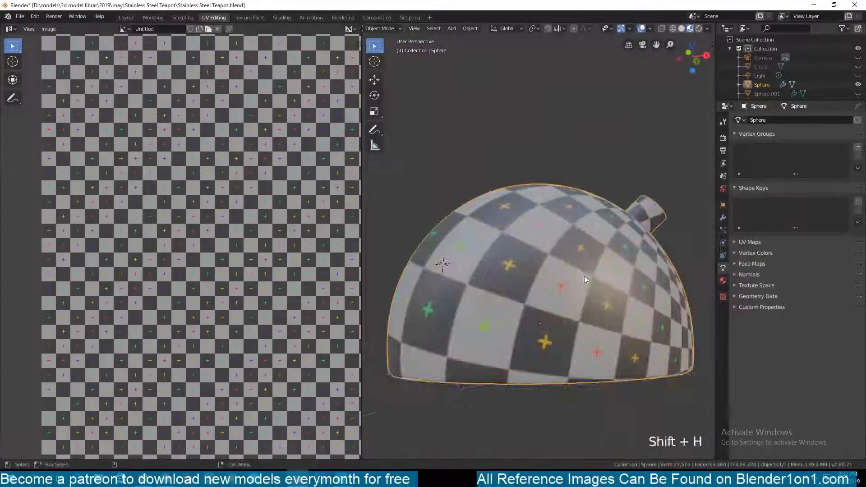
pyautogui.moveTo(585, 280); pyautogui.dragTo(582, 171, button='middle')
pyautogui.press('Tab')
pyautogui.keyDown('alt'); pyautogui.click(584, 159); pyautogui.keyUp('alt')
pyautogui.hotkey('ctrl', 'e')
pyautogui.click(585, 160)
pyautogui.press('a')
pyautogui.press('u')
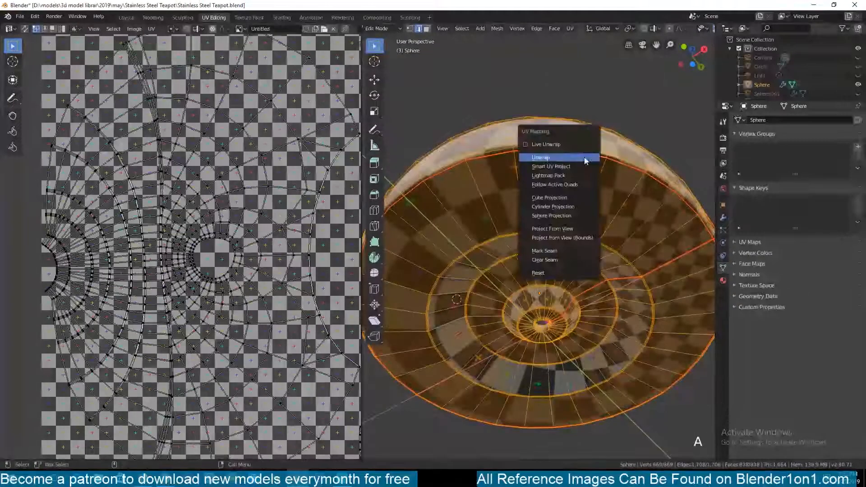
pyautogui.click(585, 160)
pyautogui.scroll(-3, 324, 262)
# Step: Mark the uncut edge beside the inner rim as a seam and unwrap the whole body again
pyautogui.press('`')
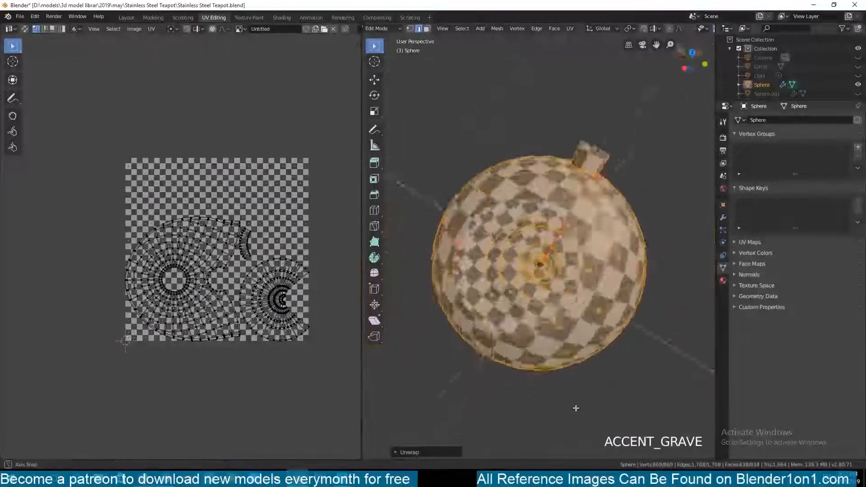
pyautogui.click(544, 285)
pyautogui.hotkey('ctrl', 'e')
pyautogui.click(553, 282)
pyautogui.click(540, 294)
pyautogui.press('KP_Decimal')
pyautogui.press('`')
pyautogui.scroll(2, 609, 291)
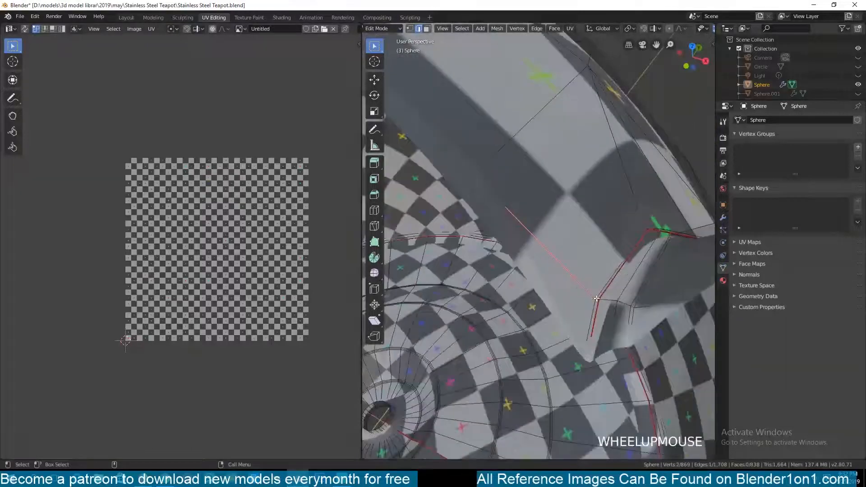
pyautogui.press('a')
pyautogui.scroll(-5, 586, 271)
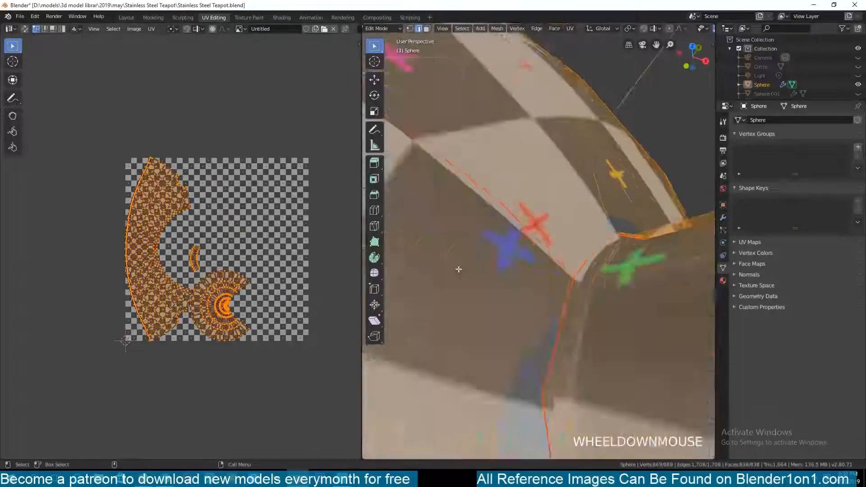
# Step: Finish editing the body mesh and save the file
pyautogui.press('`')
pyautogui.press('Tab')
pyautogui.press('`')
pyautogui.hotkey('ctrl', 's')
pyautogui.press('`')
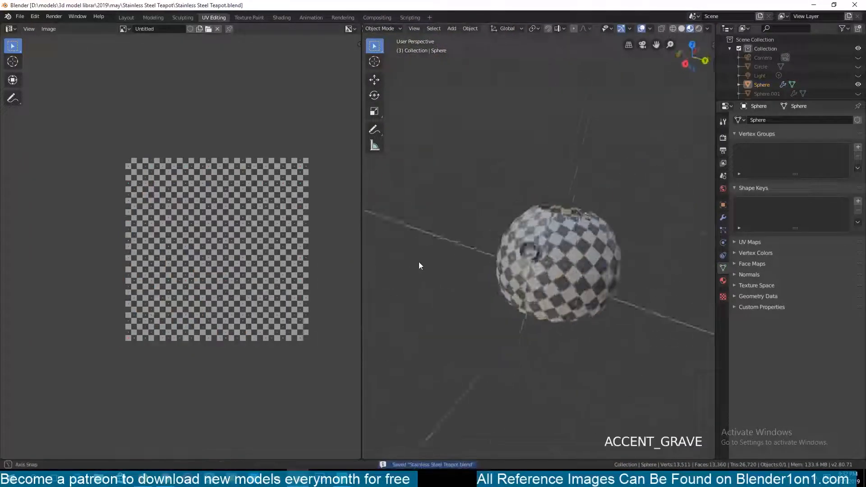
# Step: Unhide all objects in the scene and delete the leftover Circle object
pyautogui.scroll(2, 478, 255)
pyautogui.press('`')
pyautogui.scroll(-3, 548, 315)
pyautogui.press('`')
pyautogui.hotkey('alt', 'h')
pyautogui.scroll(3, 491, 293)
pyautogui.click(561, 261)
pyautogui.press('x')
pyautogui.click(562, 261)
pyautogui.click(548, 275)
pyautogui.hotkey('ctrl', 's')
# Step: Apply the Solidify modifier on the strap handle
pyautogui.keyDown('shift'); pyautogui.moveTo(424, 166); pyautogui.dragTo(472, 208, button='middle'); pyautogui.keyUp('shift')
pyautogui.press('a')
pyautogui.click(474, 197)
pyautogui.scroll(6, 281, 280)
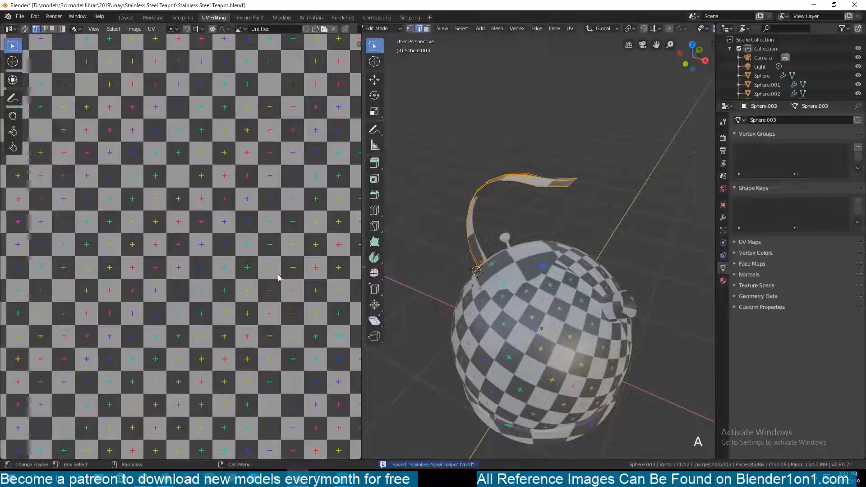
pyautogui.click(543, 197)
pyautogui.click(723, 217)
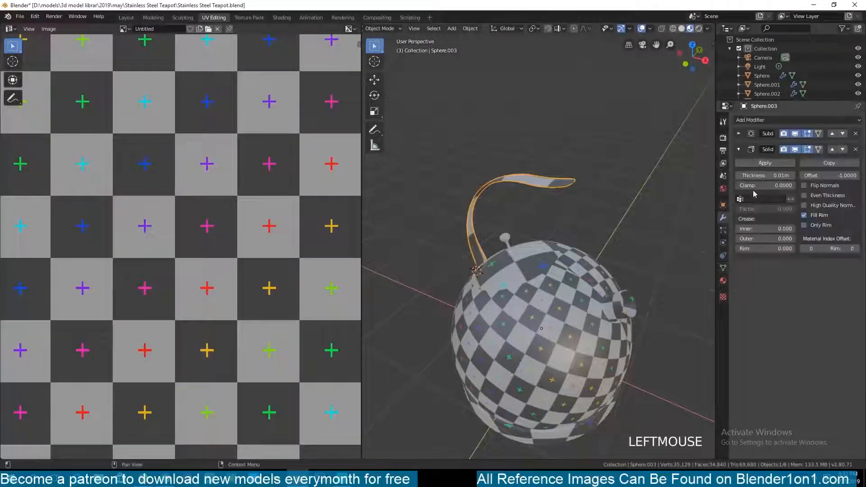
pyautogui.click(755, 163)
# Step: Turn off the handle's Subdivision display in the viewport and mark the strap's border edge loops as seams
pyautogui.press('KP_Decimal')
pyautogui.press('Tab')
pyautogui.keyDown('alt'); pyautogui.click(392, 266); pyautogui.keyUp('alt')
pyautogui.click(794, 133)
pyautogui.moveTo(478, 208); pyautogui.dragTo(586, 157, button='middle')
pyautogui.scroll(-2, 496, 207)
pyautogui.keyDown('alt'); pyautogui.keyDown('shift'); pyautogui.click(605, 134); pyautogui.keyUp('shift'); pyautogui.keyUp('alt')
pyautogui.hotkey('ctrl', 'e')
pyautogui.click(566, 163)
# Step: Unwrap the strap handle's UVs along the marked seams and inspect the narrow end of the layout
pyautogui.press('a')
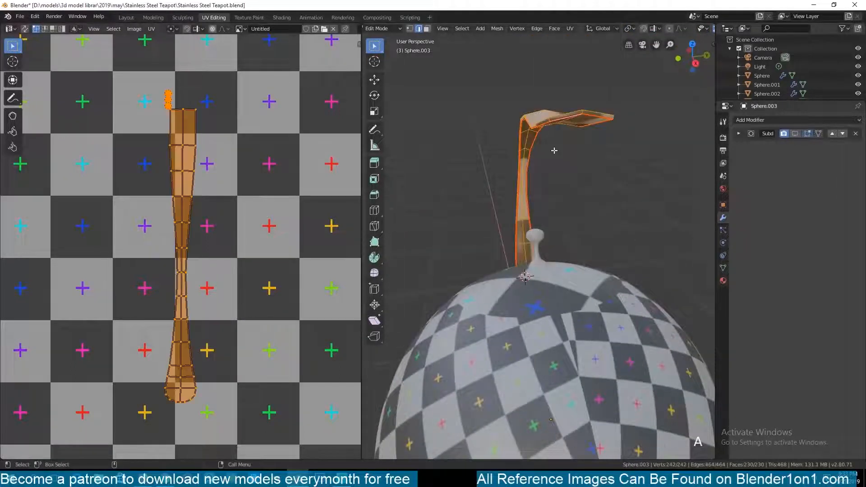
pyautogui.press('u')
pyautogui.click(554, 150)
pyautogui.scroll(-5, 215, 257)
pyautogui.scroll(3, 309, 311)
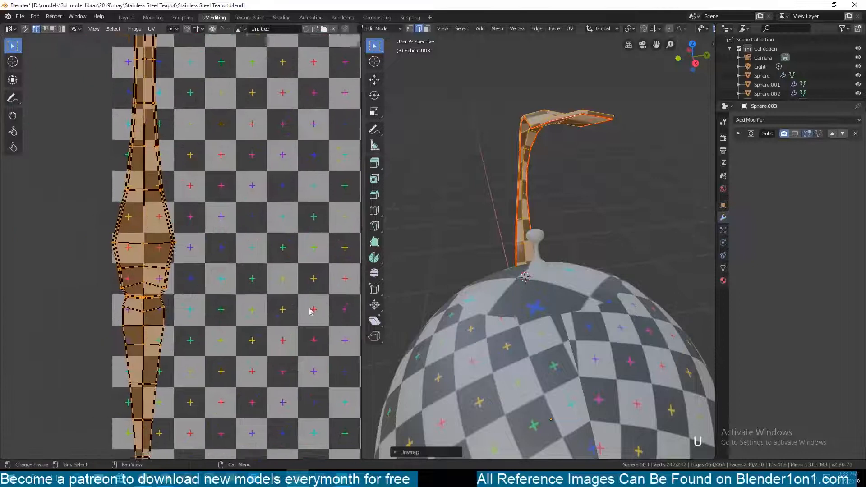
pyautogui.scroll(7, 136, 270)
pyautogui.keyDown('alt'); pyautogui.click(171, 400); pyautogui.keyUp('alt')
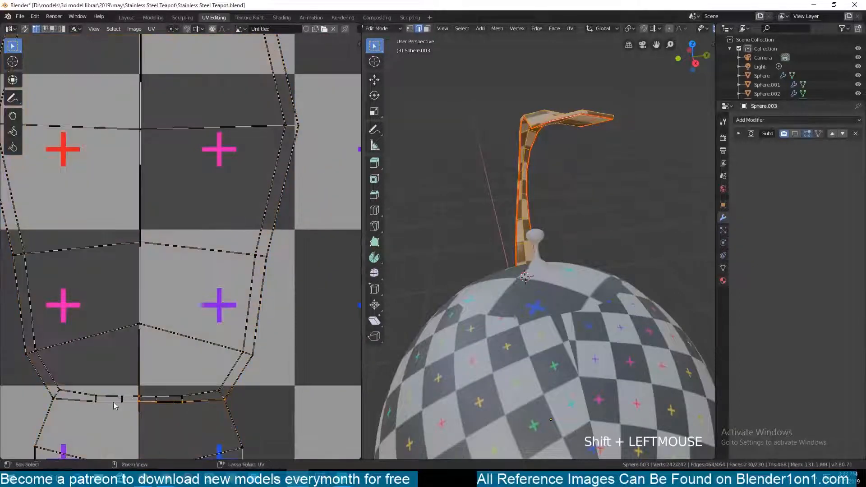
pyautogui.press('a')
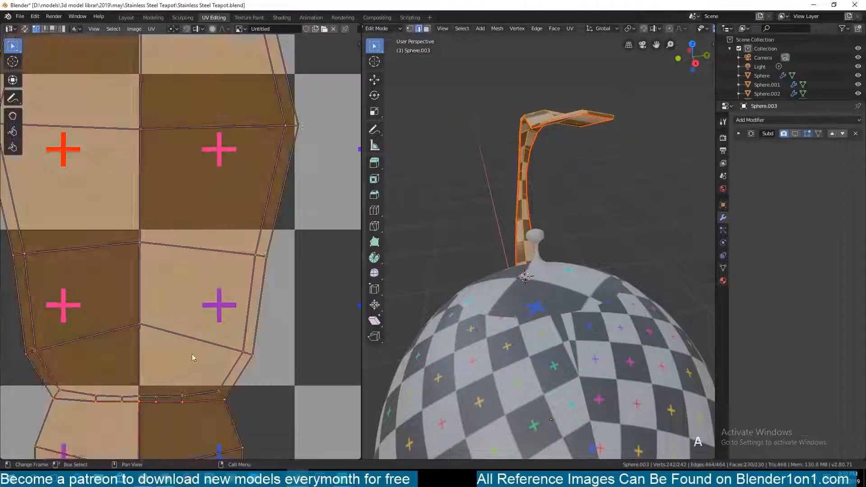
pyautogui.press('u')
# Step: Hide the strap's geometry and isolate the handle object so that only its three rivets remain in view
pyautogui.press('`')
pyautogui.click(462, 404)
pyautogui.press('KP_Decimal')
pyautogui.press('`')
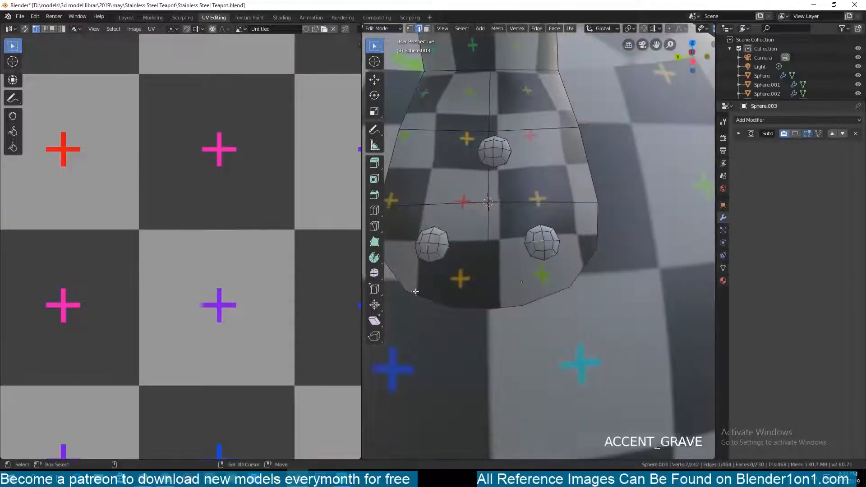
pyautogui.hotkey('shift', 'h')
pyautogui.press('`')
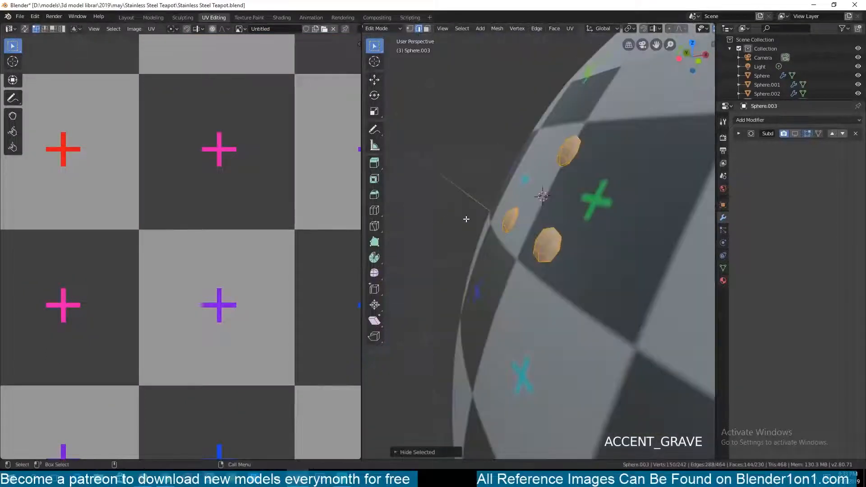
pyautogui.press('Tab')
pyautogui.hotkey('shift', 'h')
pyautogui.press('Tab')
# Step: Delete the concealed inner geometry behind the three rivets and unwrap their remaining faces
pyautogui.moveTo(557, 240); pyautogui.dragTo(600, 155, button='middle')
pyautogui.press('1')
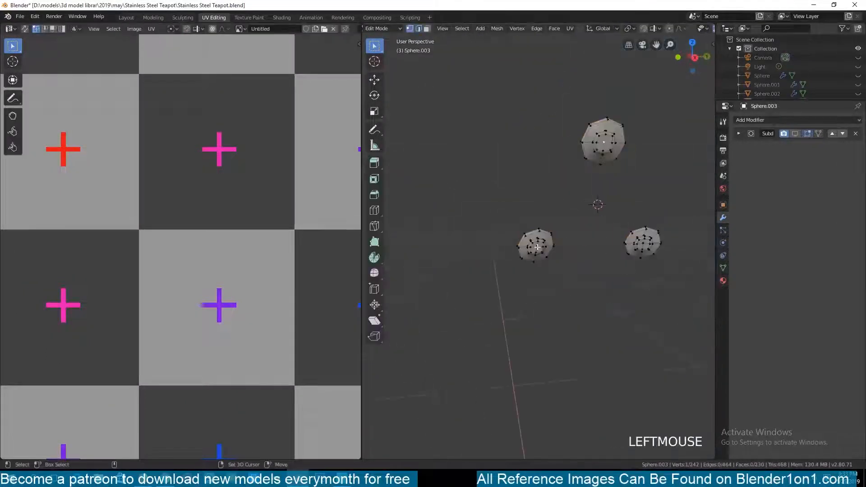
pyautogui.press('x')
pyautogui.click(643, 243)
pyautogui.press('a')
pyautogui.press('u')
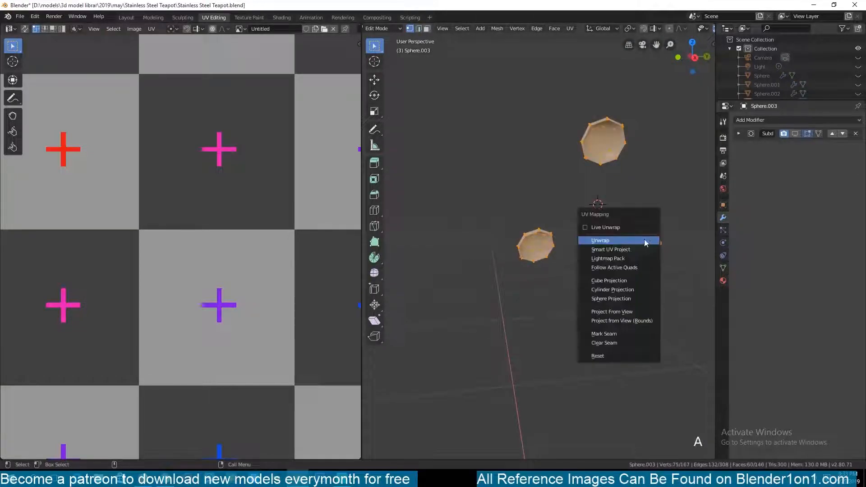
pyautogui.click(645, 242)
# Step: Reveal the hidden strap geometry and unwrap the strap and rivets together
pyautogui.hotkey('alt', 'h')
pyautogui.press('a')
pyautogui.press('u')
pyautogui.click(585, 237)
pyautogui.press('Tab')
# Step: Unhide the other teapot parts and mark the edge loop at the base of the lid's knob as a seam
pyautogui.scroll(-12, 496, 272)
pyautogui.moveTo(496, 272); pyautogui.dragTo(481, 241, button='middle')
pyautogui.hotkey('alt', 'h')
pyautogui.scroll(6, 578, 252)
pyautogui.scroll(3, 578, 252)
pyautogui.click(596, 277)
pyautogui.scroll(5, 485, 304)
pyautogui.press('Tab')
pyautogui.scroll(3, 486, 306)
pyautogui.keyDown('alt'); pyautogui.click(496, 310); pyautogui.keyUp('alt')
pyautogui.hotkey('ctrl', 'e')
pyautogui.click(483, 328)
# Step: Mark a vertical edge path along the lid's knob and stem as a seam
pyautogui.scroll(-2, 482, 306)
pyautogui.click(449, 165)
pyautogui.keyDown('ctrl'); pyautogui.click(461, 199); pyautogui.keyUp('ctrl')
pyautogui.hotkey('ctrl', 'e')
pyautogui.click(478, 193)
pyautogui.scroll(-3, 496, 203)
pyautogui.moveTo(496, 202); pyautogui.dragTo(612, 258, button='middle')
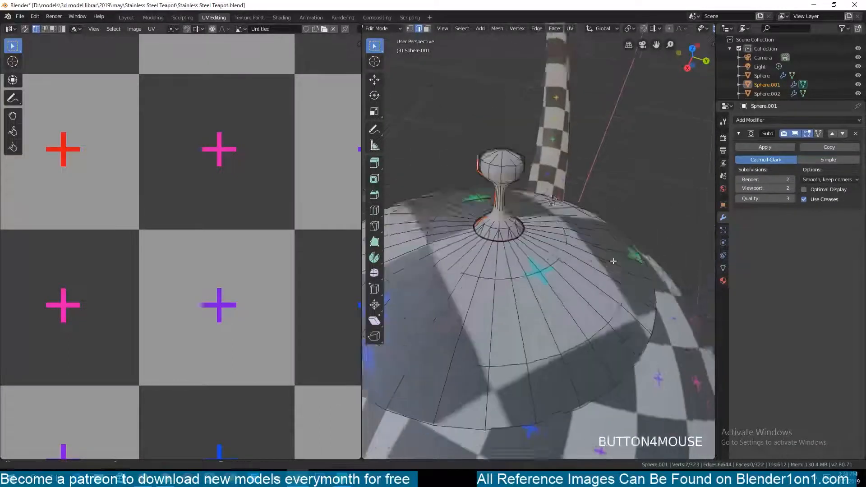
# Step: Check the lid's seams from several sides and unwrap the whole lid
pyautogui.scroll(4, 586, 248)
pyautogui.moveTo(528, 226); pyautogui.dragTo(559, 284, button='middle')
pyautogui.click(575, 265)
pyautogui.keyDown('shift'); pyautogui.moveTo(559, 284); pyautogui.dragTo(499, 225, button='middle'); pyautogui.keyUp('shift')
pyautogui.scroll(5, 536, 221)
pyautogui.click(518, 213)
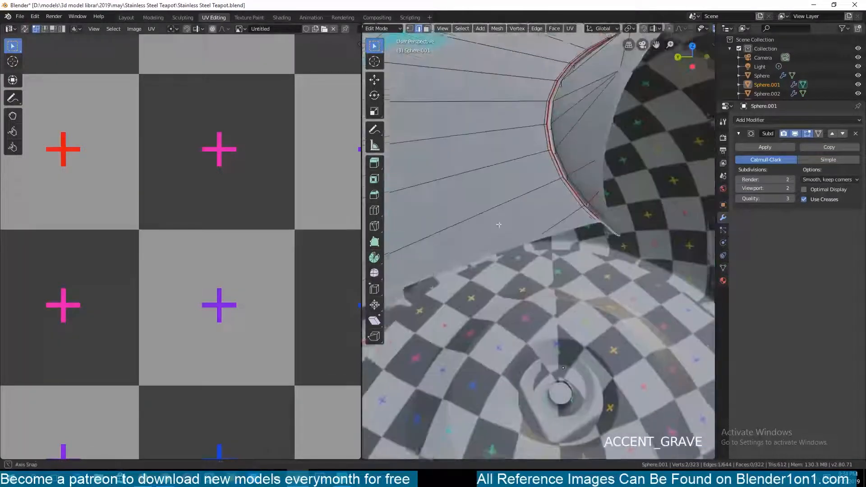
pyautogui.scroll(-5, 498, 225)
pyautogui.press('a')
pyautogui.press('u')
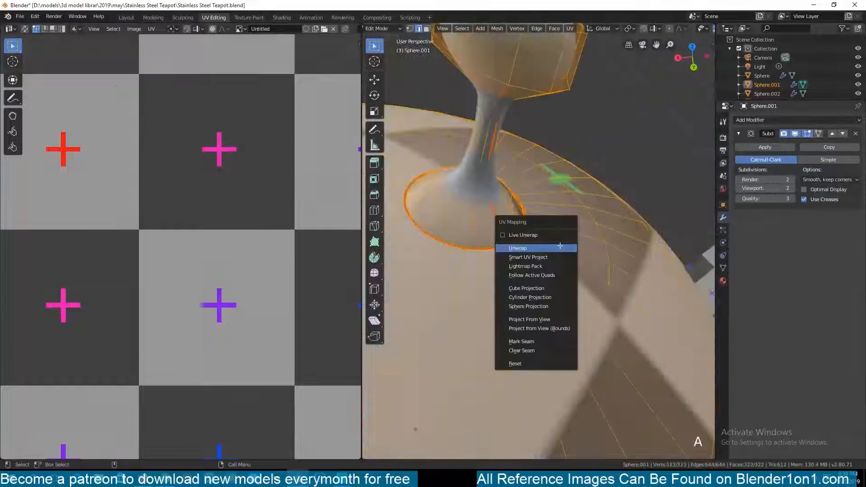
pyautogui.click(560, 245)
# Step: Examine the lid's UV islands, especially the layout of the knob and its stem
pyautogui.scroll(5, 262, 249)
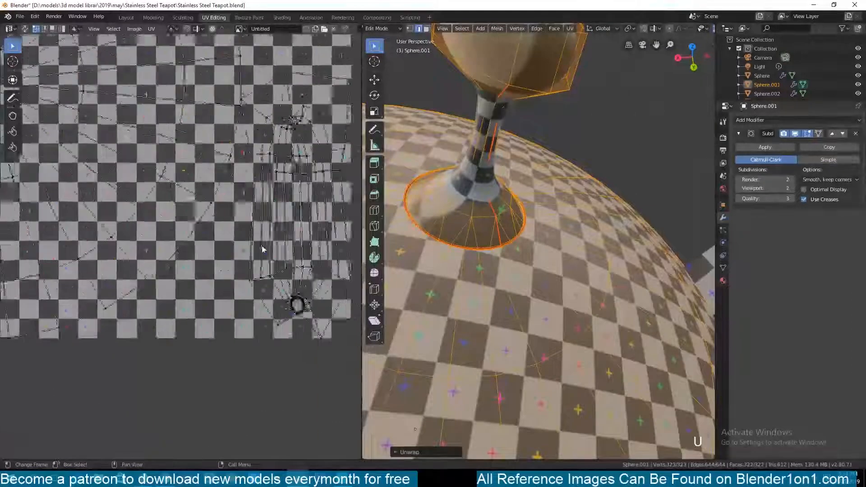
pyautogui.scroll(8, 263, 249)
pyautogui.keyDown('alt'); pyautogui.click(230, 280); pyautogui.keyUp('alt')
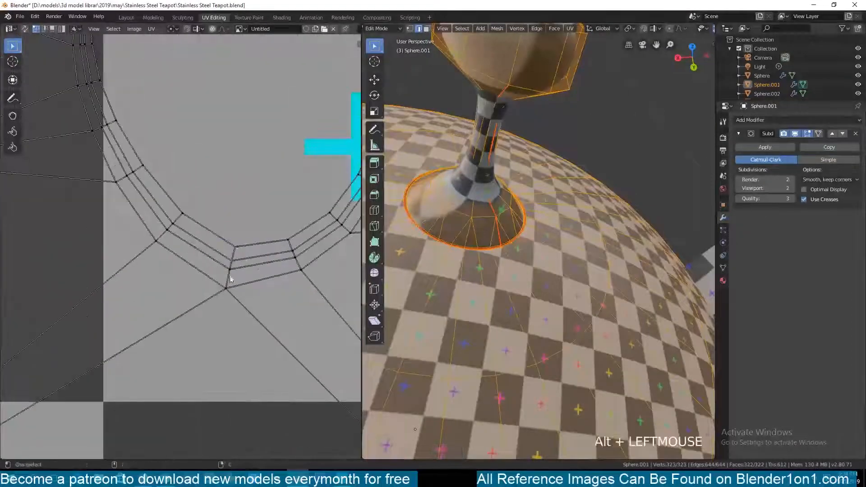
pyautogui.scroll(-5, 247, 246)
pyautogui.scroll(6, 170, 222)
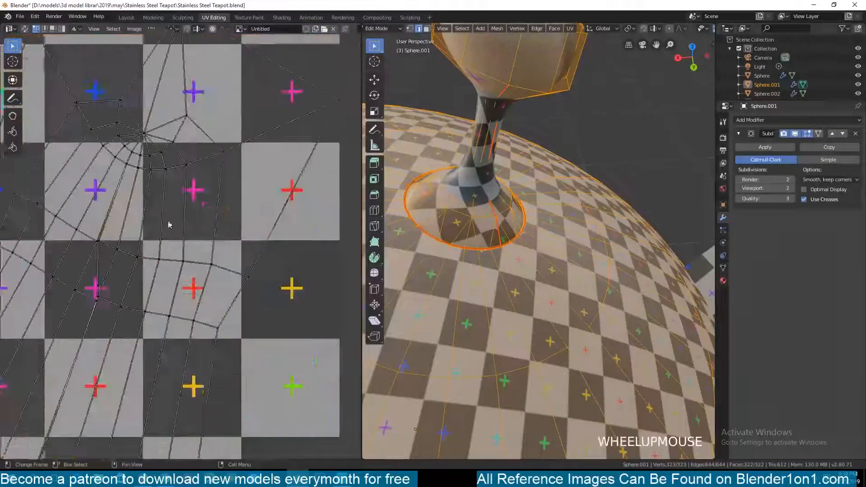
pyautogui.keyDown('alt'); pyautogui.click(149, 299); pyautogui.keyUp('alt')
pyautogui.hotkey('alt', 'a')
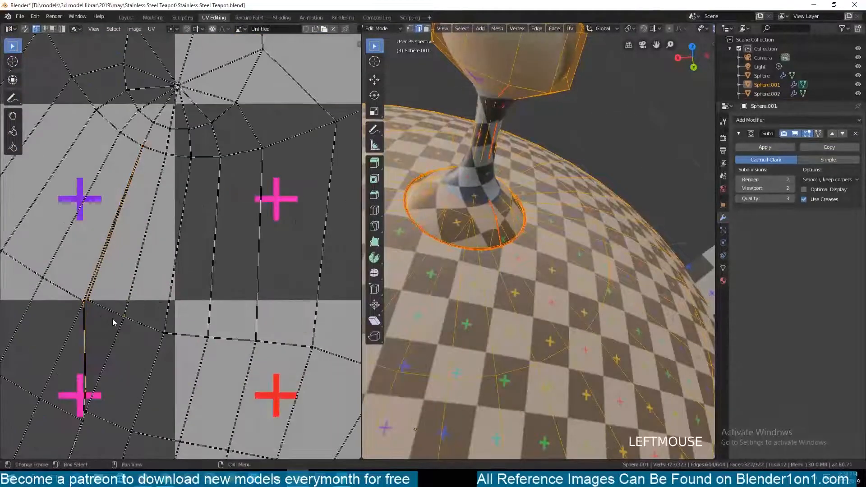
# Step: Turn on UV sync selection, clear the seam from the split edge in the knob's layout and unwrap the lid again
pyautogui.click(24, 29)
pyautogui.click(501, 213)
pyautogui.press('KP_Decimal')
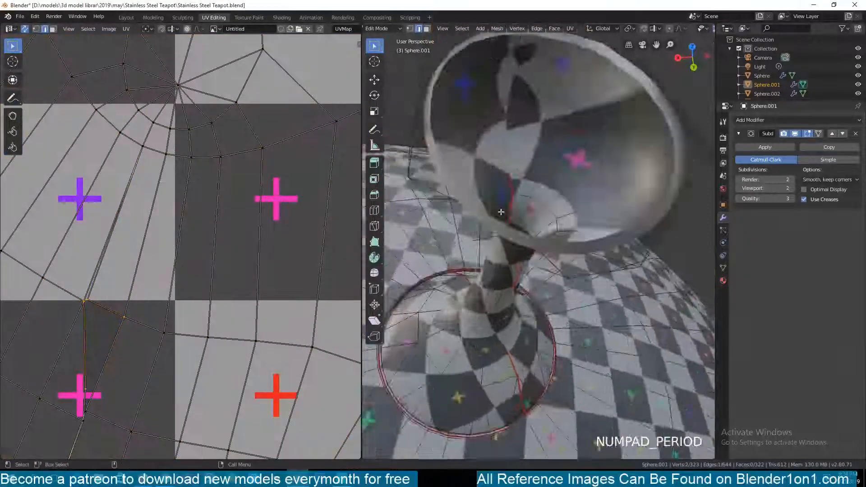
pyautogui.scroll(-2, 567, 205)
pyautogui.scroll(-2, 567, 205)
pyautogui.moveTo(567, 204); pyautogui.dragTo(606, 239, button='middle')
pyautogui.press('`')
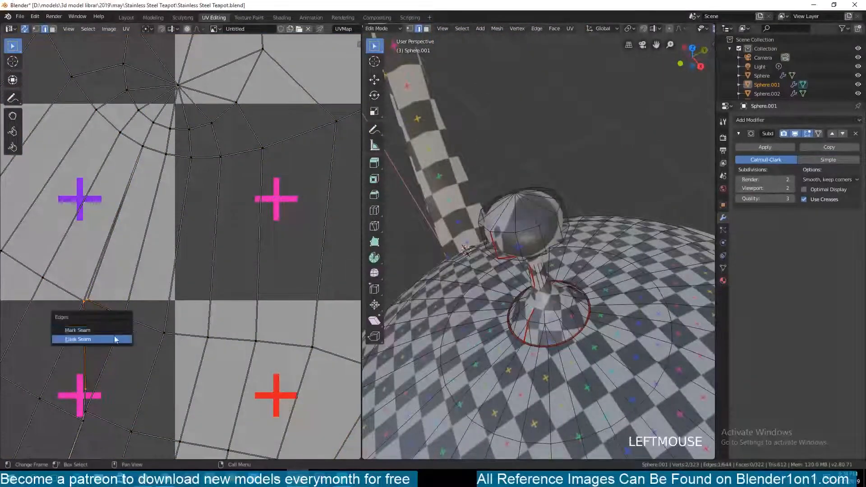
pyautogui.click(115, 339)
pyautogui.press('a')
pyautogui.press('u')
# Step: Clear the seam from the neighbouring knob edge in the UV layout and unwrap the lid once more
pyautogui.scroll(-4, 153, 316)
pyautogui.scroll(2, 151, 320)
pyautogui.click(112, 378)
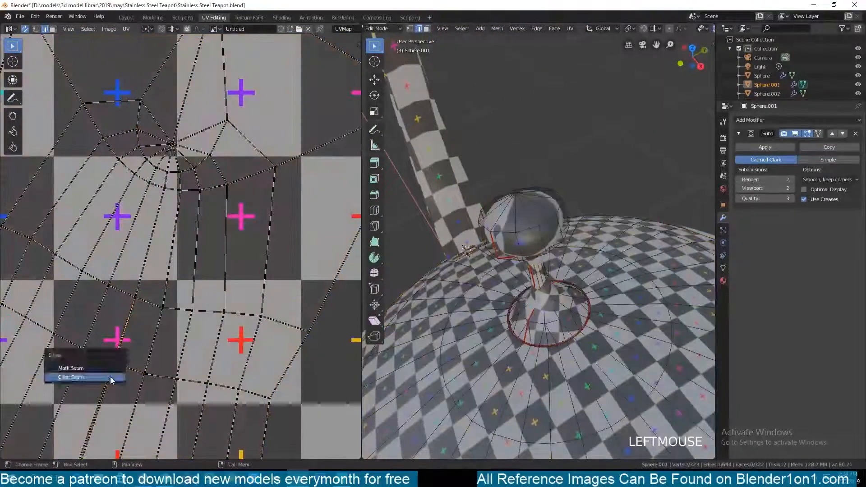
pyautogui.click(112, 380)
pyautogui.press('a')
pyautogui.press('u')
pyautogui.scroll(-6, 184, 249)
pyautogui.press('a')
pyautogui.scroll(1, 193, 256)
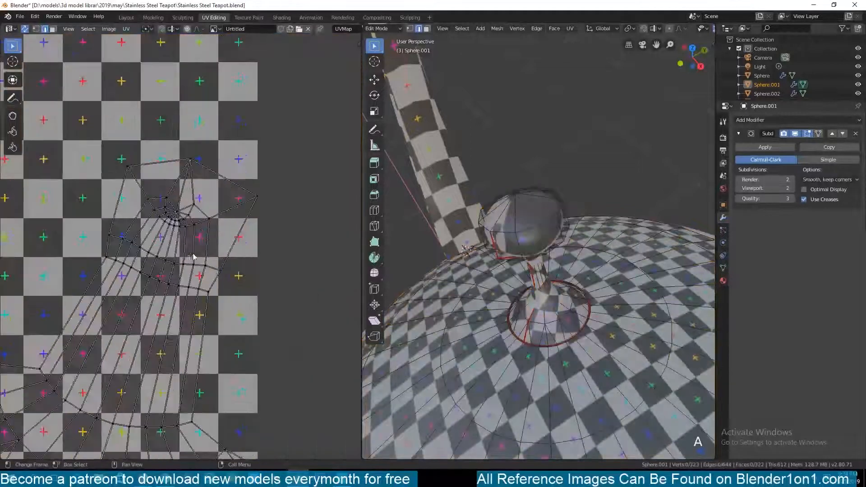
# Step: Examine the teapot base's UV layout and view the base isolated from the other parts
pyautogui.scroll(-3, 541, 315)
pyautogui.press('Tab')
pyautogui.press('`')
pyautogui.click(600, 380)
pyautogui.press('Tab')
pyautogui.press('a')
pyautogui.moveTo(196, 365); pyautogui.dragTo(288, 270, button='middle')
pyautogui.press('Tab')
pyautogui.press('`')
pyautogui.moveTo(573, 387); pyautogui.dragTo(561, 417, button='middle')
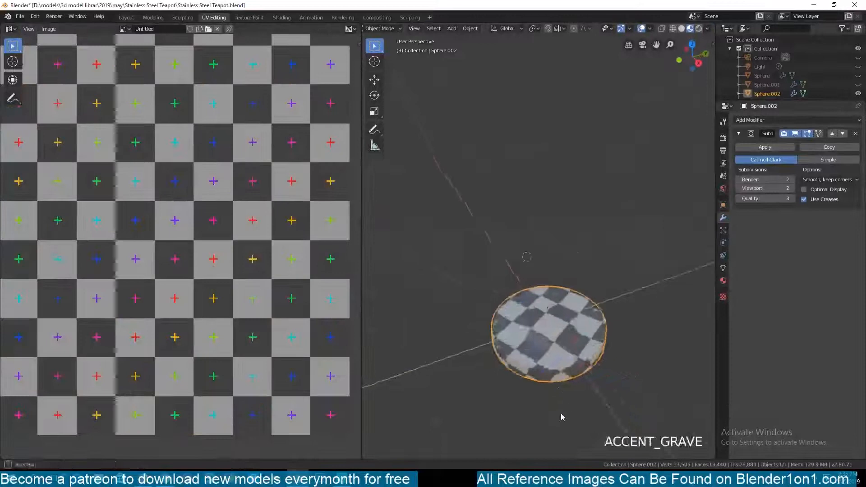
pyautogui.scroll(4, 558, 411)
pyautogui.scroll(-2, 554, 405)
# Step: Select all the teapot parts and unwrap their UVs together in multi-object editing
pyautogui.press('`')
pyautogui.moveTo(573, 387); pyautogui.dragTo(592, 352, button='middle')
pyautogui.moveTo(473, 181); pyautogui.dragTo(621, 420)
pyautogui.press('Tab')
pyautogui.press('a')
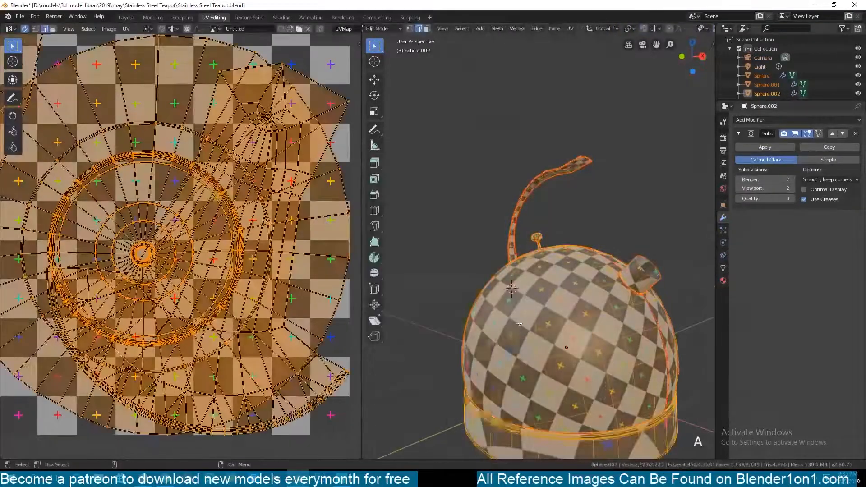
pyautogui.press('u')
pyautogui.click(506, 308)
# Step: Examine the combined UV layout and compare its islands and edge loops with the teapot from several angles
pyautogui.scroll(-4, 182, 288)
pyautogui.moveTo(113, 243); pyautogui.dragTo(180, 325, button='middle')
pyautogui.scroll(-4, 179, 326)
pyautogui.scroll(3, 178, 325)
pyautogui.press('`')
pyautogui.moveTo(493, 355)
pyautogui.mouseDown(button='middle')
pyautogui.moveTo(501, 381)
pyautogui.moveTo(496, 370)
pyautogui.mouseUp(button='middle')
pyautogui.moveTo(252, 289); pyautogui.dragTo(218, 290, button='middle')
pyautogui.moveTo(491, 333); pyautogui.dragTo(530, 365, button='middle')
pyautogui.moveTo(131, 193); pyautogui.dragTo(181, 246, button='middle')
pyautogui.scroll(4, 181, 246)
pyautogui.moveTo(464, 279); pyautogui.dragTo(445, 280, button='middle')
pyautogui.keyDown('alt'); pyautogui.click(167, 195); pyautogui.keyUp('alt')
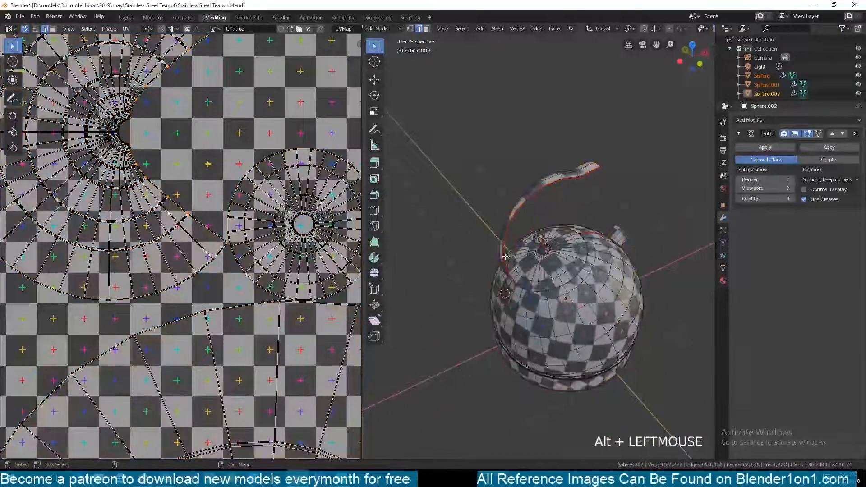
pyautogui.moveTo(504, 256); pyautogui.dragTo(451, 198, button='middle')
pyautogui.scroll(2, 451, 198)
pyautogui.press('`')
pyautogui.scroll(-6, 415, 291)
pyautogui.moveTo(415, 291); pyautogui.dragTo(402, 286, button='middle')
pyautogui.scroll(3, 497, 261)
# Step: Isolate the teapot body in edit mode and unwrap all of its UVs on their own
pyautogui.press('Tab')
pyautogui.click(553, 229)
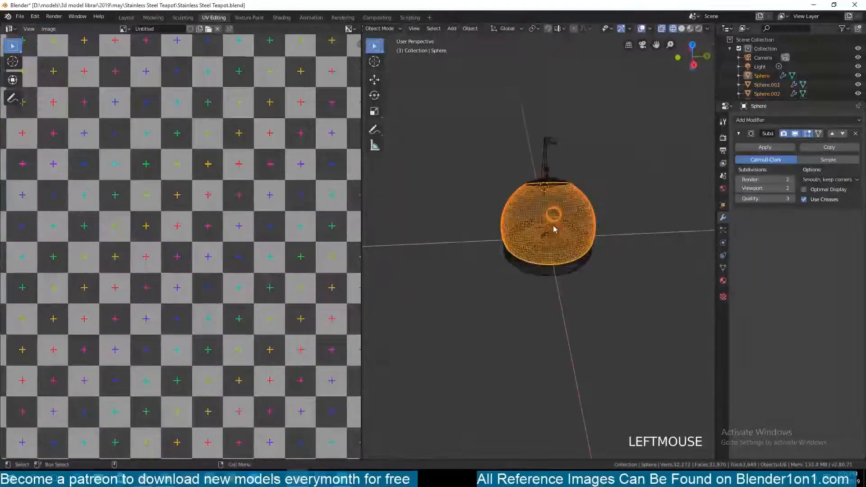
pyautogui.press('Tab')
pyautogui.click(196, 167)
pyautogui.press('a')
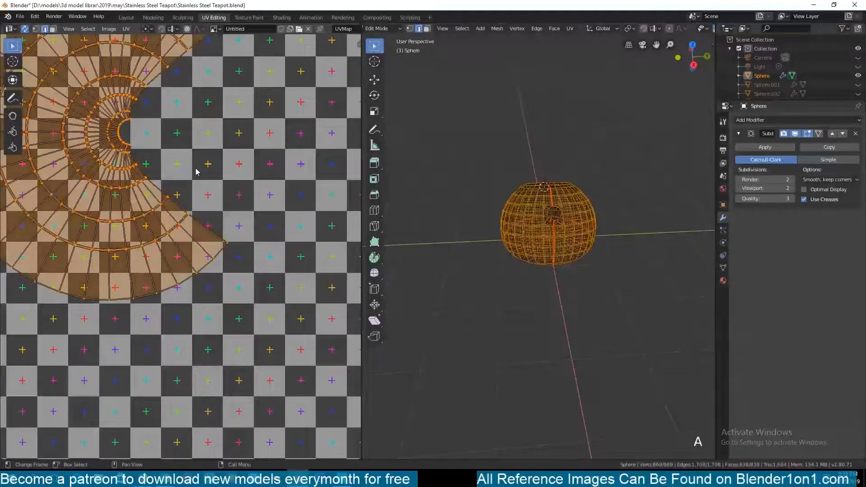
pyautogui.press('u')
pyautogui.click(195, 202)
pyautogui.press('Tab')
# Step: Unwrap all teapot parts together again, clear the selection and save the file
pyautogui.press('Tab')
pyautogui.press('a')
pyautogui.press('u')
pyautogui.click(539, 235)
pyautogui.scroll(4, 77, 386)
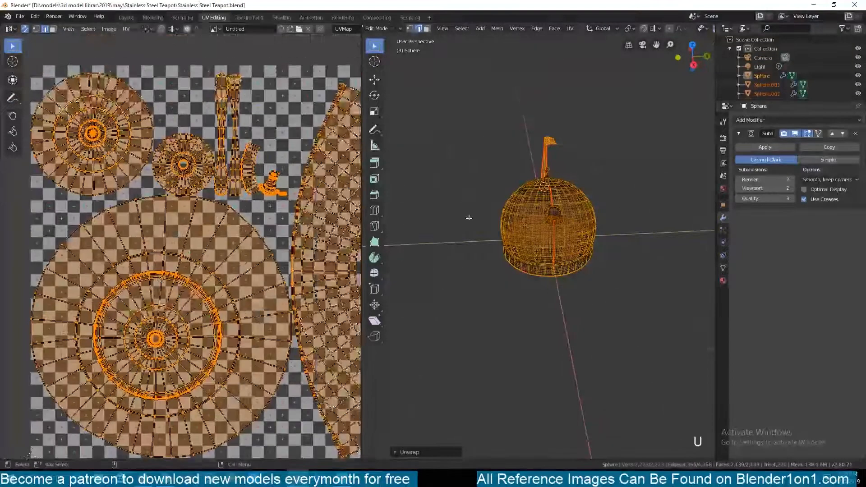
pyautogui.hotkey('alt', 'a')
pyautogui.hotkey('ctrl', 's')
# Step: Open the Shading workspace, set the viewport to Rendered shading and delete the color grid texture node from Material.001
pyautogui.click(282, 17)
pyautogui.scroll(4, 453, 154)
pyautogui.scroll(-3, 453, 154)
pyautogui.moveTo(453, 153)
pyautogui.mouseDown(button='middle')
pyautogui.moveTo(378, 158)
pyautogui.moveTo(336, 140)
pyautogui.mouseUp(button='middle')
pyautogui.click(698, 29)
pyautogui.press('Delete')
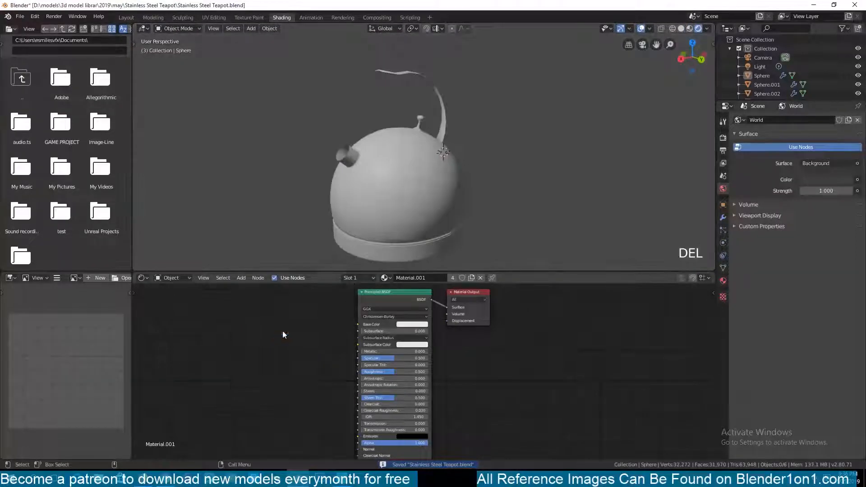
# Step: Replace the Outliner with an enlarged Image Editor showing the whole teapot reference image, and save the file
pyautogui.click(723, 29)
pyautogui.click(448, 72)
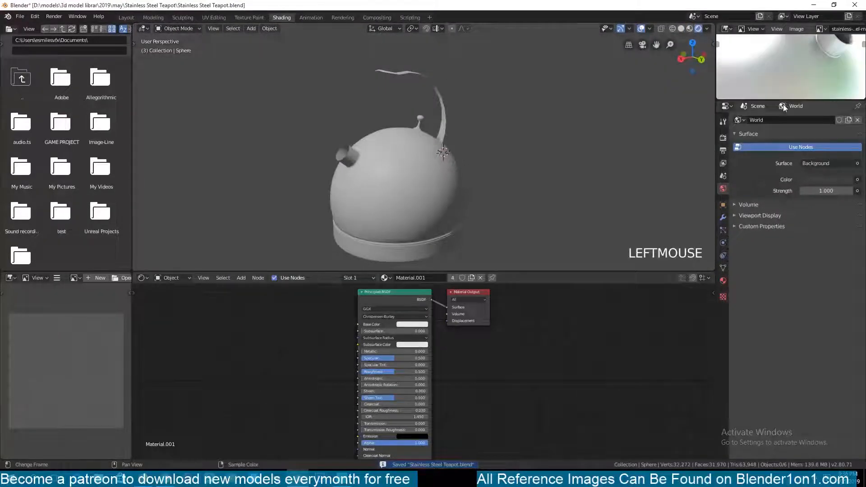
pyautogui.moveTo(783, 100); pyautogui.dragTo(783, 204)
pyautogui.scroll(-5, 777, 158)
pyautogui.moveTo(777, 158); pyautogui.dragTo(809, 161, button='middle')
pyautogui.hotkey('ctrl', 's')
pyautogui.scroll(3, 515, 194)
pyautogui.moveTo(415, 157)
pyautogui.mouseDown(button='middle')
pyautogui.moveTo(514, 194)
pyautogui.moveTo(427, 147)
pyautogui.mouseUp(button='middle')
pyautogui.hotkey('ctrl', 's')
pyautogui.moveTo(487, 347); pyautogui.dragTo(522, 353, button='middle')
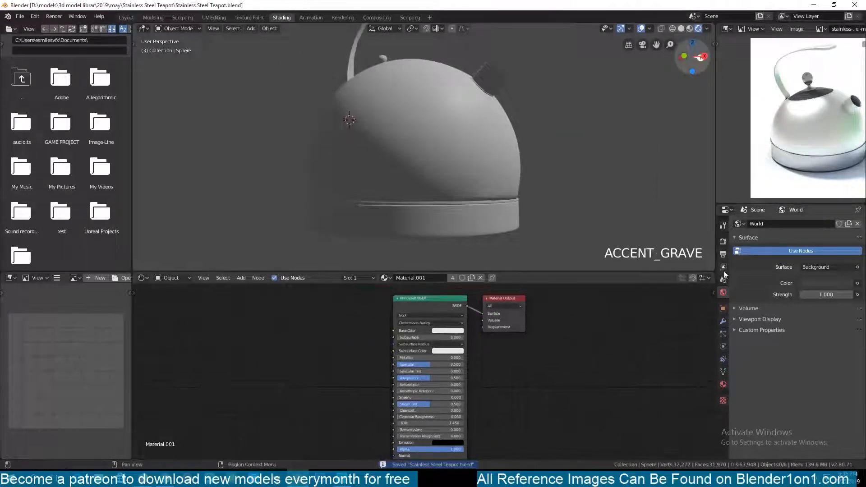
# Step: Assign an Environment Texture to the world background color, load an HDRI image into it and save the file
pyautogui.click(857, 283)
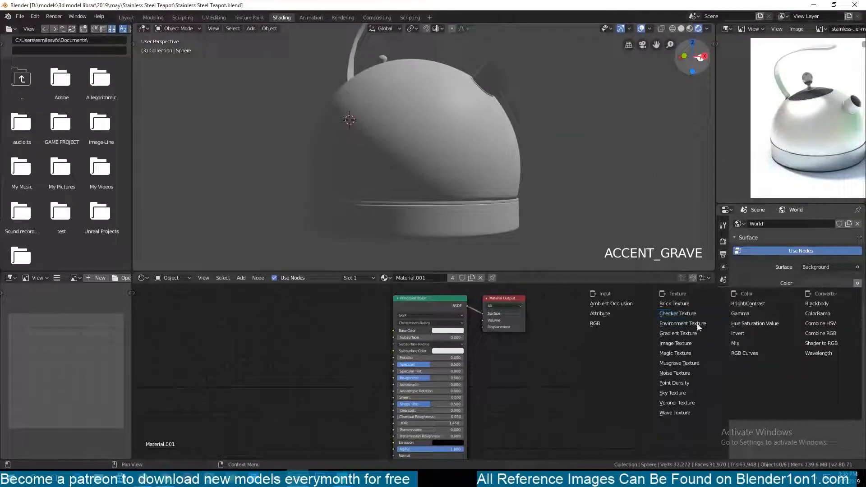
pyautogui.click(856, 283)
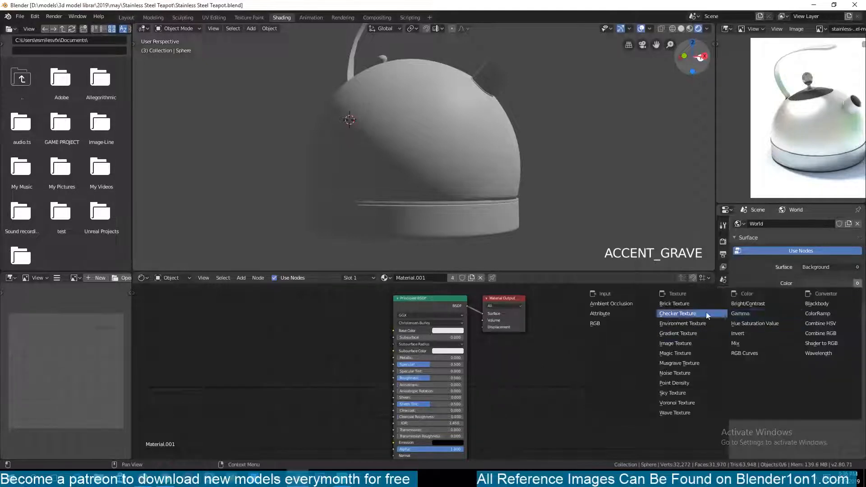
pyautogui.click(704, 323)
pyautogui.click(838, 299)
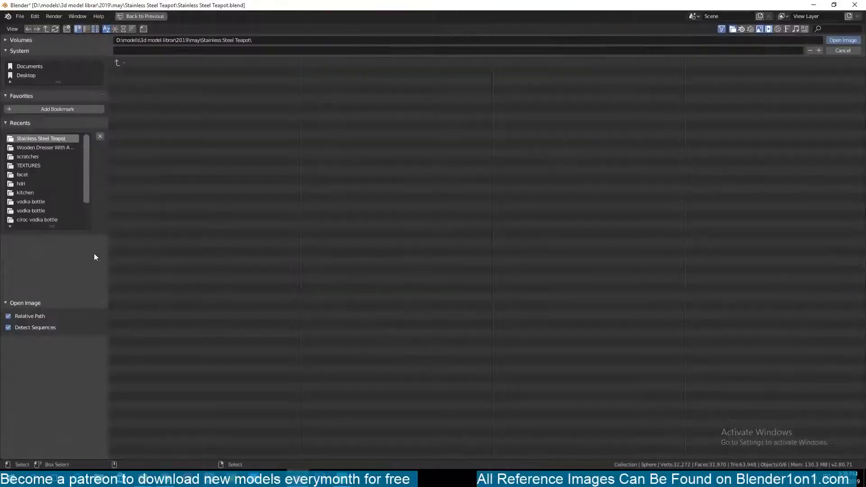
pyautogui.click(95, 29)
pyautogui.doubleClick(428, 121)
pyautogui.hotkey('ctrl', 's')
# Step: Select the teapot body and add an Image Texture node beside the Principled BSDF in Material.001
pyautogui.moveTo(431, 124); pyautogui.dragTo(453, 147, button='middle')
pyautogui.click(427, 137)
pyautogui.scroll(1, 448, 318)
pyautogui.moveTo(449, 318); pyautogui.dragTo(490, 317, button='middle')
pyautogui.hotkey('shift', 'a')
pyautogui.moveTo(314, 342)
pyautogui.click(399, 275)
pyautogui.click(270, 358)
# Step: Load a PNG texture image from disk into the new Image Texture node
pyautogui.click(329, 389)
pyautogui.click(31, 176)
pyautogui.click(35, 166)
pyautogui.click(96, 30)
pyautogui.doubleClick(326, 103)
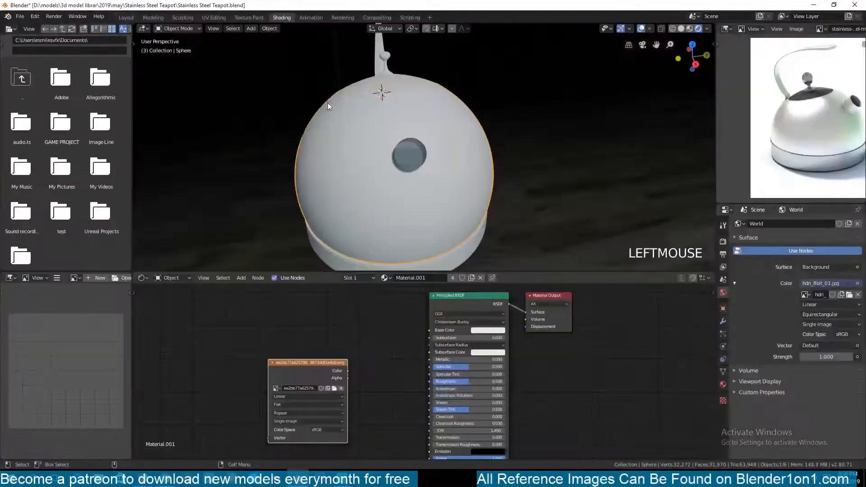
# Step: Connect the image texture's color to Roughness with Metallic at 1.000, and add Mapping and Texture Coordinate nodes before the texture
pyautogui.moveTo(323, 363); pyautogui.dragTo(266, 348)
pyautogui.moveTo(290, 356); pyautogui.dragTo(552, 364)
pyautogui.moveTo(350, 191); pyautogui.dragTo(428, 184, button='middle')
pyautogui.hotkey('ctrl', 's')
pyautogui.hotkey('ctrl', 't')
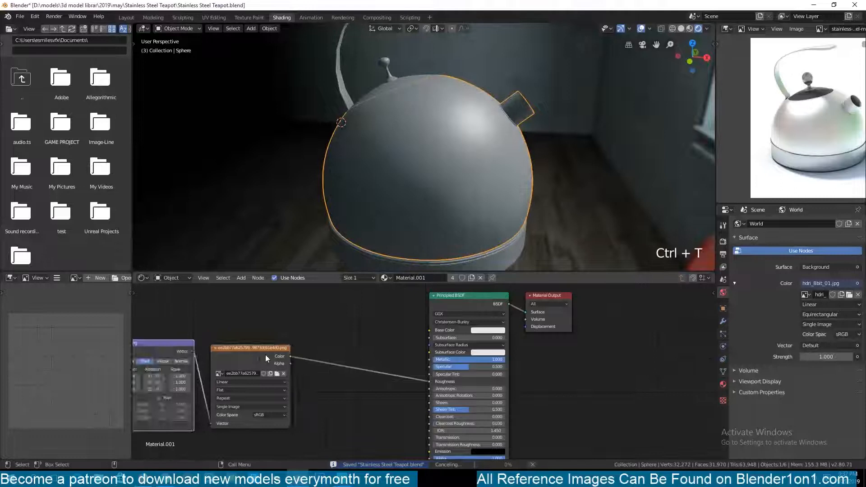
# Step: Set the Mapping node's scale to 7.7 on all three axes
pyautogui.moveTo(265, 355); pyautogui.dragTo(407, 329, button='middle')
pyautogui.scroll(2, 407, 329)
pyautogui.moveTo(300, 357); pyautogui.dragTo(329, 373)
pyautogui.press('`')
pyautogui.moveTo(460, 198); pyautogui.dragTo(428, 204, button='middle')
# Step: Insert a Math Add node between the image texture and Roughness, and set its value to -0.500
pyautogui.hotkey('shift', 'a')
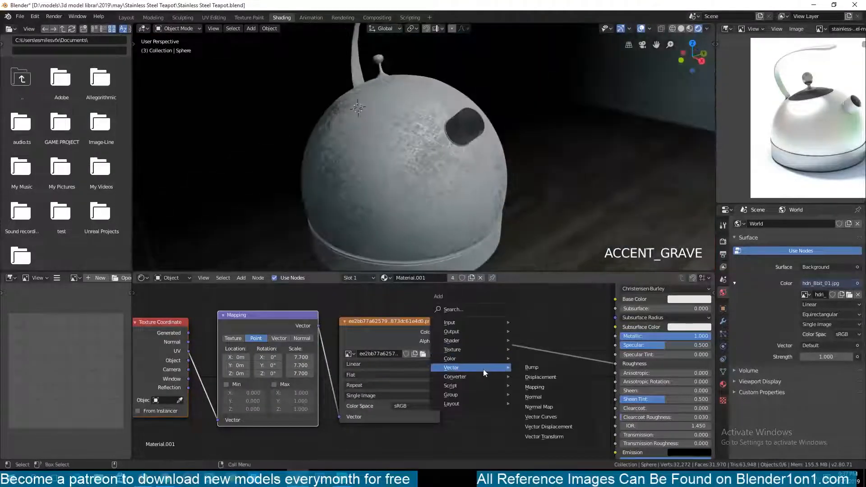
pyautogui.moveTo(477, 376)
pyautogui.click(556, 309)
pyautogui.click(548, 419)
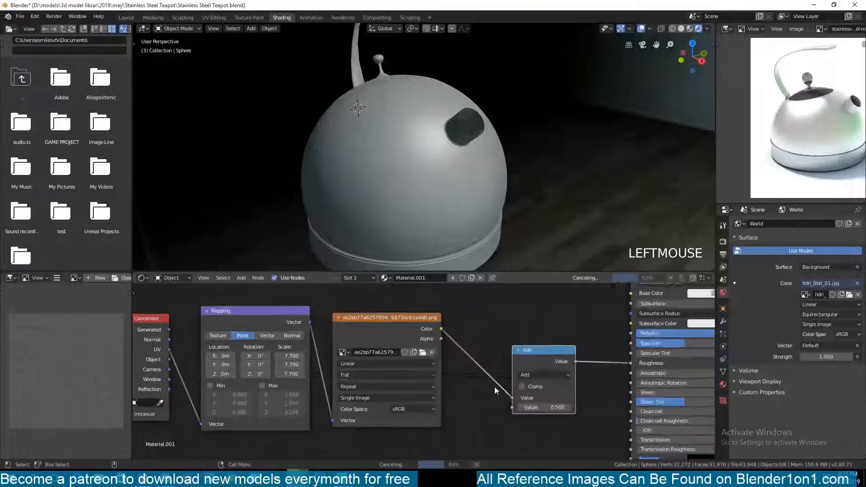
pyautogui.scroll(1, 549, 423)
pyautogui.moveTo(559, 410); pyautogui.dragTo(537, 410)
pyautogui.moveTo(535, 353); pyautogui.dragTo(574, 348)
# Step: Insert an Invert node before the Add node, then set the Mapping scale to 19.1 and the Add value to 0.230
pyautogui.hotkey('shift', 'a')
pyautogui.moveTo(503, 335)
pyautogui.click(561, 364)
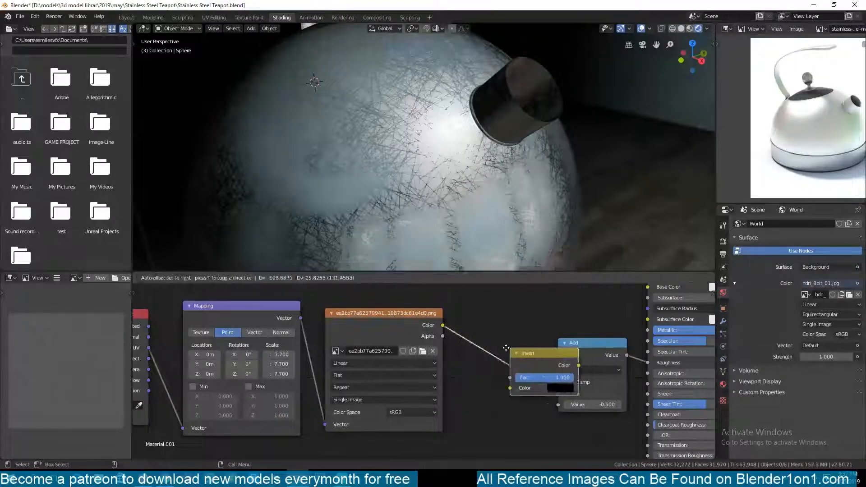
pyautogui.click(483, 350)
pyautogui.moveTo(618, 402)
pyautogui.mouseDown()
pyautogui.moveTo(645, 402)
pyautogui.moveTo(634, 402)
pyautogui.mouseUp()
pyautogui.moveTo(273, 354); pyautogui.dragTo(307, 373)
pyautogui.scroll(-4, 454, 208)
pyautogui.scroll(1, 454, 207)
pyautogui.moveTo(406, 172)
pyautogui.mouseDown(button='middle')
pyautogui.moveTo(453, 207)
pyautogui.moveTo(406, 181)
pyautogui.mouseUp(button='middle')
pyautogui.moveTo(627, 405)
pyautogui.mouseDown()
pyautogui.moveTo(617, 405)
pyautogui.moveTo(644, 405)
pyautogui.mouseUp()
pyautogui.scroll(-2, 426, 193)
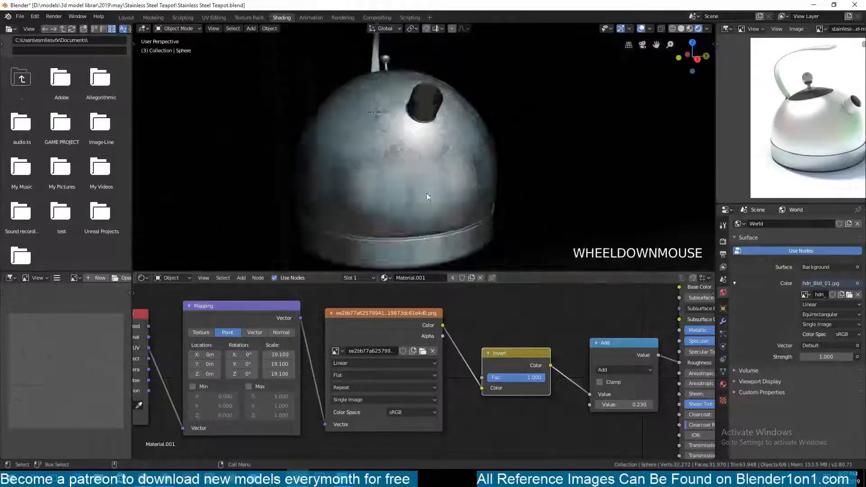
# Step: Link the Add node's output to the Anisotropic input as well as Roughness, and save the file
pyautogui.moveTo(426, 193); pyautogui.dragTo(518, 192, button='middle')
pyautogui.moveTo(602, 398); pyautogui.dragTo(470, 369, button='middle')
pyautogui.moveTo(548, 341); pyautogui.dragTo(548, 343)
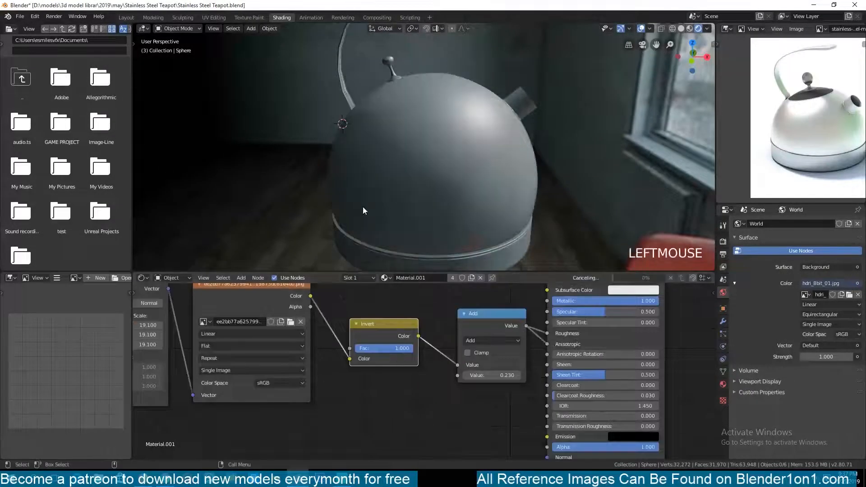
pyautogui.moveTo(393, 214); pyautogui.dragTo(369, 222, button='middle')
pyautogui.moveTo(486, 321); pyautogui.dragTo(466, 330)
pyautogui.hotkey('ctrl', 's')
# Step: Replace the scratch image in the Image Texture node with anisotropic-texture.jpg
pyautogui.scroll(-3, 280, 323)
pyautogui.moveTo(279, 322); pyautogui.dragTo(376, 343, button='middle')
pyautogui.click(387, 343)
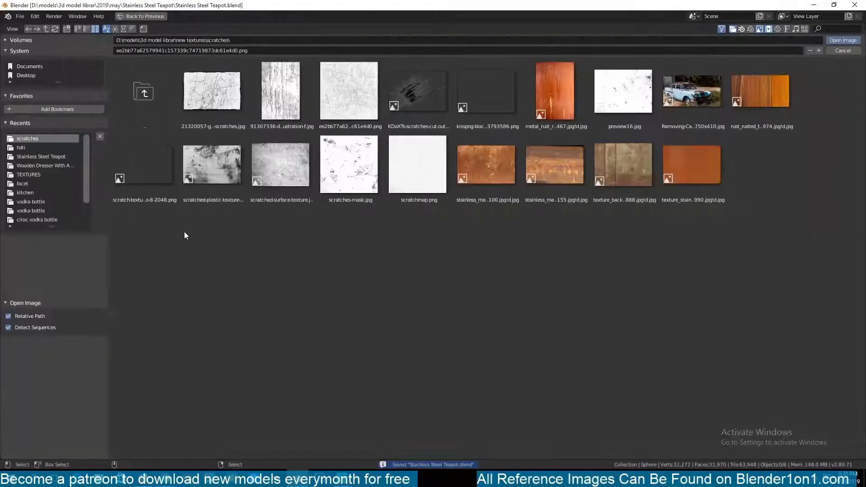
pyautogui.click(35, 147)
pyautogui.click(31, 174)
pyautogui.scroll(-15, 483, 388)
pyautogui.doubleClick(611, 192)
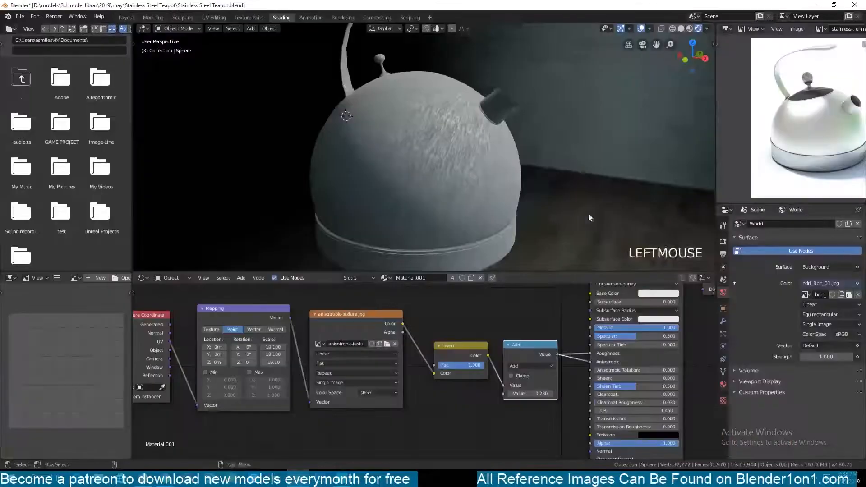
# Step: Set the Mapping node's scale to 26.7 on all axes and save the file
pyautogui.press('`')
pyautogui.moveTo(590, 218); pyautogui.dragTo(648, 219, button='middle')
pyautogui.scroll(1, 300, 380)
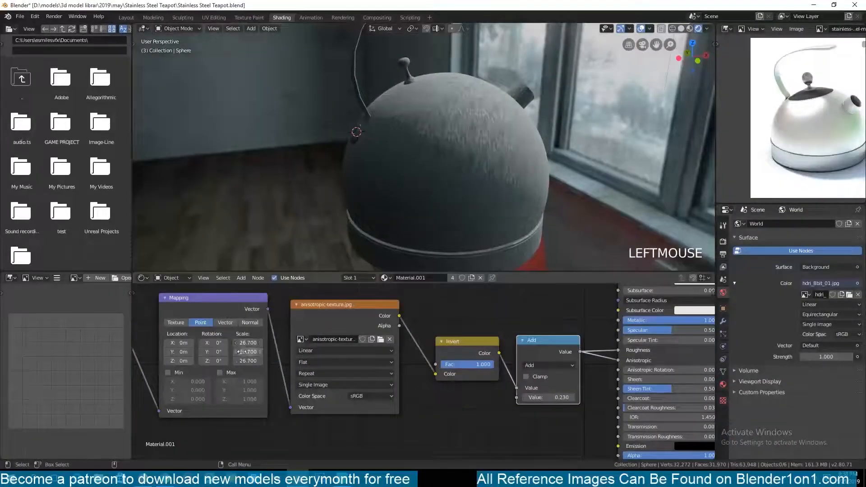
pyautogui.press('Return')
pyautogui.press('`')
pyautogui.moveTo(375, 208); pyautogui.dragTo(311, 206, button='middle')
pyautogui.hotkey('ctrl', 's')
# Step: Lower the Add node's value and drive the Mapping node with Object coordinates at a scale of 1.000
pyautogui.scroll(3, 316, 207)
pyautogui.moveTo(548, 398); pyautogui.dragTo(523, 397)
pyautogui.moveTo(164, 386); pyautogui.dragTo(350, 396, button='middle')
pyautogui.scroll(1, 349, 396)
pyautogui.moveTo(281, 354); pyautogui.dragTo(341, 429)
# Step: Set the image texture's projection to Box and the Mapping scale to 1.010, and save the file
pyautogui.click(569, 369)
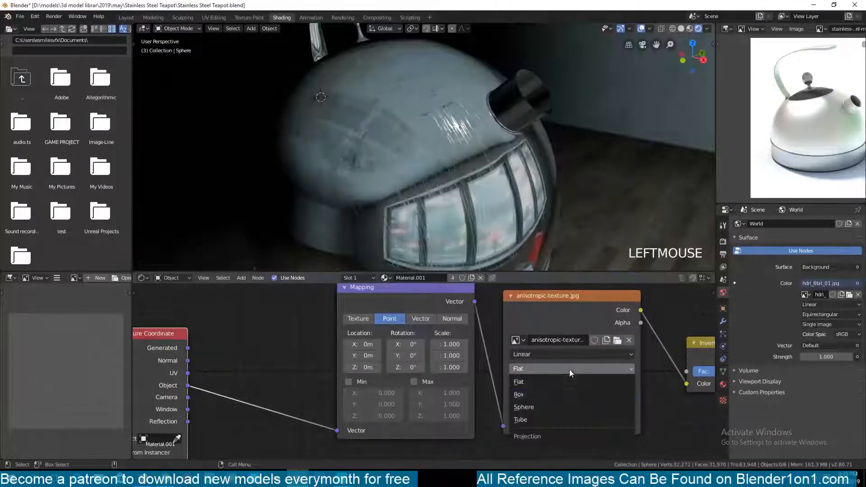
pyautogui.click(564, 394)
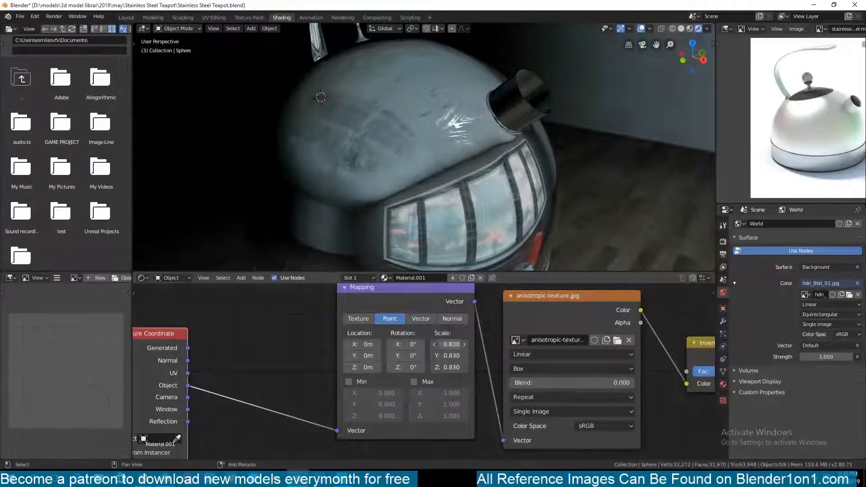
pyautogui.moveTo(432, 198); pyautogui.dragTo(387, 171, button='middle')
pyautogui.hotkey('ctrl', 's')
pyautogui.scroll(-3, 405, 176)
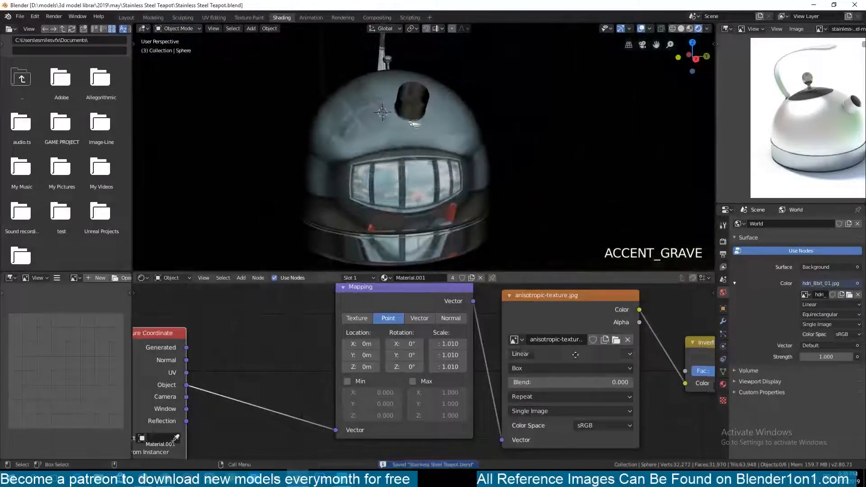
# Step: Set the Add node's value to -0.170
pyautogui.moveTo(676, 393); pyautogui.dragTo(424, 379, button='middle')
pyautogui.scroll(3, 495, 380)
pyautogui.keyDown('shift'); pyautogui.moveTo(621, 404); pyautogui.dragTo(641, 404); pyautogui.keyUp('shift')
pyautogui.press('`')
# Step: Switch the image texture's projection to Sphere, check the brushed pattern around the teapot and save the file
pyautogui.click(324, 351)
pyautogui.click(323, 352)
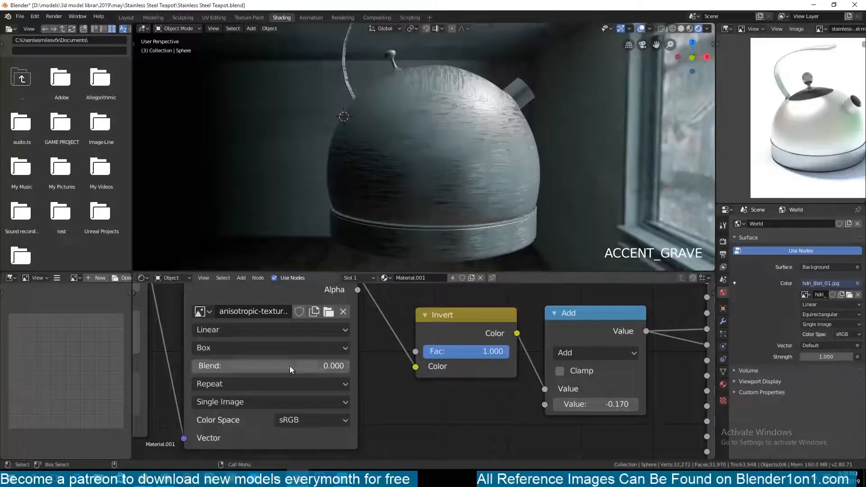
pyautogui.click(248, 353)
pyautogui.click(232, 394)
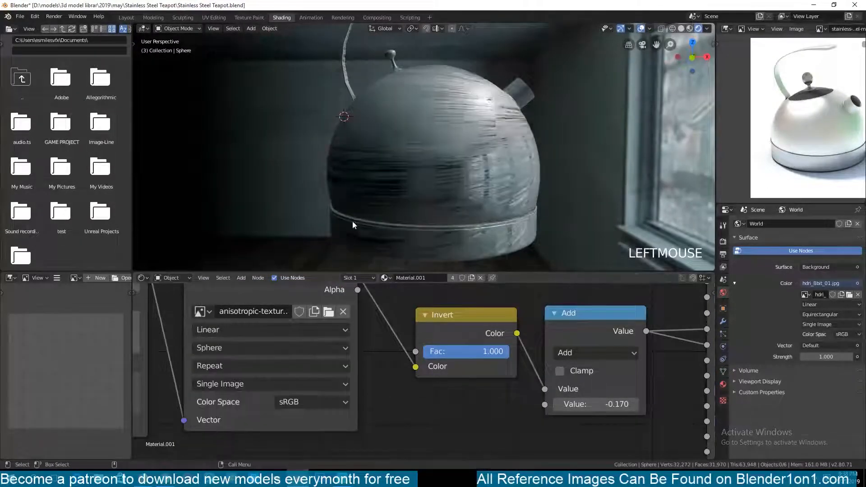
pyautogui.press('`')
pyautogui.moveTo(216, 244); pyautogui.dragTo(542, 188, button='middle')
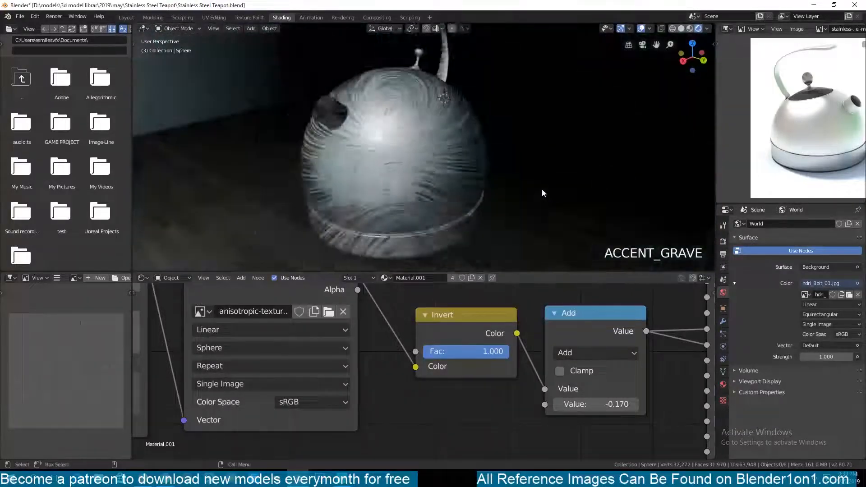
pyautogui.scroll(2, 542, 188)
pyautogui.hotkey('ctrl', 's')
# Step: Set the Mapping node's scale to 50.61 on all axes
pyautogui.moveTo(375, 365); pyautogui.dragTo(598, 381, button='middle')
pyautogui.scroll(-2, 597, 381)
pyautogui.moveTo(381, 341); pyautogui.dragTo(444, 365)
pyautogui.moveTo(367, 183); pyautogui.dragTo(347, 164, button='middle')
pyautogui.scroll(3, 346, 180)
pyautogui.moveTo(378, 364)
pyautogui.mouseDown()
pyautogui.moveTo(439, 365)
pyautogui.moveTo(394, 365)
pyautogui.mouseUp()
pyautogui.scroll(-3, 365, 134)
pyautogui.moveTo(364, 133); pyautogui.dragTo(455, 145, button='middle')
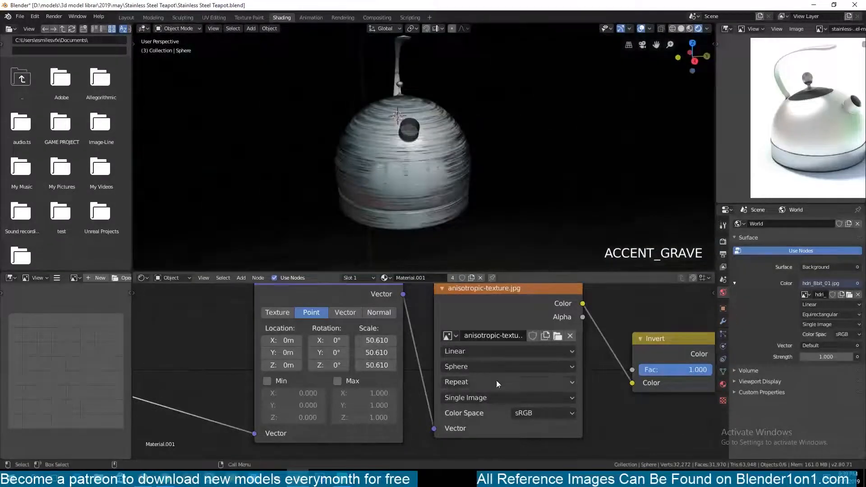
# Step: Set the Add node's value to 0.290 and the Mapping Z scale to 21.69, and save the file
pyautogui.moveTo(707, 368); pyautogui.dragTo(502, 364, button='middle')
pyautogui.moveTo(541, 407)
pyautogui.mouseDown()
pyautogui.moveTo(504, 408)
pyautogui.moveTo(578, 410)
pyautogui.mouseUp()
pyautogui.moveTo(316, 379); pyautogui.dragTo(470, 384, button='middle')
pyautogui.moveTo(302, 366); pyautogui.dragTo(307, 365)
pyautogui.press('`')
pyautogui.moveTo(408, 169); pyautogui.dragTo(449, 155, button='middle')
pyautogui.hotkey('ctrl', 's')
# Step: Move the texture node chain away from the Principled BSDF and place the Add node below the Invert node's level
pyautogui.scroll(-2, 697, 401)
pyautogui.moveTo(689, 421); pyautogui.dragTo(316, 316)
pyautogui.press('g')
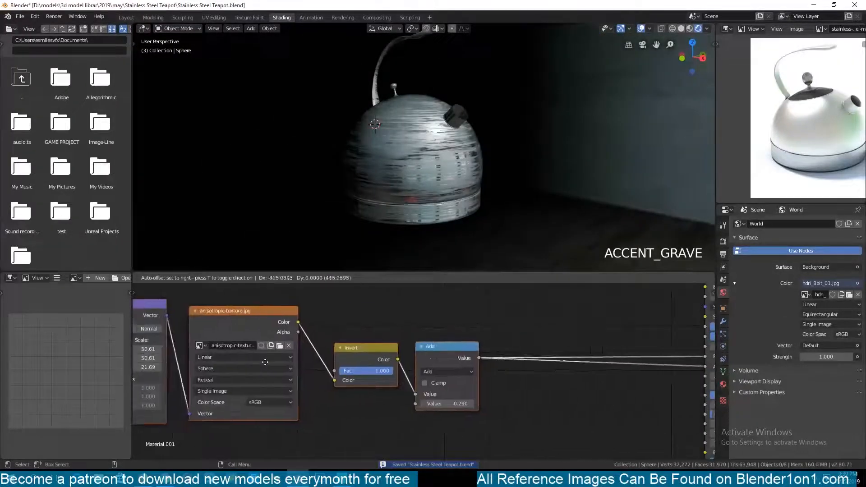
pyautogui.click(265, 362)
pyautogui.moveTo(431, 358); pyautogui.dragTo(421, 353, button='middle')
pyautogui.moveTo(421, 354); pyautogui.dragTo(507, 416)
# Step: Add a ColorRamp node after the Invert node and link Invert's color directly to Anisotropic
pyautogui.hotkey('shift', 'a')
pyautogui.moveTo(479, 348)
pyautogui.click(518, 240)
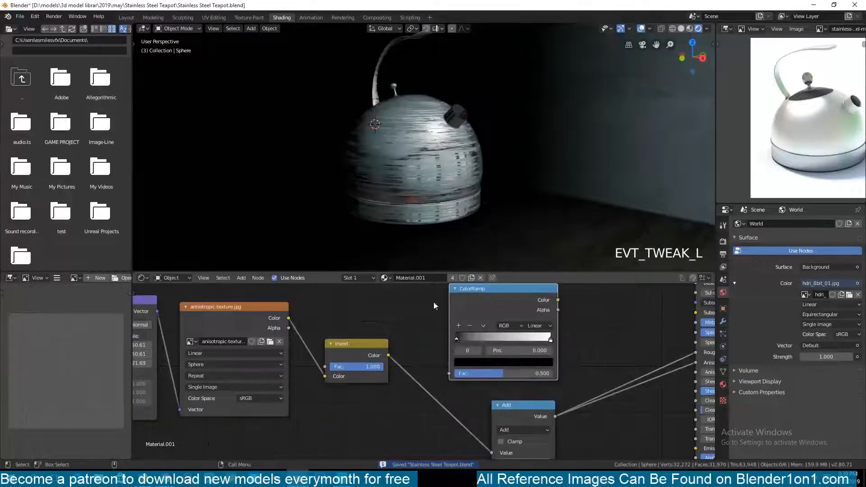
pyautogui.moveTo(467, 375); pyautogui.dragTo(356, 371, button='middle')
pyautogui.moveTo(277, 352); pyautogui.dragTo(583, 358)
pyautogui.press('`')
pyautogui.moveTo(391, 190); pyautogui.dragTo(364, 186, button='middle')
pyautogui.scroll(2, 364, 186)
# Step: Feed the Principled BSDF's Roughness from the color output of the ColorRamp that follows the Invert node
pyautogui.moveTo(544, 372); pyautogui.dragTo(543, 402)
pyautogui.scroll(2, 366, 149)
pyautogui.press('`')
pyautogui.scroll(2, 355, 166)
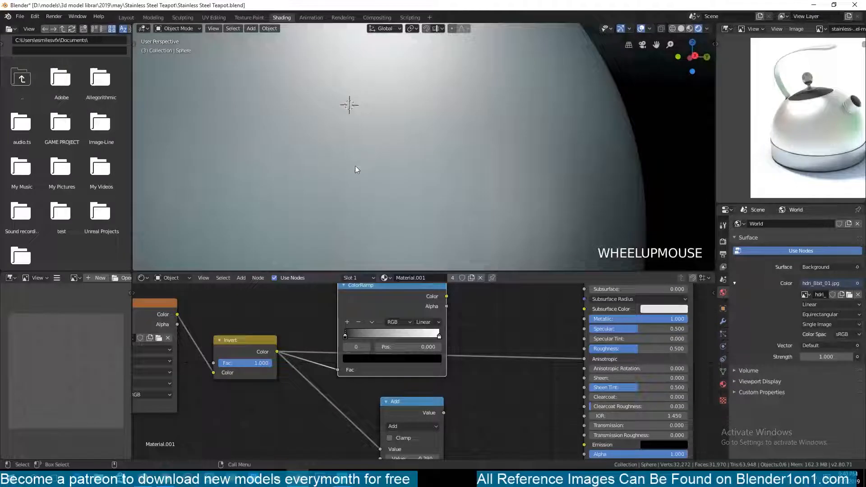
pyautogui.moveTo(280, 354); pyautogui.dragTo(583, 348)
pyautogui.moveTo(440, 327); pyautogui.dragTo(445, 381, button='middle')
pyautogui.scroll(-1, 445, 381)
pyautogui.moveTo(426, 363); pyautogui.dragTo(438, 321)
pyautogui.moveTo(462, 309); pyautogui.dragTo(566, 397)
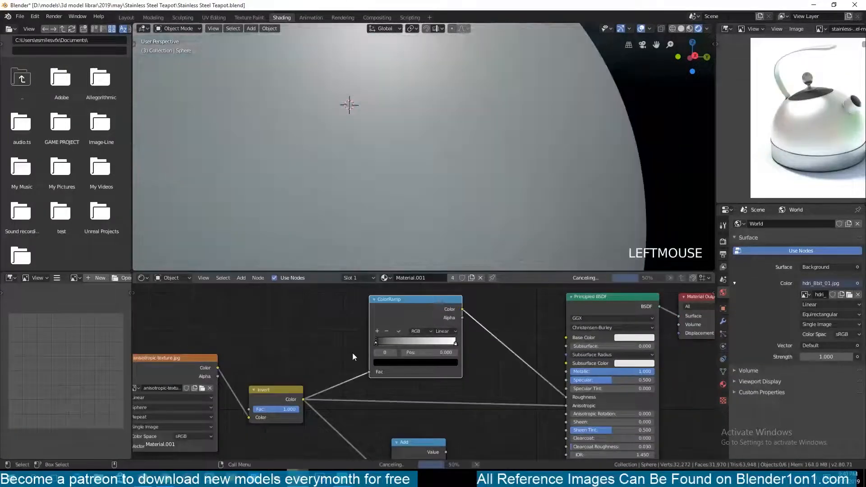
# Step: Change the ColorRamp's black and white stops to mid grey tones
pyautogui.scroll(-4, 372, 201)
pyautogui.press('`')
pyautogui.scroll(3, 433, 236)
pyautogui.click(375, 343)
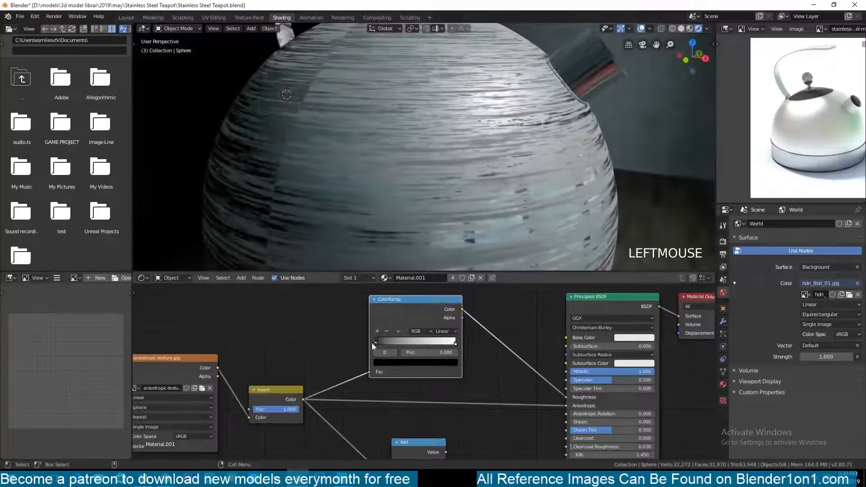
pyautogui.click(454, 344)
pyautogui.click(451, 362)
pyautogui.moveTo(440, 261); pyautogui.dragTo(440, 278)
pyautogui.click(397, 362)
pyautogui.moveTo(428, 195); pyautogui.dragTo(293, 205, button='middle')
pyautogui.scroll(4, 306, 198)
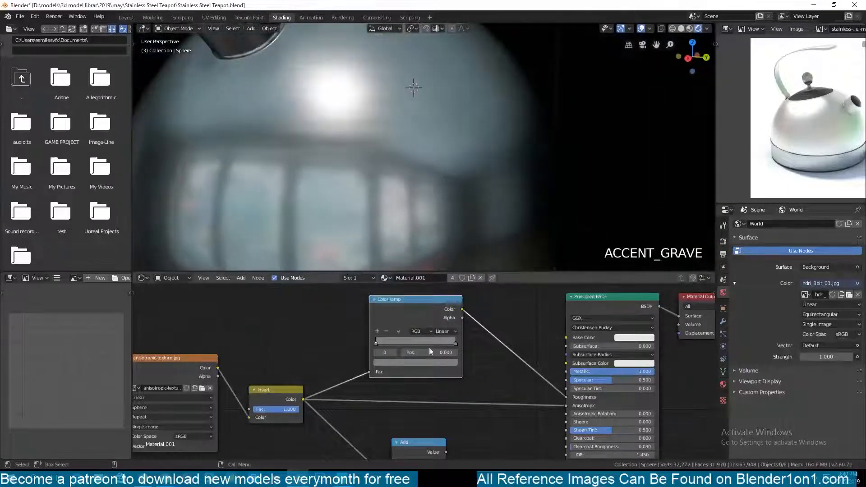
# Step: Insert the Add node between the ColorRamp and Roughness, and set its value to 0.100
pyautogui.moveTo(434, 367); pyautogui.dragTo(413, 367)
pyautogui.keyDown('alt'); pyautogui.moveTo(429, 436); pyautogui.dragTo(519, 338); pyautogui.keyUp('alt')
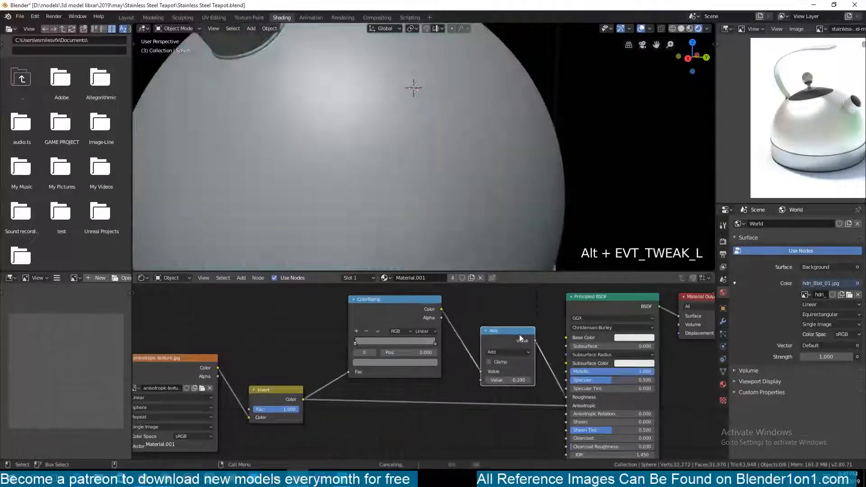
pyautogui.moveTo(505, 380); pyautogui.dragTo(522, 380)
pyautogui.scroll(-3, 412, 247)
pyautogui.moveTo(412, 247); pyautogui.dragTo(471, 234, button='middle')
pyautogui.scroll(2, 470, 234)
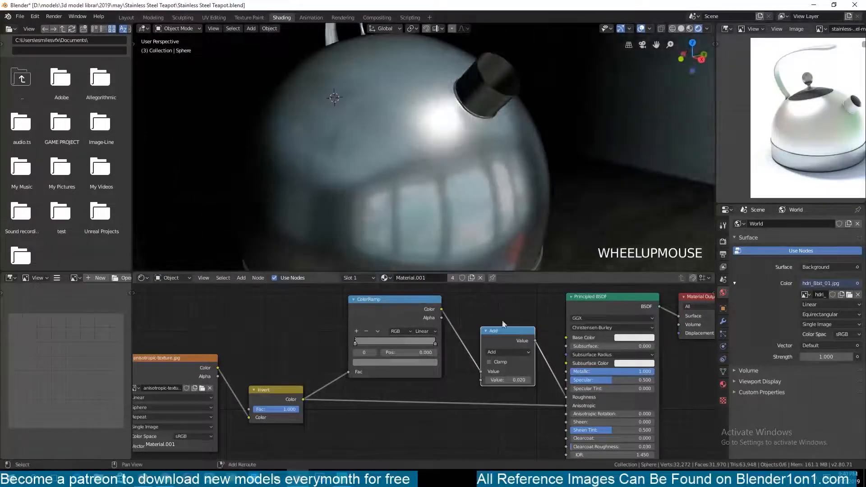
pyautogui.keyDown('shift'); pyautogui.moveTo(512, 380); pyautogui.dragTo(509, 380); pyautogui.keyUp('shift')
# Step: Set the ColorRamp stop's brightness to about 0.539 and Anisotropic Rotation to 1.000, and save the file
pyautogui.click(394, 362)
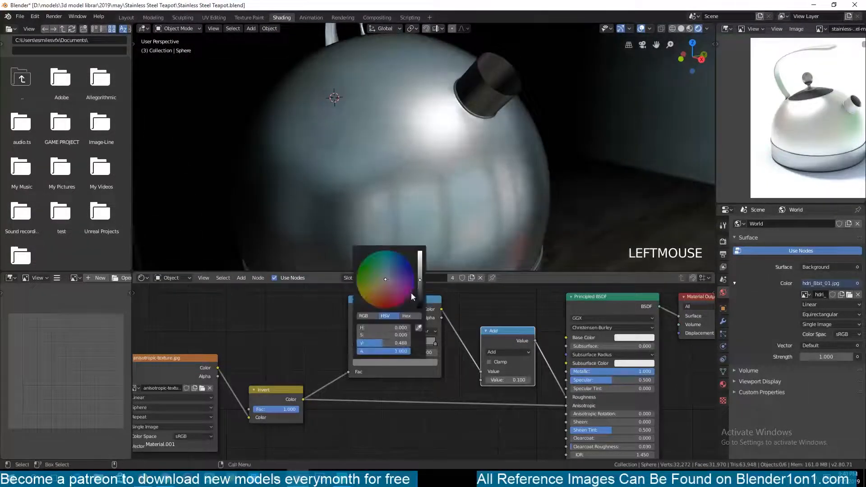
pyautogui.moveTo(420, 286); pyautogui.dragTo(420, 278)
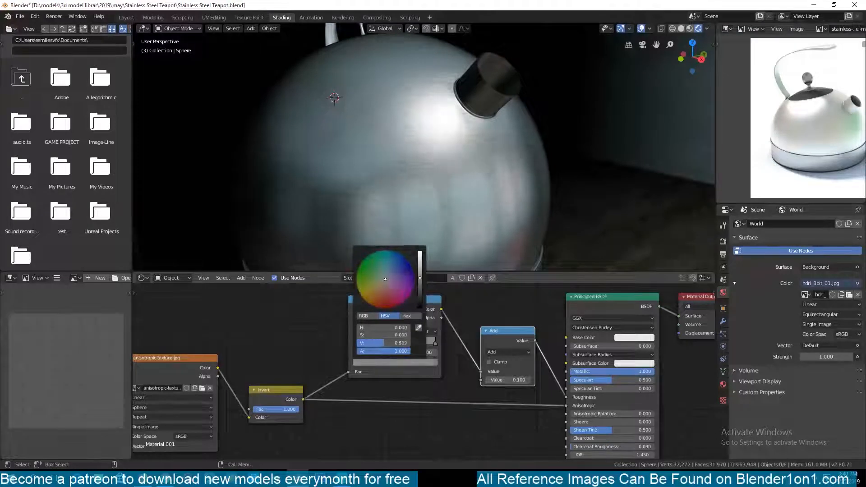
pyautogui.moveTo(528, 364); pyautogui.dragTo(500, 387)
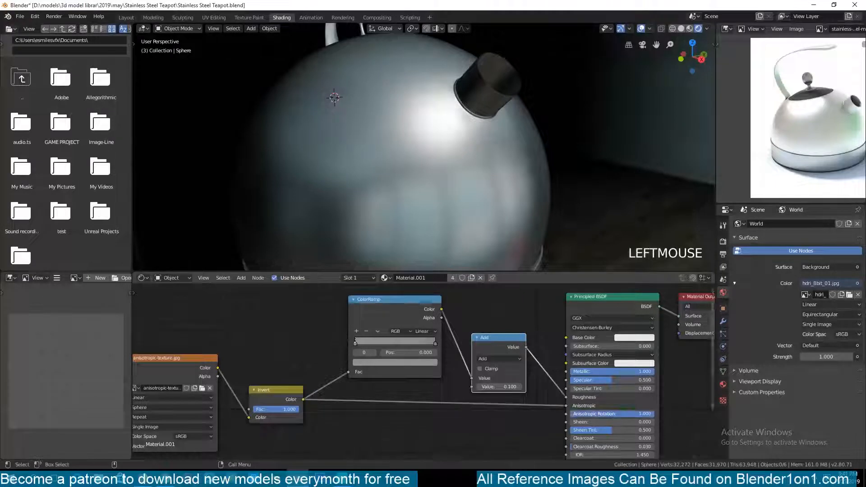
pyautogui.moveTo(604, 413); pyautogui.dragTo(653, 414)
pyautogui.scroll(-3, 377, 189)
pyautogui.hotkey('ctrl', 's')
# Step: Inspect the brushed metal from several angles and switch the viewport to LookDev shading
pyautogui.moveTo(377, 189); pyautogui.dragTo(403, 204, button='middle')
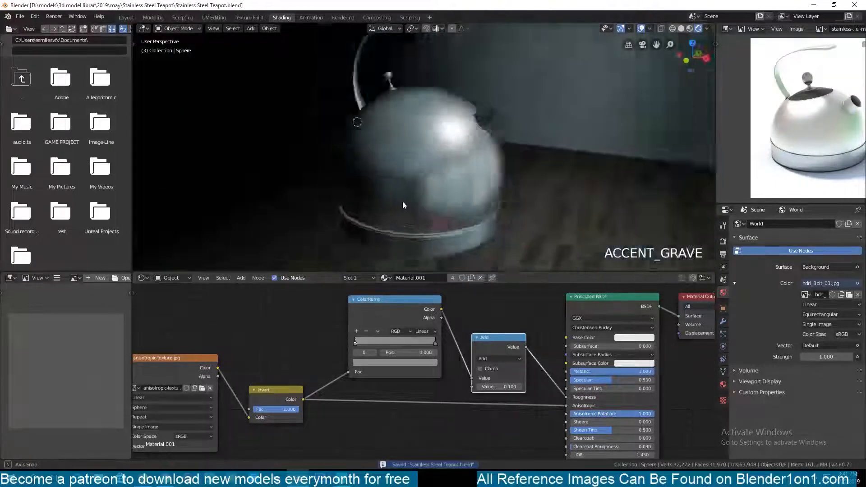
pyautogui.scroll(2, 394, 214)
pyautogui.press('`')
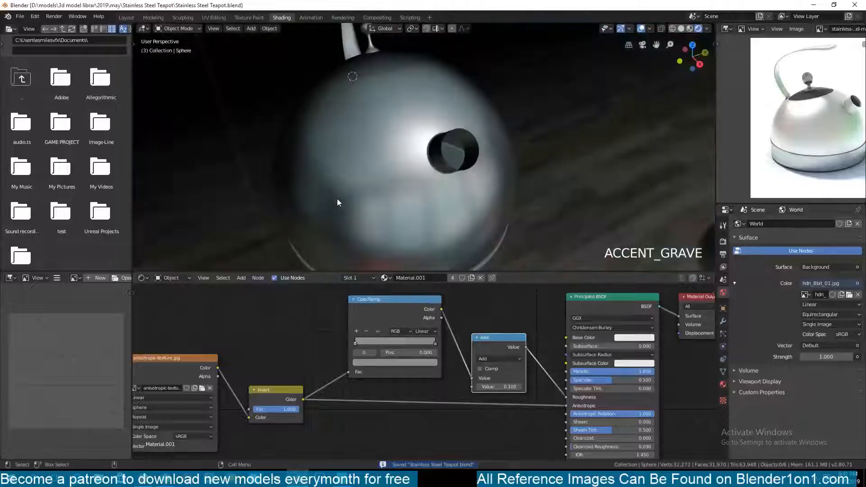
pyautogui.scroll(-1, 337, 198)
pyautogui.keyDown('shift'); pyautogui.moveTo(337, 198); pyautogui.dragTo(521, 116, button='middle'); pyautogui.keyUp('shift')
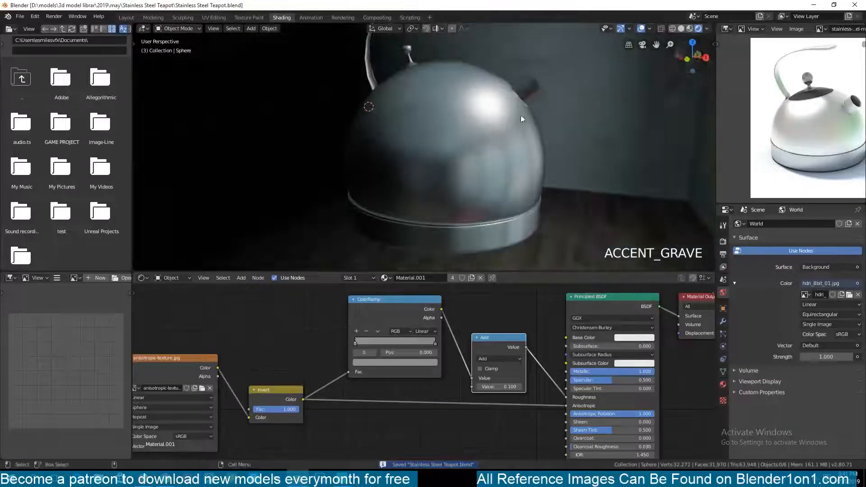
pyautogui.click(689, 29)
pyautogui.moveTo(648, 77)
pyautogui.mouseDown(button='middle')
pyautogui.moveTo(544, 134)
pyautogui.moveTo(568, 122)
pyautogui.mouseUp(button='middle')
pyautogui.moveTo(498, 135)
pyautogui.keyDown('shift'); pyautogui.mouseDown(button='middle')
pyautogui.moveTo(503, 203)
pyautogui.moveTo(532, 230)
pyautogui.mouseUp(button='middle'); pyautogui.keyUp('shift')
# Step: Open the Subdivision modifier settings of Sphere.003 and of the teapot body, and save the file
pyautogui.click(483, 70)
pyautogui.click(723, 320)
pyautogui.moveTo(491, 157); pyautogui.dragTo(451, 160, button='middle')
pyautogui.hotkey('ctrl', 's')
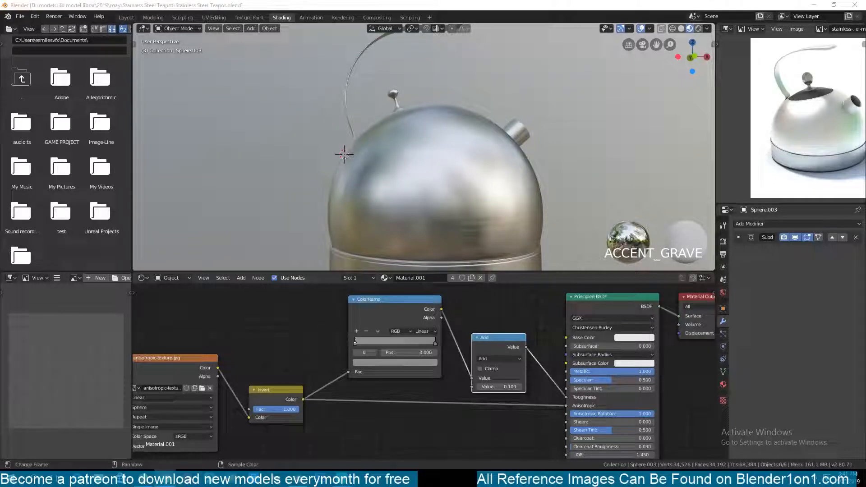
pyautogui.click(520, 219)
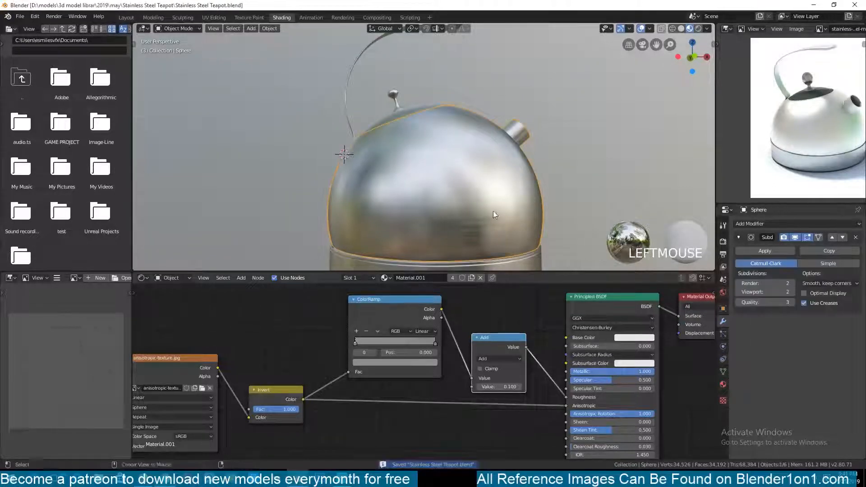
pyautogui.moveTo(520, 219); pyautogui.dragTo(475, 207, button='middle')
pyautogui.hotkey('ctrl', 's')
# Step: Add a second material slot to the teapot's base ring and assign Material.001 to it
pyautogui.click(723, 384)
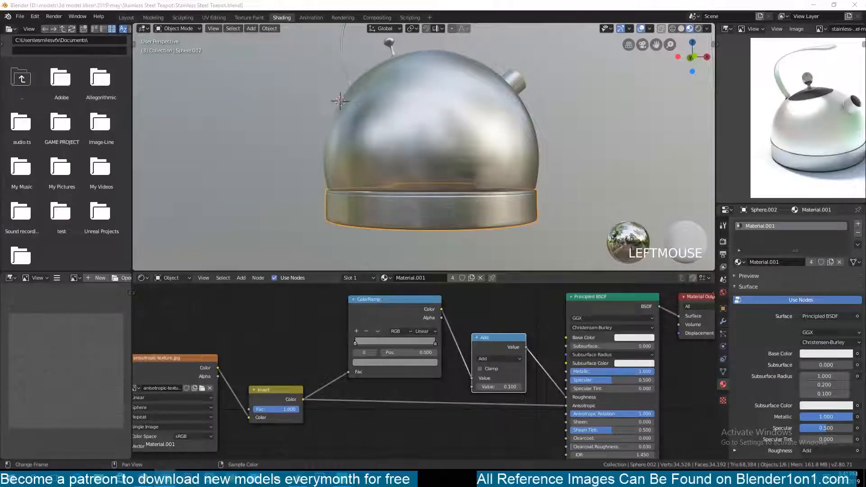
pyautogui.click(857, 224)
pyautogui.click(739, 279)
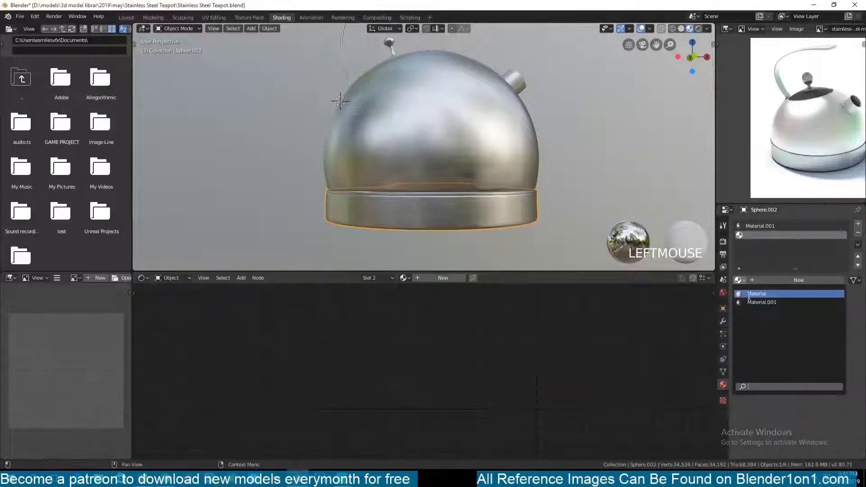
pyautogui.click(757, 302)
# Step: Give the base ring's separate Material.002 a dark grey base color and remove its original material slot
pyautogui.click(633, 337)
pyautogui.moveTo(680, 283)
pyautogui.mouseDown()
pyautogui.moveTo(680, 226)
pyautogui.moveTo(681, 265)
pyautogui.mouseUp()
pyautogui.click(827, 226)
pyautogui.click(857, 233)
pyautogui.click(640, 337)
# Step: Fill the open edge loop on the underside of the teapot's base with a face
pyautogui.moveTo(496, 212); pyautogui.dragTo(474, 194, button='middle')
pyautogui.press('Tab')
pyautogui.keyDown('alt'); pyautogui.click(449, 190); pyautogui.keyUp('alt')
pyautogui.press('f')
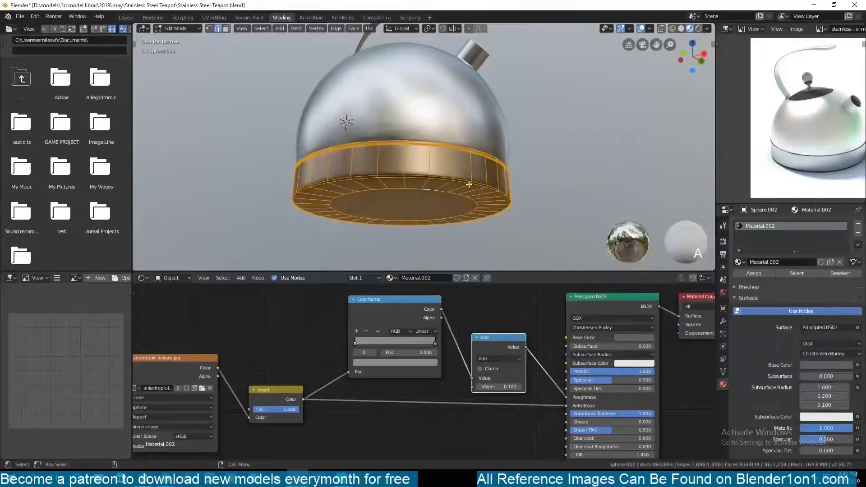
# Step: UV-unwrap the entire mesh of the teapot's base ring, leave mesh editing and save the file
pyautogui.scroll(-2, 458, 199)
pyautogui.press('a')
pyautogui.press('u')
pyautogui.click(497, 175)
pyautogui.hotkey('alt', 'a')
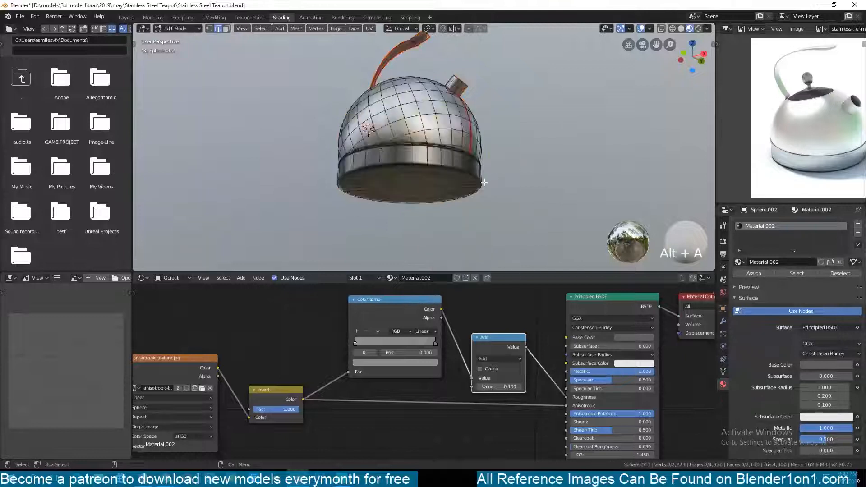
pyautogui.press('`')
pyautogui.scroll(5, 495, 189)
pyautogui.moveTo(471, 182)
pyautogui.mouseDown(button='middle')
pyautogui.moveTo(495, 189)
pyautogui.moveTo(437, 198)
pyautogui.moveTo(510, 208)
pyautogui.mouseUp(button='middle')
pyautogui.click(437, 199)
pyautogui.hotkey('ctrl', 's')
# Step: Set Material.002's Metallic and its roughness Add value to 0, and disconnect the Invert node from the Anisotropic input
pyautogui.write('0')
pyautogui.press('Return')
pyautogui.press('a')
pyautogui.press('a')
pyautogui.keyDown('shift'); pyautogui.moveTo(498, 386); pyautogui.dragTo(491, 387); pyautogui.keyUp('shift')
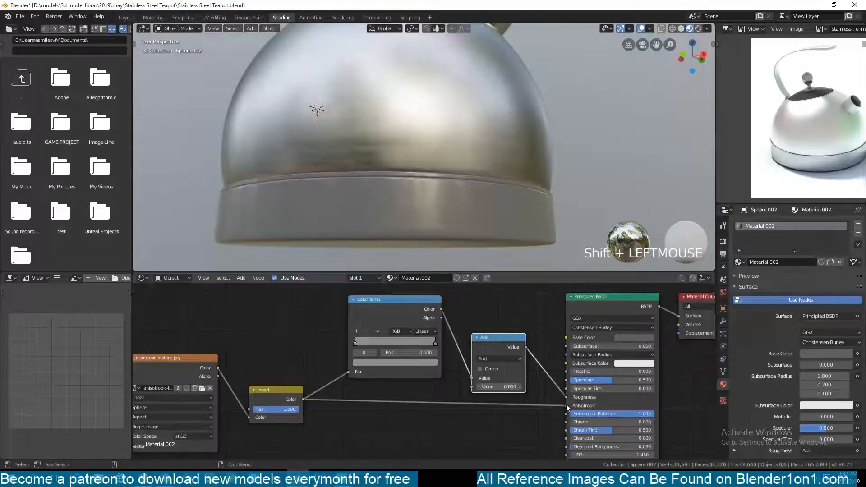
pyautogui.moveTo(566, 405); pyautogui.dragTo(480, 358)
# Step: Lighten the ColorRamp's end stop in Material.002 to a light grey
pyautogui.click(434, 344)
pyautogui.click(427, 363)
pyautogui.moveTo(419, 286); pyautogui.dragTo(420, 263)
pyautogui.moveTo(481, 208); pyautogui.dragTo(518, 219, button='middle')
# Step: Darken Material.002's base color to near black and save the file
pyautogui.click(637, 337)
pyautogui.moveTo(681, 262); pyautogui.dragTo(681, 278)
pyautogui.moveTo(510, 181); pyautogui.dragTo(347, 178, button='middle')
pyautogui.scroll(-2, 347, 178)
pyautogui.hotkey('ctrl', 's')
# Step: Move the Texture Coordinate node clear of the Mapping node and feed Mapping from its Generated output
pyautogui.scroll(-2, 343, 297)
pyautogui.moveTo(342, 297); pyautogui.dragTo(505, 291, button='middle')
pyautogui.scroll(2, 422, 372)
pyautogui.moveTo(388, 338); pyautogui.dragTo(270, 367)
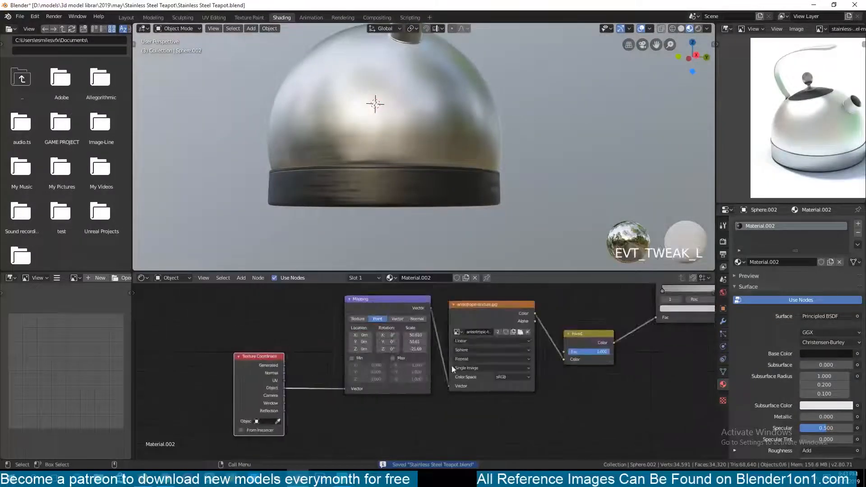
pyautogui.moveTo(452, 369); pyautogui.dragTo(409, 366, button='middle')
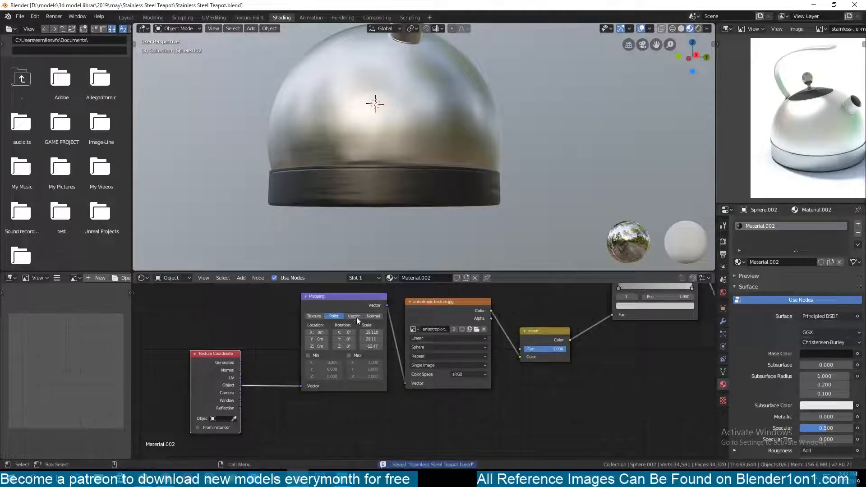
pyautogui.click(369, 316)
pyautogui.click(310, 318)
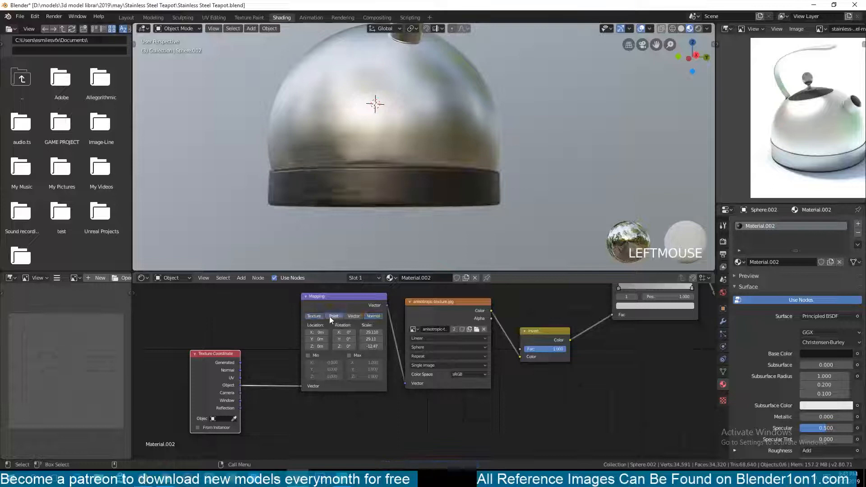
pyautogui.moveTo(310, 387); pyautogui.dragTo(308, 388)
# Step: Set the anisotropic image texture's projection to Flat and the Mapping scale to 14.3 on all axes
pyautogui.click(382, 204)
pyautogui.moveTo(401, 220); pyautogui.dragTo(402, 204, button='middle')
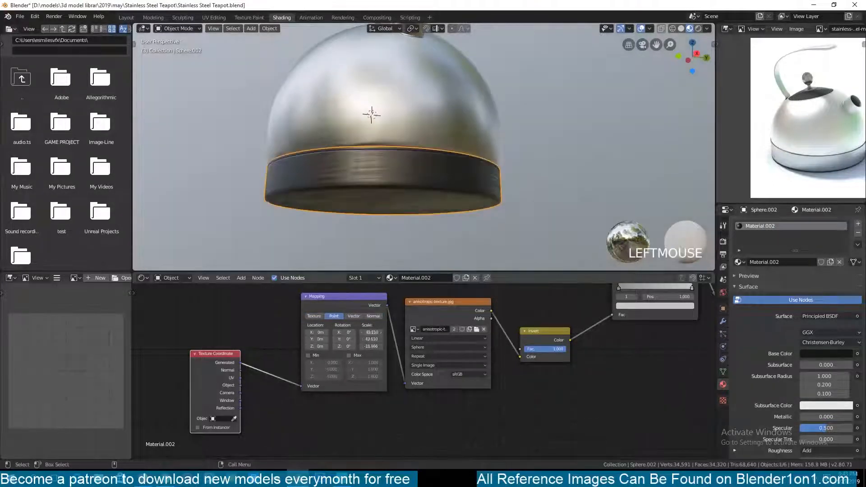
pyautogui.click(437, 354)
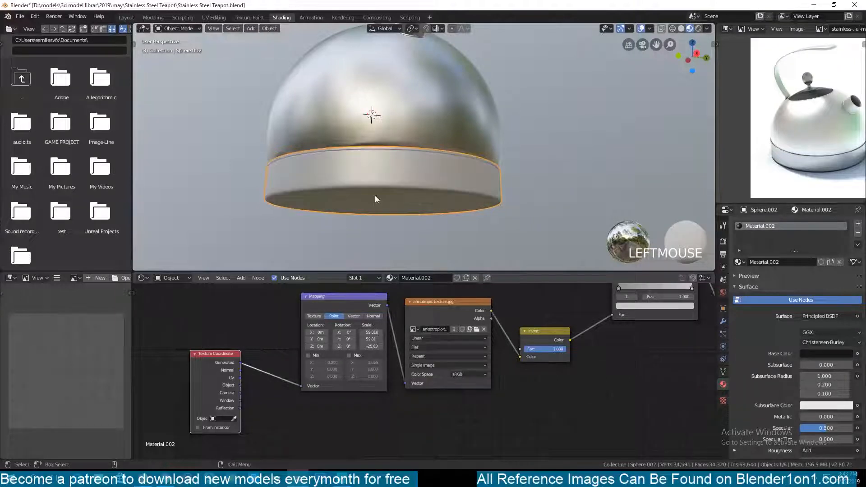
pyautogui.press('`')
pyautogui.scroll(3, 359, 192)
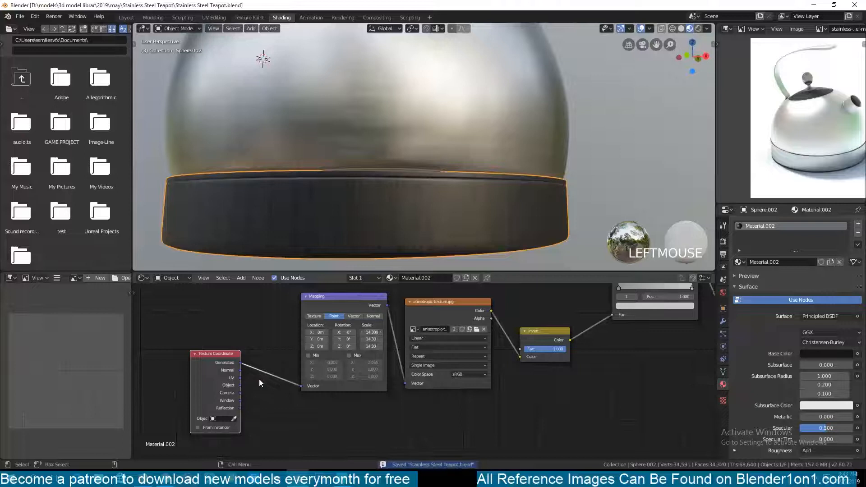
# Step: Try driving the base ring's Mapping node from the UV output instead of Generated
pyautogui.moveTo(239, 378); pyautogui.dragTo(301, 385)
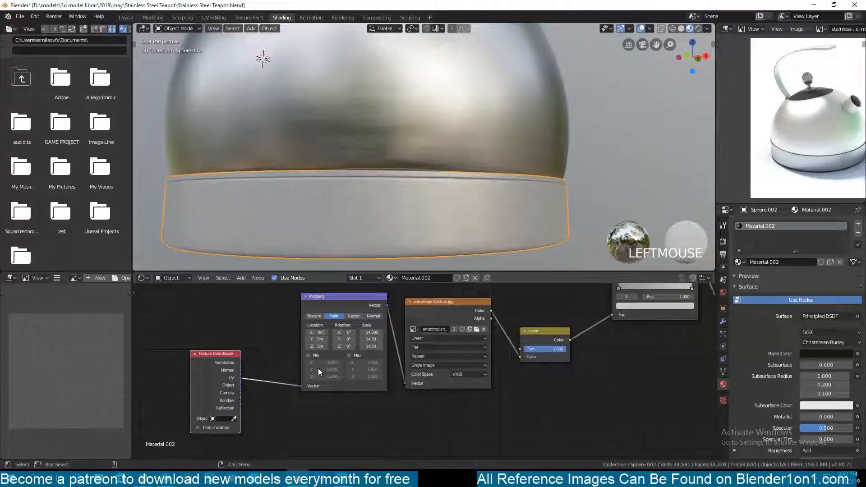
pyautogui.press('`')
pyautogui.moveTo(391, 192); pyautogui.dragTo(295, 203, button='middle')
pyautogui.hotkey('ctrl', 's')
pyautogui.scroll(1, 241, 383)
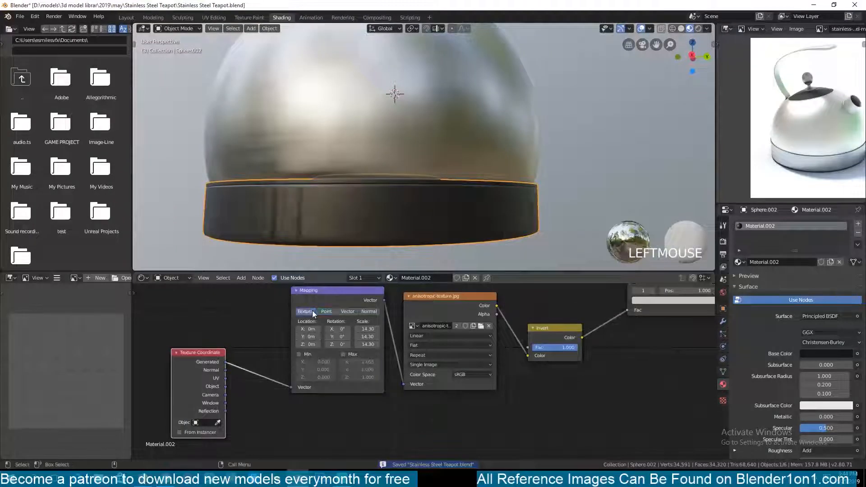
# Step: Switch the Mapping node to Vector type and set its X rotation to 90°
pyautogui.click(367, 311)
pyautogui.click(347, 311)
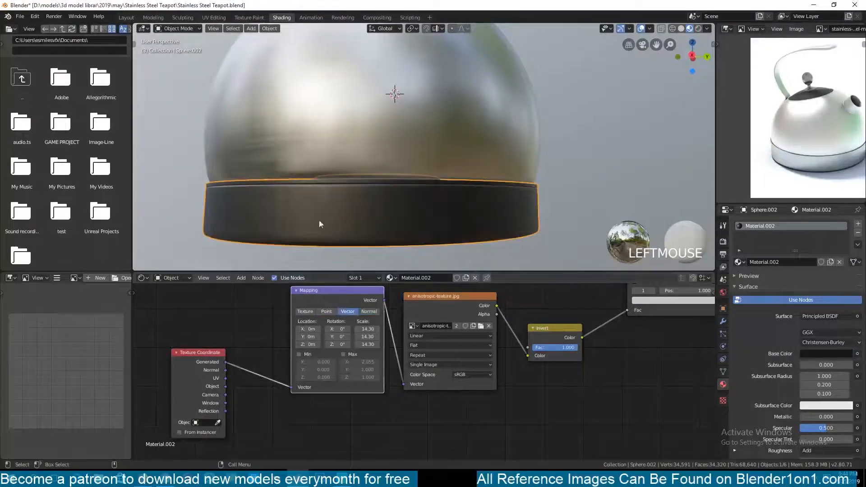
pyautogui.press('`')
pyautogui.press('`')
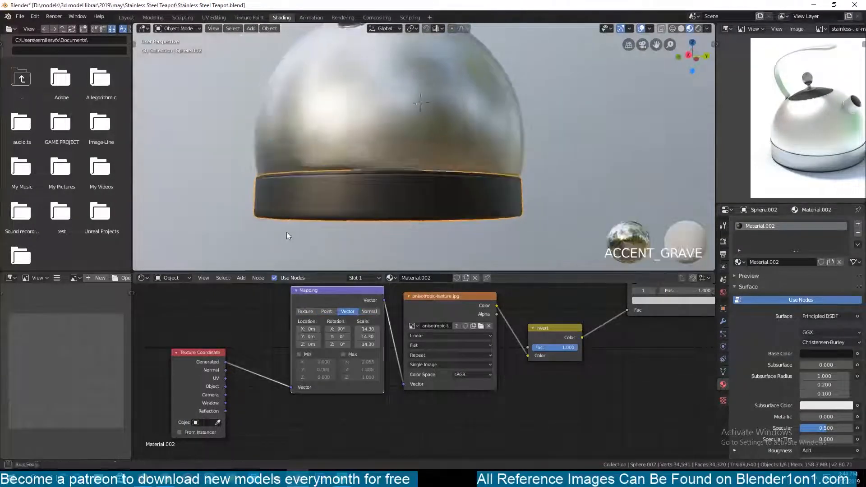
# Step: Reduce the Mapping node's scale to 3.5 on all axes and save the file
pyautogui.scroll(2, 286, 231)
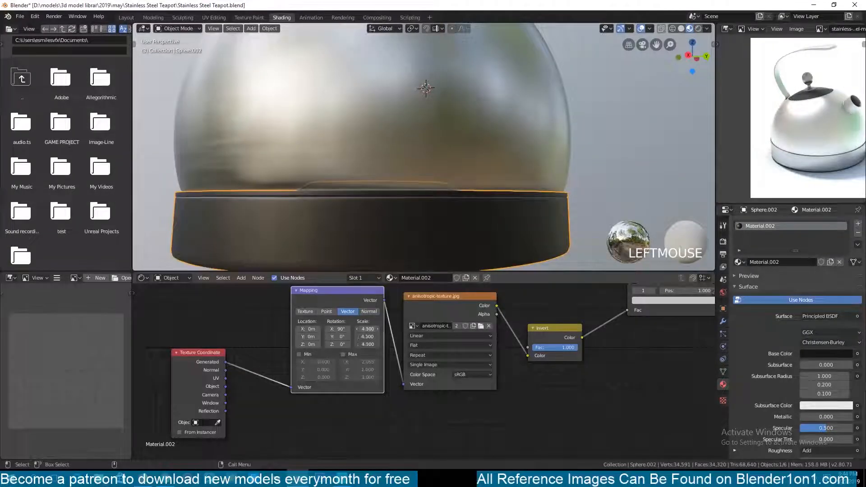
pyautogui.hotkey('alt', 'a')
pyautogui.scroll(2, 470, 175)
pyautogui.press('`')
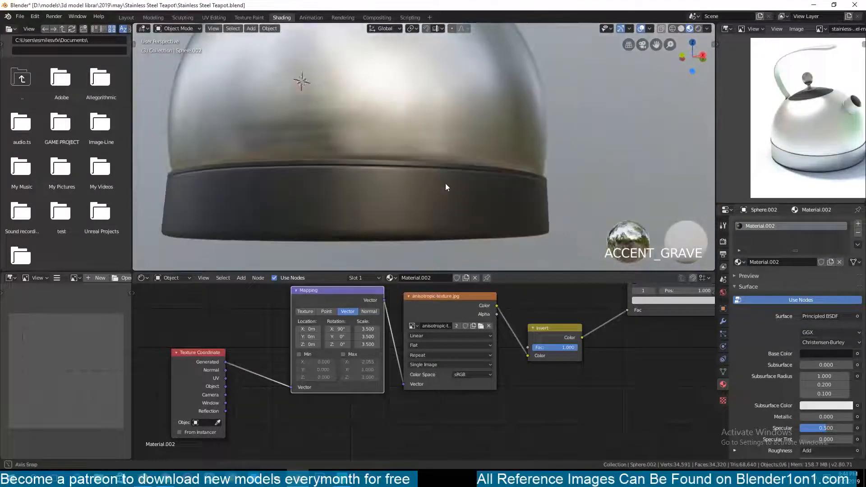
pyautogui.hotkey('ctrl', 's')
# Step: Open the teapot lid's mesh for editing and select the faces of its domed disc without the knob
pyautogui.scroll(-4, 372, 193)
pyautogui.press('`')
pyautogui.scroll(4, 361, 158)
pyautogui.press('`')
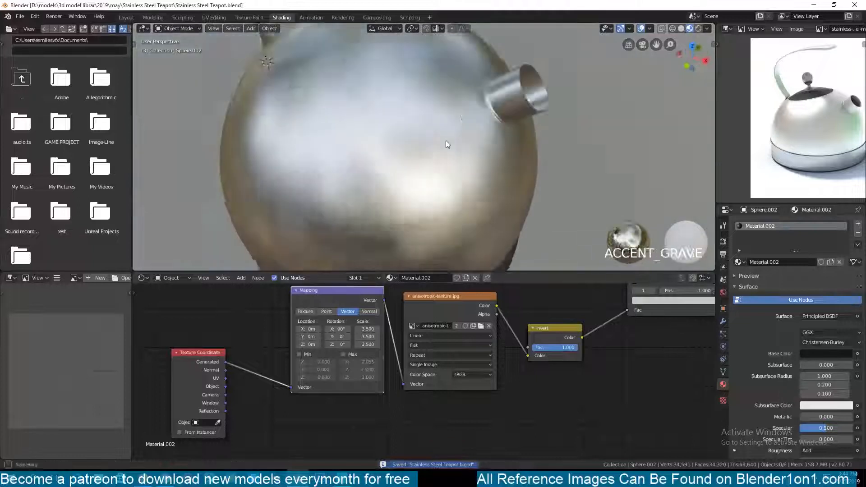
pyautogui.keyDown('shift'); pyautogui.moveTo(336, 59); pyautogui.dragTo(379, 149, button='middle'); pyautogui.keyUp('shift')
pyautogui.click(378, 149)
pyautogui.press('Tab')
pyautogui.press('`')
pyautogui.press('l')
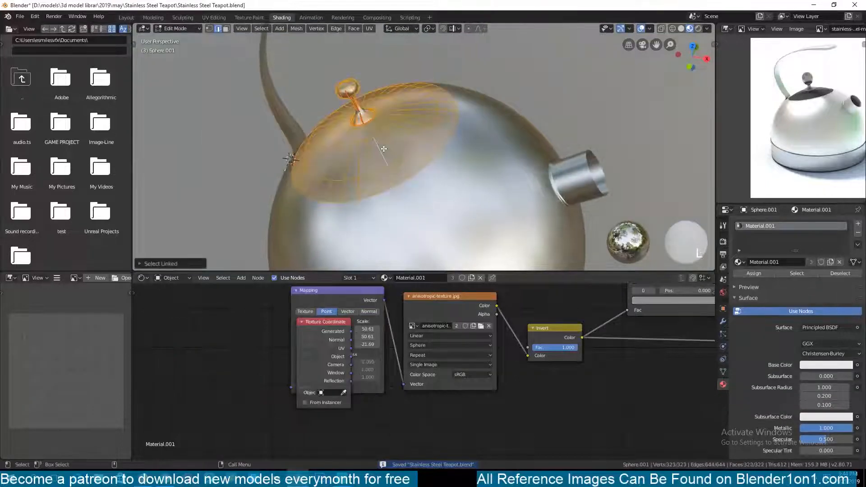
pyautogui.press('3')
pyautogui.click(383, 148)
pyautogui.press('l')
# Step: Add a second material slot to the lid, assign Material.002 to the selected disc faces, and save the file
pyautogui.click(857, 224)
pyautogui.click(740, 280)
pyautogui.click(761, 309)
pyautogui.click(758, 291)
pyautogui.press('`')
pyautogui.press('Tab')
pyautogui.press('`')
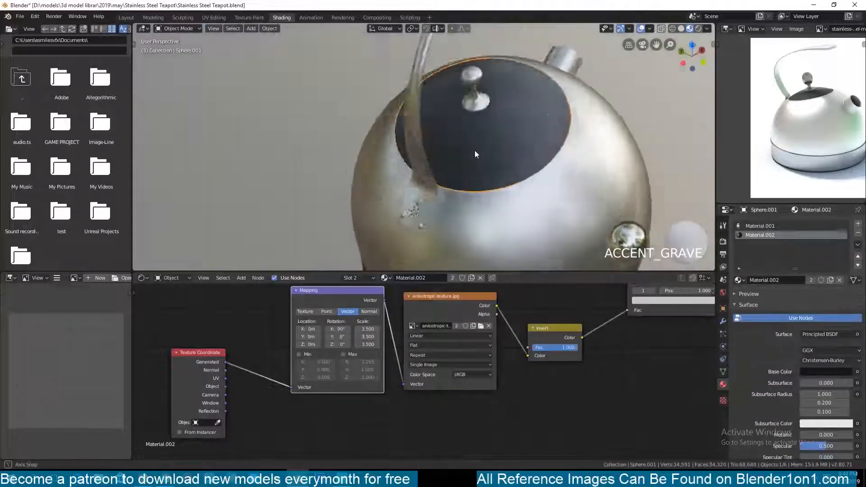
pyautogui.hotkey('alt', 'a')
pyautogui.press('`')
pyautogui.scroll(3, 450, 196)
pyautogui.scroll(-3, 451, 361)
pyautogui.hotkey('ctrl', 's')
# Step: Set the brightness value of the ColorRamp's end stop in Material.002 to 0.719 and save the file
pyautogui.scroll(-4, 405, 137)
pyautogui.scroll(4, 459, 369)
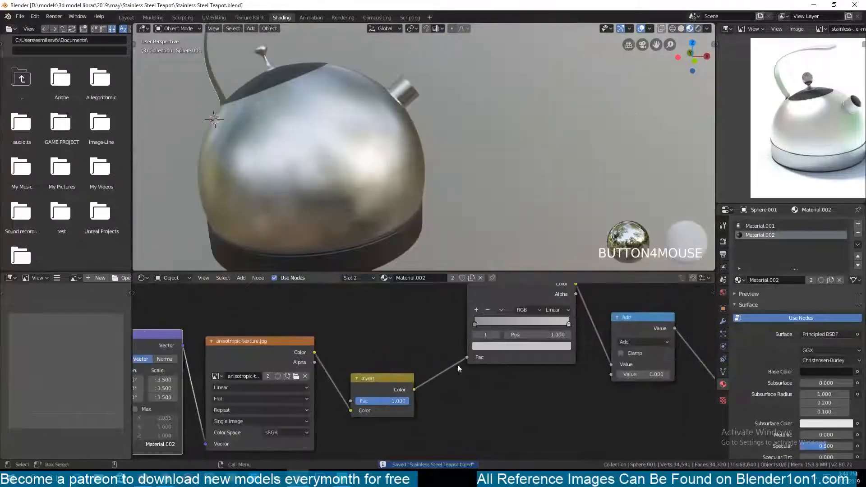
pyautogui.click(560, 345)
pyautogui.moveTo(552, 240)
pyautogui.mouseDown()
pyautogui.moveTo(552, 251)
pyautogui.moveTo(553, 242)
pyautogui.mouseUp()
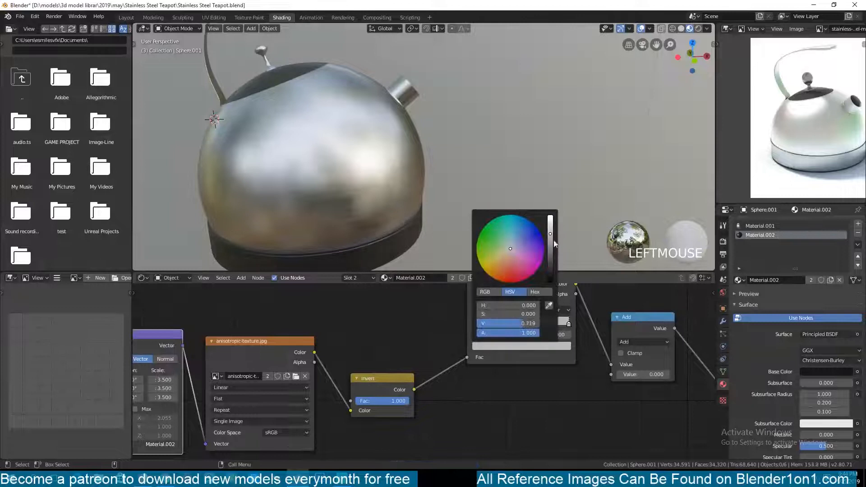
pyautogui.press('`')
pyautogui.hotkey('ctrl', 's')
# Step: Isolate the lid and fill the open edge loop at its lower rim with a face
pyautogui.scroll(6, 402, 166)
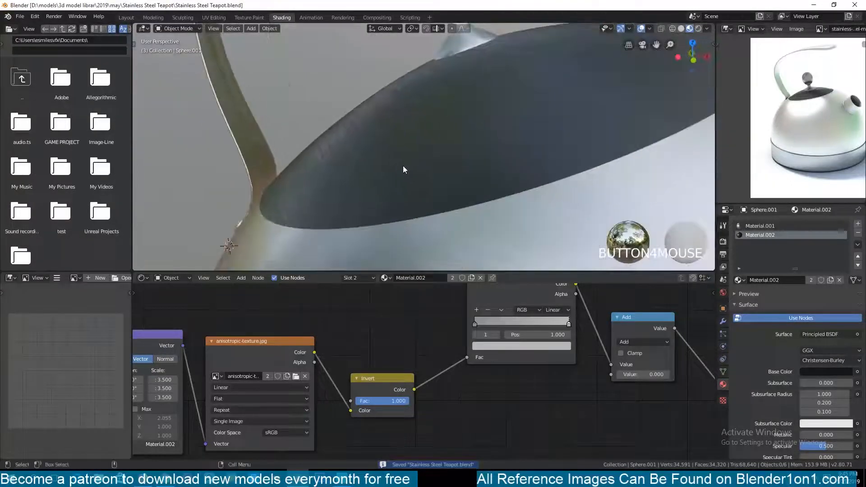
pyautogui.click(415, 173)
pyautogui.scroll(-2, 415, 173)
pyautogui.hotkey('shift', 'h')
pyautogui.press('Tab')
pyautogui.press('1')
pyautogui.keyDown('alt'); pyautogui.click(474, 173); pyautogui.keyUp('alt')
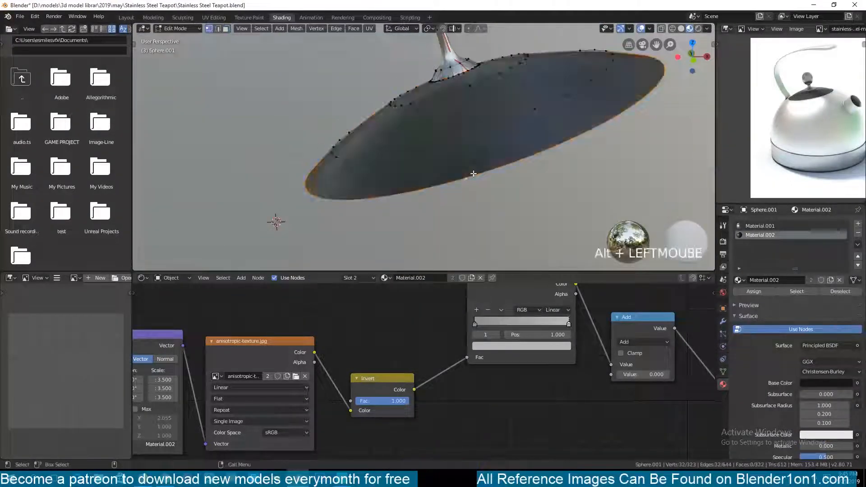
pyautogui.press('`')
pyautogui.hotkey('ctrl', 'z')
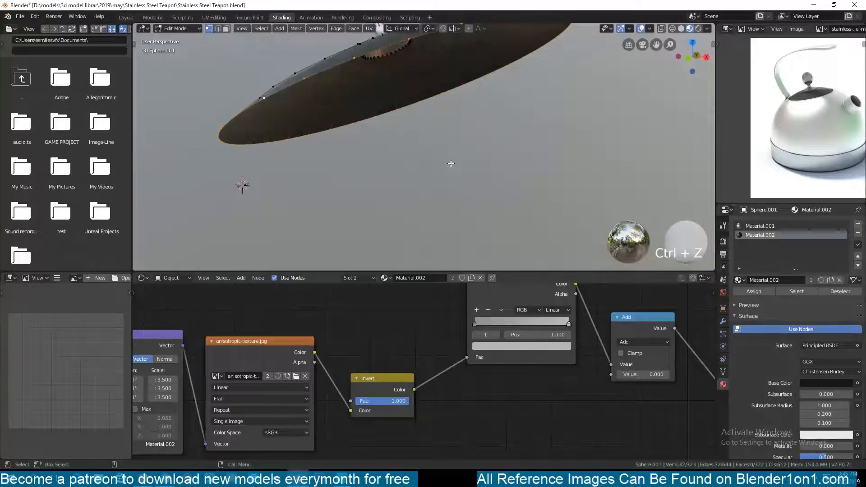
pyautogui.moveTo(451, 163); pyautogui.dragTo(457, 187, button='middle')
pyautogui.press('f')
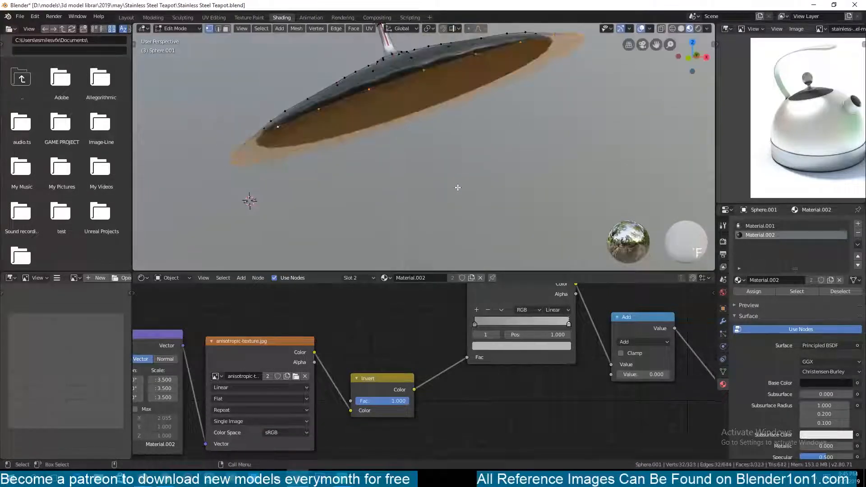
# Step: Create a transform orientation from the lid's underside face and extrude that face outward to give the rim thickness
pyautogui.click(401, 28)
pyautogui.click(441, 58)
pyautogui.press('3')
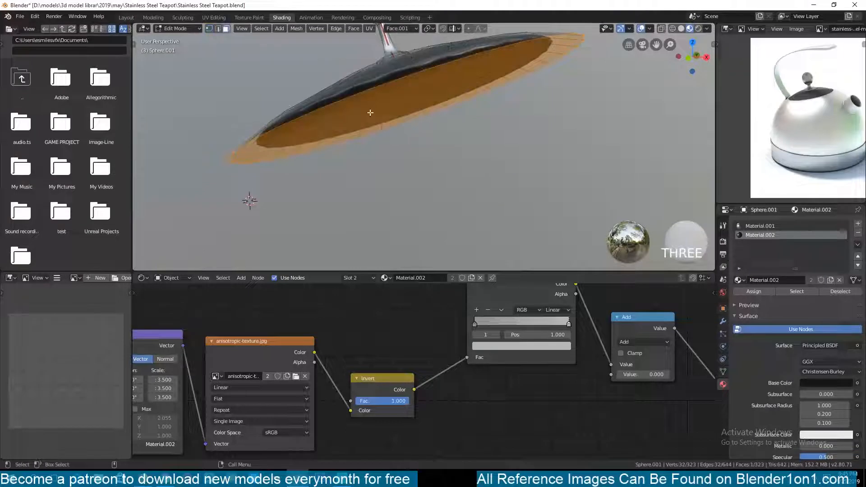
pyautogui.press('t')
pyautogui.press('e')
pyautogui.click(414, 147)
# Step: Bevel the edge loops around the lid's thickened rim slightly
pyautogui.press('2')
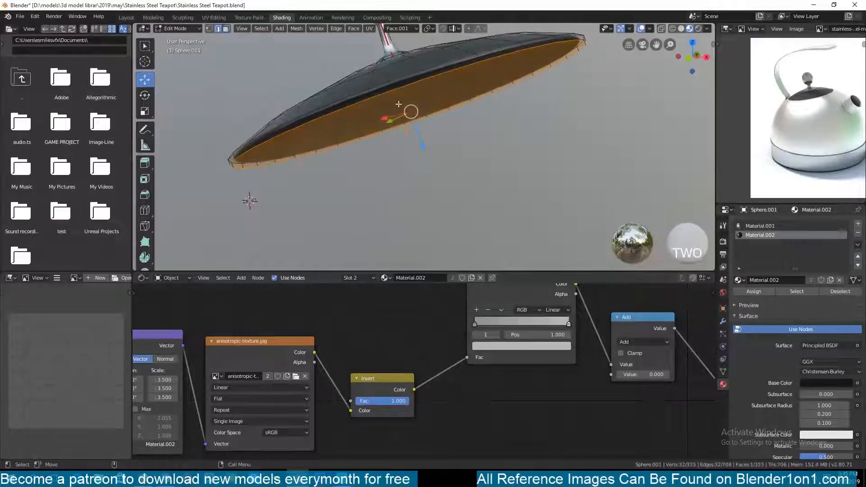
pyautogui.keyDown('alt'); pyautogui.click(399, 82); pyautogui.keyUp('alt')
pyautogui.keyDown('alt'); pyautogui.keyDown('shift'); pyautogui.click(399, 88); pyautogui.keyUp('shift'); pyautogui.keyUp('alt')
pyautogui.hotkey('ctrl', 'b')
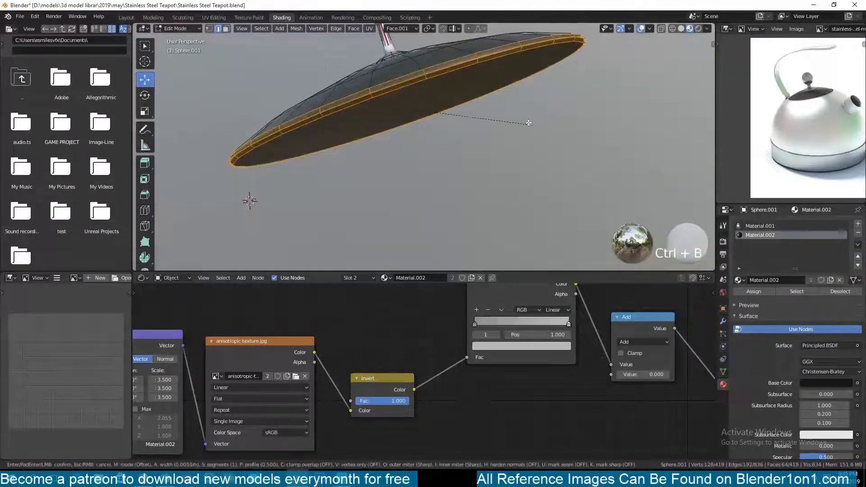
pyautogui.keyDown('shift'); pyautogui.click(521, 122); pyautogui.keyUp('shift')
pyautogui.hotkey('alt', 'a')
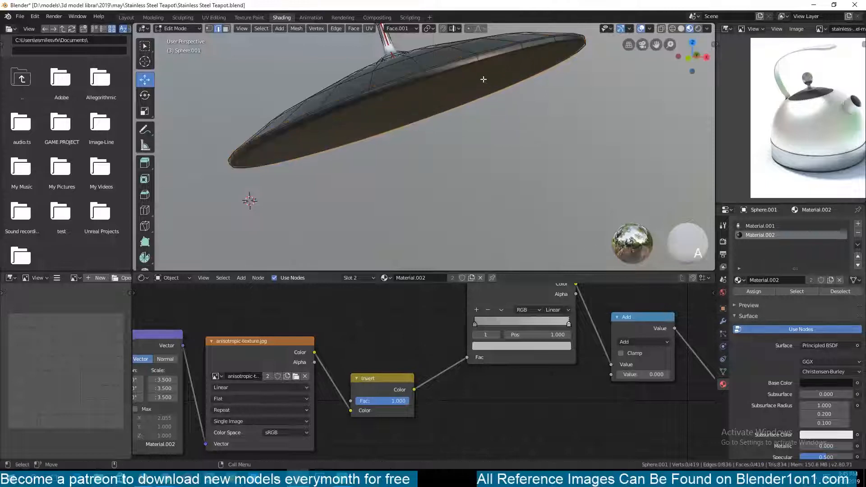
# Step: Inset the lid's large underside face
pyautogui.click(459, 82)
pyautogui.press('i')
pyautogui.click(532, 64)
pyautogui.moveTo(532, 64); pyautogui.dragTo(543, 104, button='middle')
pyautogui.press('`')
# Step: Split the inset underside face with an edge between two vertices across it and select the larger section
pyautogui.click(356, 106)
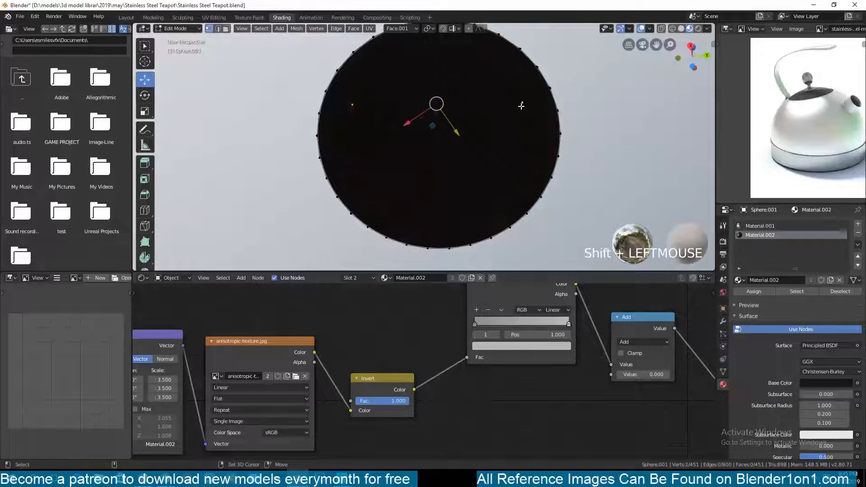
pyautogui.press('`')
pyautogui.click(477, 147)
pyautogui.moveTo(474, 146); pyautogui.dragTo(563, 199, button='middle')
# Step: Try to extrude the larger section of the lid's underside face
pyautogui.press('e')
pyautogui.click(467, 168)
pyautogui.press('`')
pyautogui.hotkey('ctrl', 'z')
# Step: Turn off the viewport display of the lid's Subdivision modifier
pyautogui.click(723, 321)
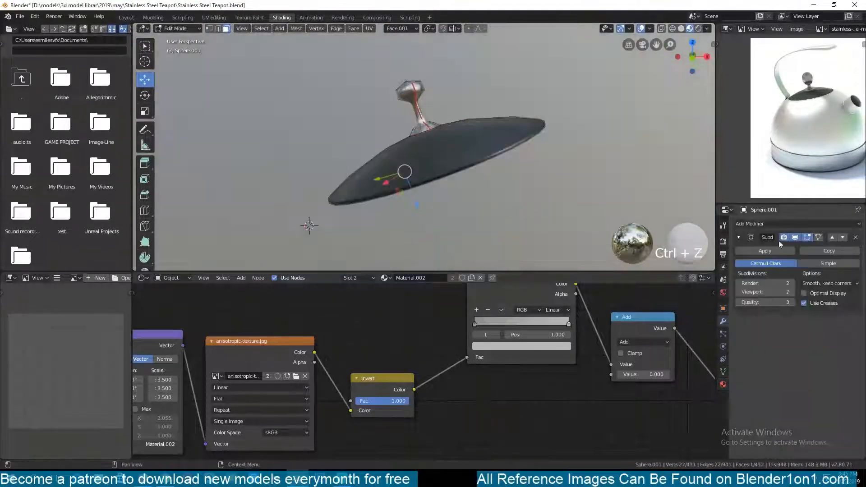
pyautogui.click(795, 237)
pyautogui.press('`')
pyautogui.moveTo(420, 203); pyautogui.dragTo(403, 96, button='middle')
pyautogui.press('i')
pyautogui.rightClick(439, 193)
# Step: Extrude the larger underside section into the lid as a recess and adjust its depth along Z
pyautogui.moveTo(439, 193); pyautogui.dragTo(424, 162, button='middle')
pyautogui.press('w')
pyautogui.press('e')
pyautogui.click(448, 221)
pyautogui.press('`')
pyautogui.press('g')
pyautogui.press('z')
pyautogui.click(454, 222)
# Step: Switch the viewport to solid shading and bevel the upper and lower edge loops of the lid's recess
pyautogui.press('`')
pyautogui.click(680, 28)
pyautogui.moveTo(466, 127); pyautogui.dragTo(399, 131, button='middle')
pyautogui.scroll(4, 399, 135)
pyautogui.press('2')
pyautogui.press('`')
pyautogui.moveTo(373, 208); pyautogui.dragTo(275, 198, button='middle')
pyautogui.keyDown('shift'); pyautogui.click(350, 229); pyautogui.keyUp('shift')
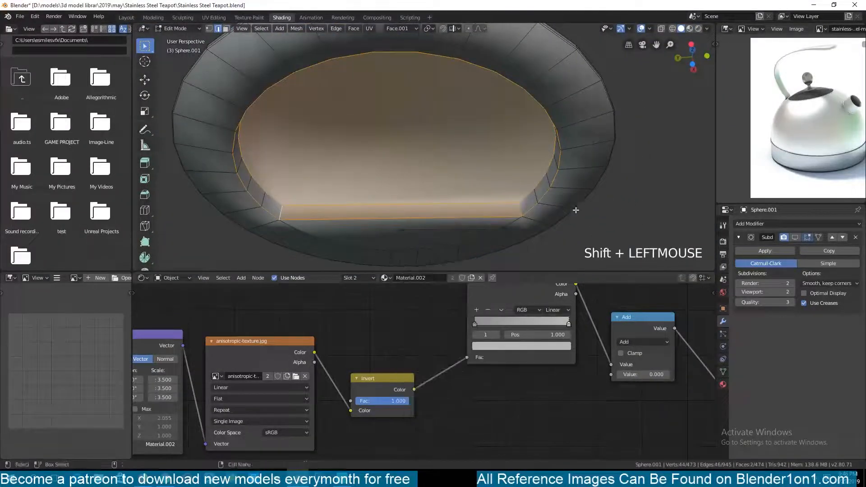
pyautogui.hotkey('ctrl', 'b')
pyautogui.keyDown('shift'); pyautogui.click(571, 206); pyautogui.keyUp('shift')
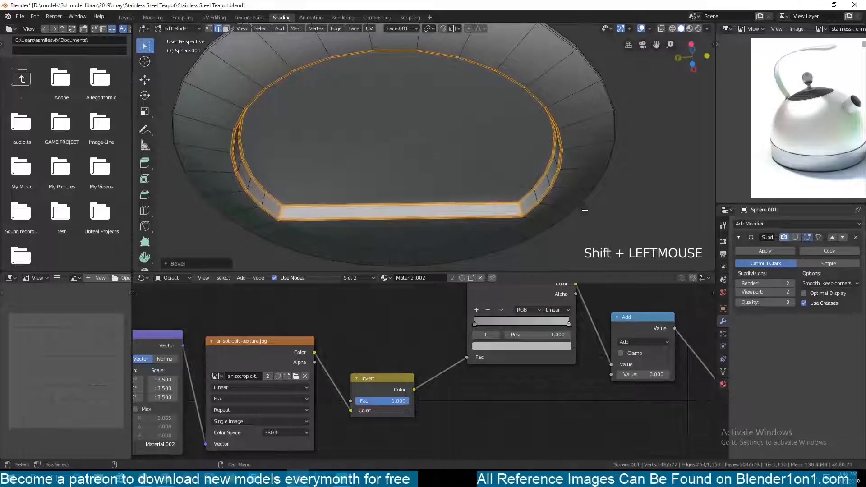
# Step: Add an edge loop around the border between the recess and the lid's rim, and bevel it into a band
pyautogui.press('`')
pyautogui.moveTo(562, 177); pyautogui.dragTo(531, 167, button='middle')
pyautogui.hotkey('ctrl', 'r')
pyautogui.click(541, 67)
pyautogui.click(540, 68)
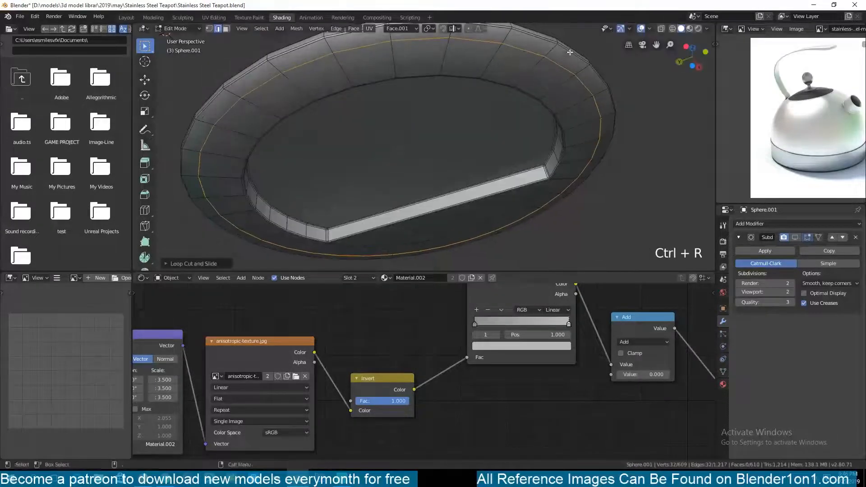
pyautogui.hotkey('ctrl', 'b')
pyautogui.click(579, 68)
# Step: Extrude the faces of the new band around the lid's underside along their normals
pyautogui.hotkey('alt', 'e')
pyautogui.click(588, 82)
pyautogui.click(588, 82)
# Step: Bevel the border edge loops of the extruded band around the lid's underside and save the file
pyautogui.keyDown('alt'); pyautogui.click(535, 82); pyautogui.keyUp('alt')
pyautogui.press('`')
pyautogui.moveTo(535, 81); pyautogui.dragTo(585, 165, button='middle')
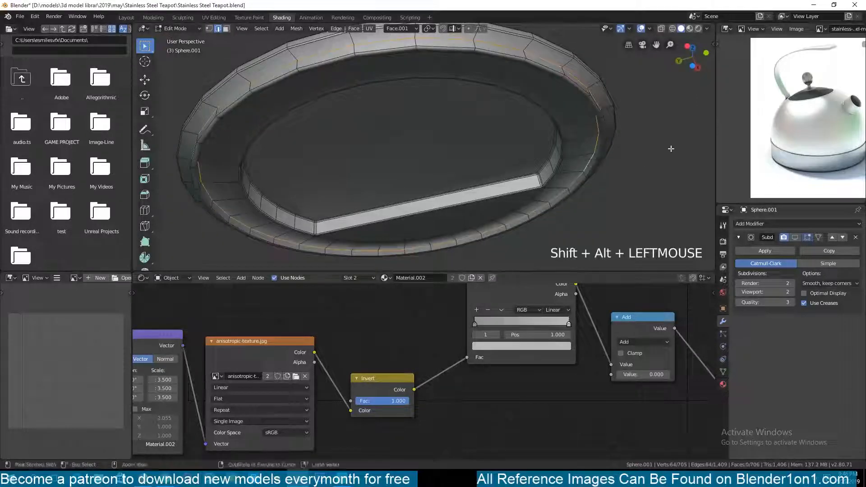
pyautogui.hotkey('ctrl', 'b')
pyautogui.click(684, 145)
pyautogui.press('Tab')
pyautogui.hotkey('ctrl', 's')
# Step: Turn on the subdivision's viewport display and inset the flat underside face beside the recess's straight edge
pyautogui.click(794, 237)
pyautogui.press('`')
pyautogui.moveTo(512, 118); pyautogui.dragTo(345, 179, button='middle')
pyautogui.press('Tab')
pyautogui.press('`')
pyautogui.scroll(2, 345, 179)
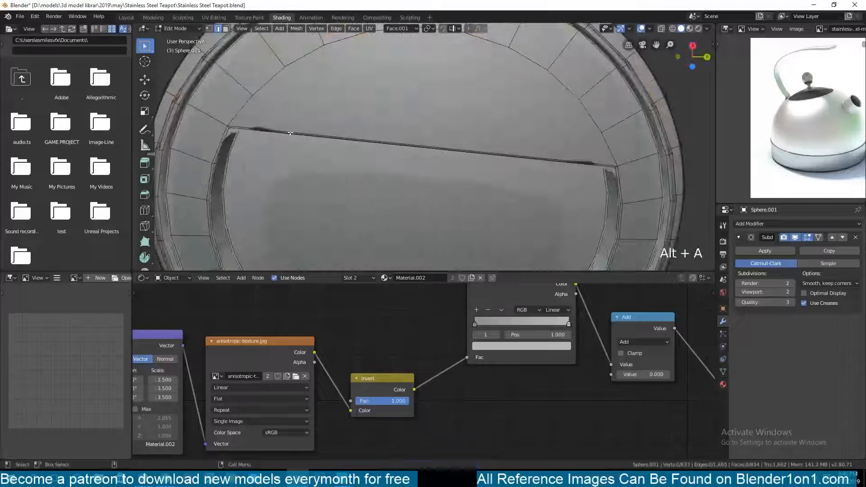
pyautogui.press('3')
pyautogui.click(576, 125)
pyautogui.press('i')
pyautogui.click(617, 74)
# Step: Clean up the inset vertices at one end of the recess's straight edge, toggling the subdivision's viewport display to check the corner
pyautogui.keyDown('shift'); pyautogui.moveTo(627, 114); pyautogui.dragTo(460, 84, button='middle'); pyautogui.keyUp('shift')
pyautogui.scroll(3, 460, 84)
pyautogui.click(794, 237)
pyautogui.press('1')
pyautogui.scroll(4, 485, 172)
pyautogui.moveTo(496, 160); pyautogui.dragTo(520, 118, button='middle')
pyautogui.click(524, 151)
pyautogui.press('`')
pyautogui.press('1')
pyautogui.click(795, 237)
pyautogui.scroll(-5, 466, 158)
pyautogui.keyDown('shift'); pyautogui.moveTo(466, 159); pyautogui.dragTo(576, 147, button='middle'); pyautogui.keyUp('shift')
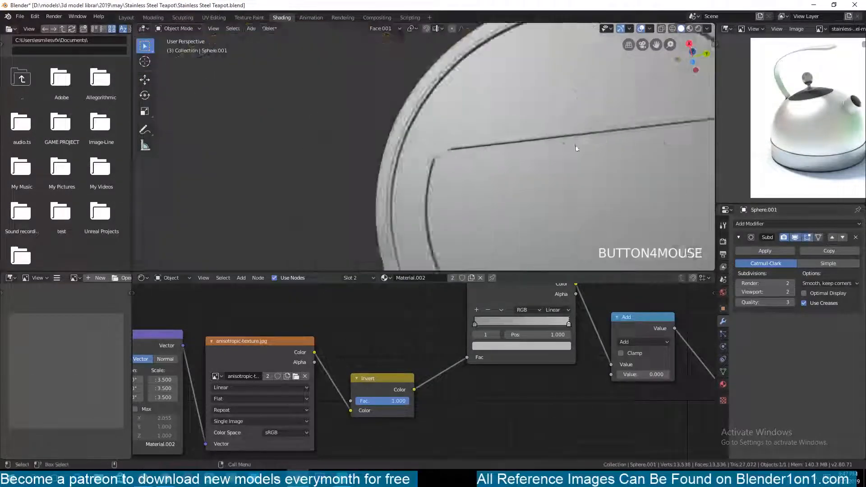
# Step: Connect and dissolve the spare vertices at the opposite corner of the recess, restore the subdivision's viewport display, and save
pyautogui.scroll(4, 575, 147)
pyautogui.click(794, 238)
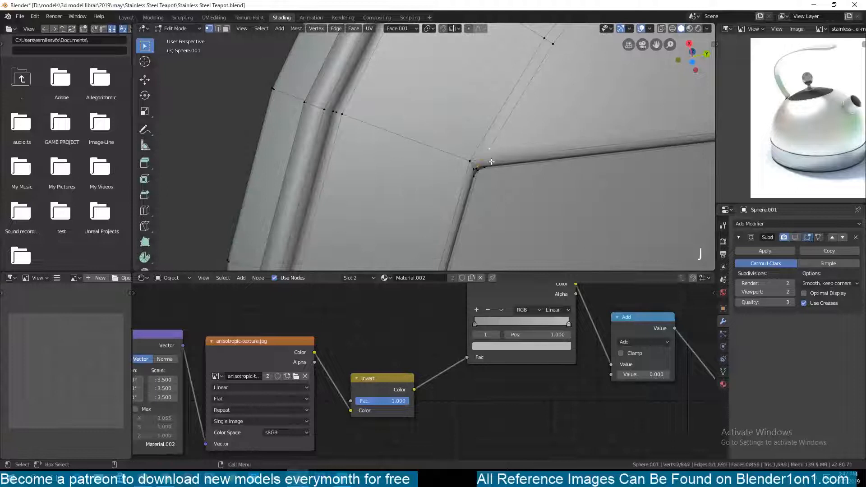
pyautogui.hotkey('ctrl', 'x')
pyautogui.scroll(-3, 545, 188)
pyautogui.click(794, 237)
pyautogui.press('Tab')
pyautogui.scroll(-3, 483, 191)
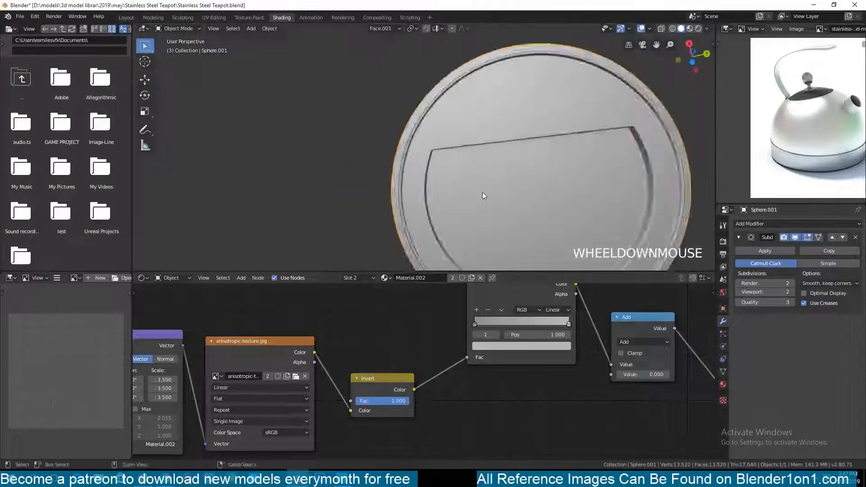
pyautogui.scroll(-4, 482, 191)
pyautogui.hotkey('ctrl', 's')
# Step: Unhide all the teapot parts, and isolate the lid again by hiding everything else
pyautogui.hotkey('alt', 'h')
pyautogui.scroll(-3, 464, 188)
pyautogui.hotkey('alt', 'a')
pyautogui.moveTo(380, 159); pyautogui.dragTo(495, 255, button='middle')
pyautogui.scroll(2, 495, 255)
pyautogui.press('Tab')
pyautogui.press('Tab')
pyautogui.click(413, 139)
pyautogui.hotkey('shift', 'h')
pyautogui.scroll(4, 430, 164)
pyautogui.moveTo(431, 163); pyautogui.dragTo(388, 124, button='middle')
# Step: Mark the edge loop around the rim of the lid's underside as a UV seam
pyautogui.press('Tab')
pyautogui.press('2')
pyautogui.keyDown('alt'); pyautogui.click(418, 175); pyautogui.keyUp('alt')
pyautogui.hotkey('ctrl', 'e')
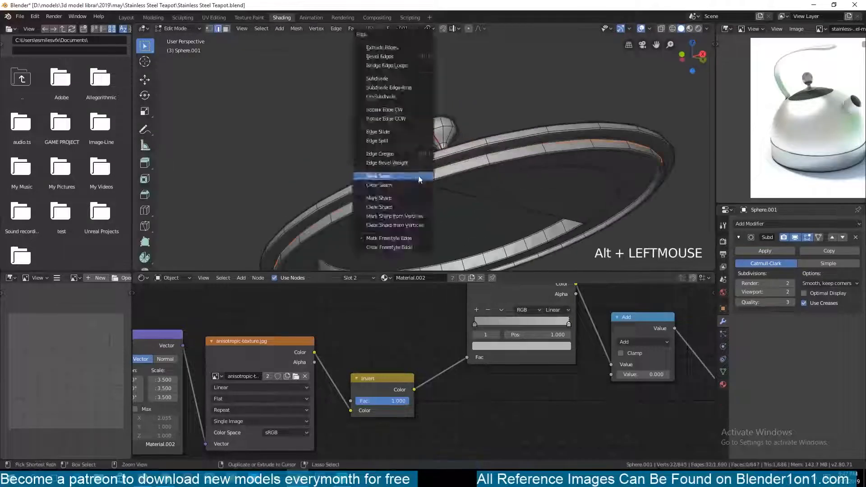
pyautogui.click(418, 176)
pyautogui.moveTo(423, 180); pyautogui.dragTo(441, 145, button='middle')
# Step: Unwrap the lid's whole mesh along its seams and save the file
pyautogui.press('`')
pyautogui.press('a')
pyautogui.press('u')
pyautogui.click(411, 144)
pyautogui.press('Tab')
pyautogui.scroll(-4, 483, 194)
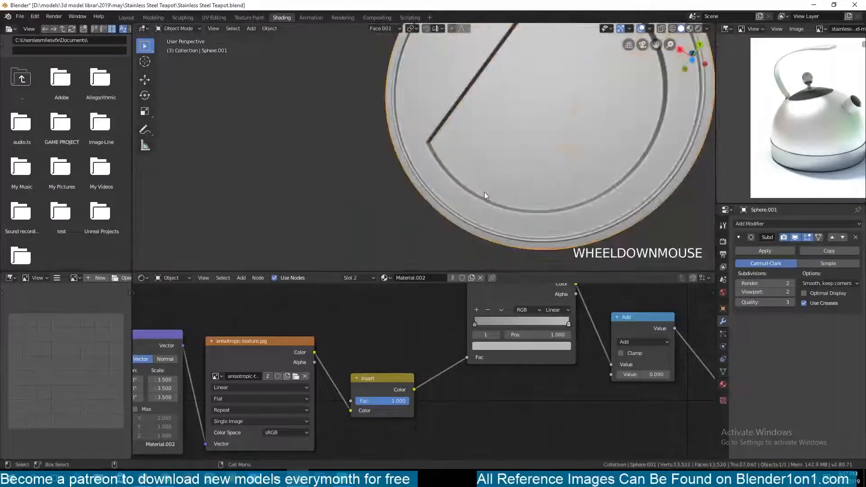
pyautogui.hotkey('ctrl', 's')
# Step: Unhide all the teapot parts, clear the selection and save the file
pyautogui.hotkey('alt', 'h')
pyautogui.hotkey('alt', 'a')
pyautogui.scroll(-6, 367, 158)
pyautogui.moveTo(367, 157); pyautogui.dragTo(480, 247, button='middle')
pyautogui.hotkey('ctrl', 's')
# Step: Switch the viewport to LookDev shading to check the teapot's materials, and save the file
pyautogui.click(689, 28)
pyautogui.moveTo(550, 72)
pyautogui.mouseDown(button='middle')
pyautogui.moveTo(570, 116)
pyautogui.moveTo(445, 102)
pyautogui.moveTo(373, 73)
pyautogui.moveTo(334, 120)
pyautogui.moveTo(415, 134)
pyautogui.moveTo(481, 126)
pyautogui.moveTo(466, 67)
pyautogui.moveTo(448, 78)
pyautogui.moveTo(564, 98)
pyautogui.mouseUp(button='middle')
pyautogui.hotkey('ctrl', 's')
pyautogui.scroll(-2, 445, 102)
pyautogui.scroll(4, 481, 125)
pyautogui.scroll(-2, 480, 105)
# Step: Switch the viewport to rendered shading and open the file browser for saving the scene under a new name
pyautogui.press('`')
pyautogui.click(698, 29)
pyautogui.press('`')
pyautogui.moveTo(640, 106); pyautogui.dragTo(429, 199, button='middle')
pyautogui.hotkey('ctrl', 'shift', 's')
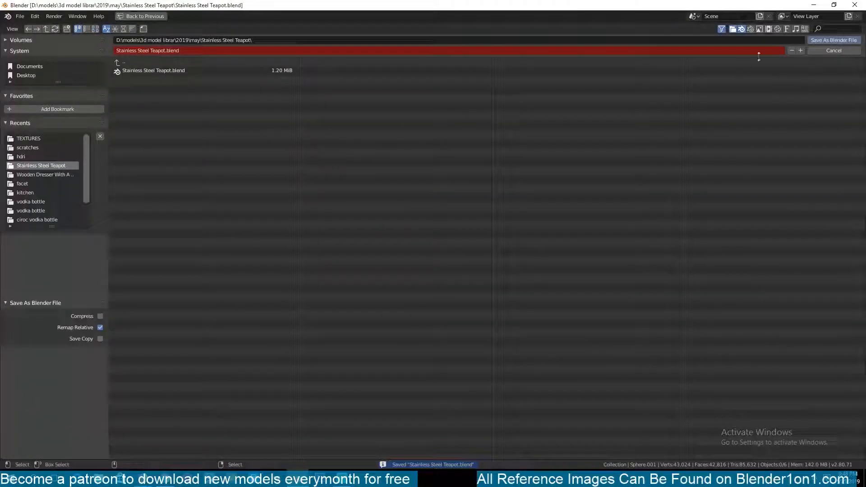